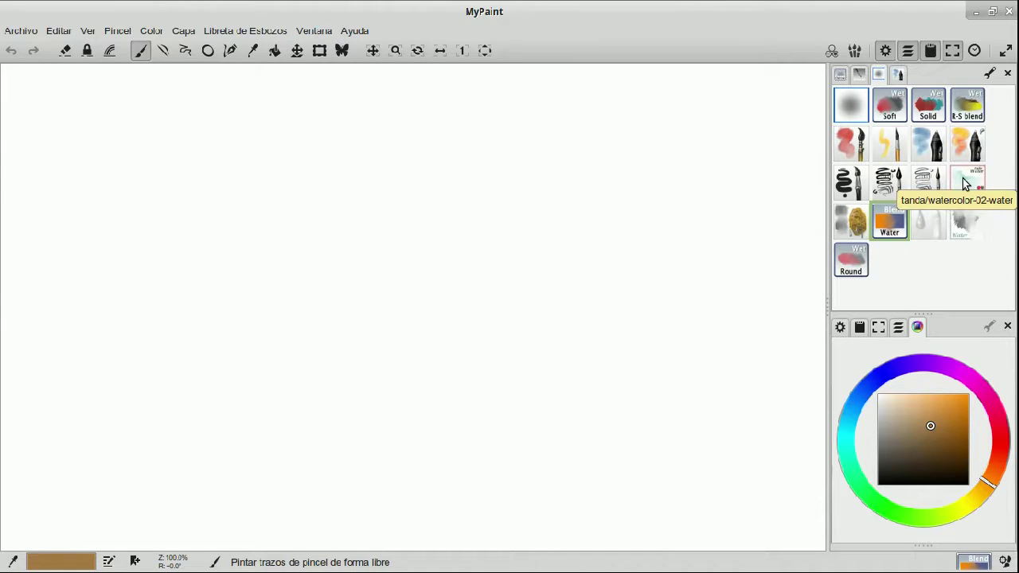
Sketch an apple outline with a stem and a cast shadow in light brown with the HB-Pencil brush.
click(844, 75)
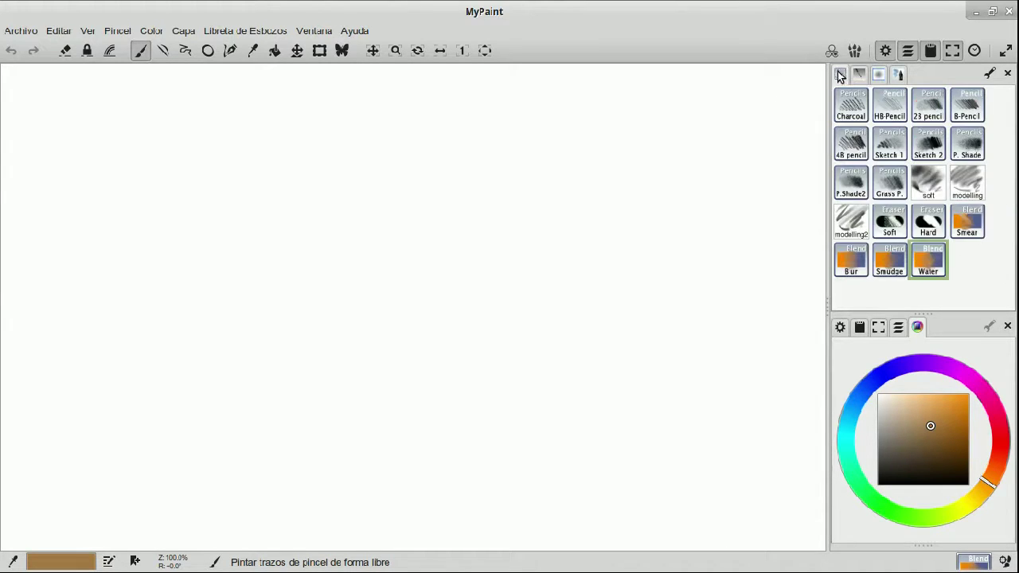
click(890, 115)
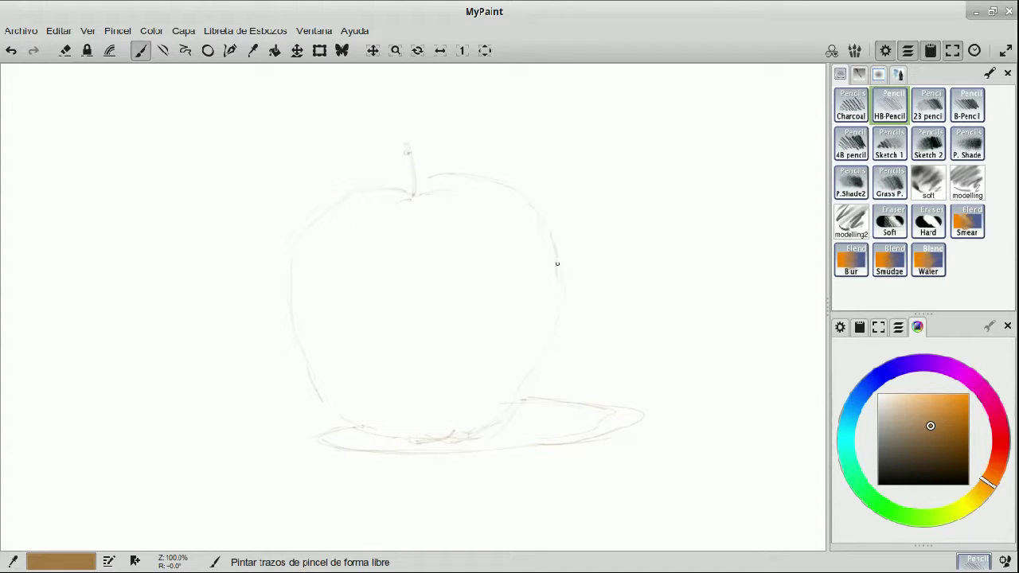
Add a new layer above the sketch layer.
click(898, 327)
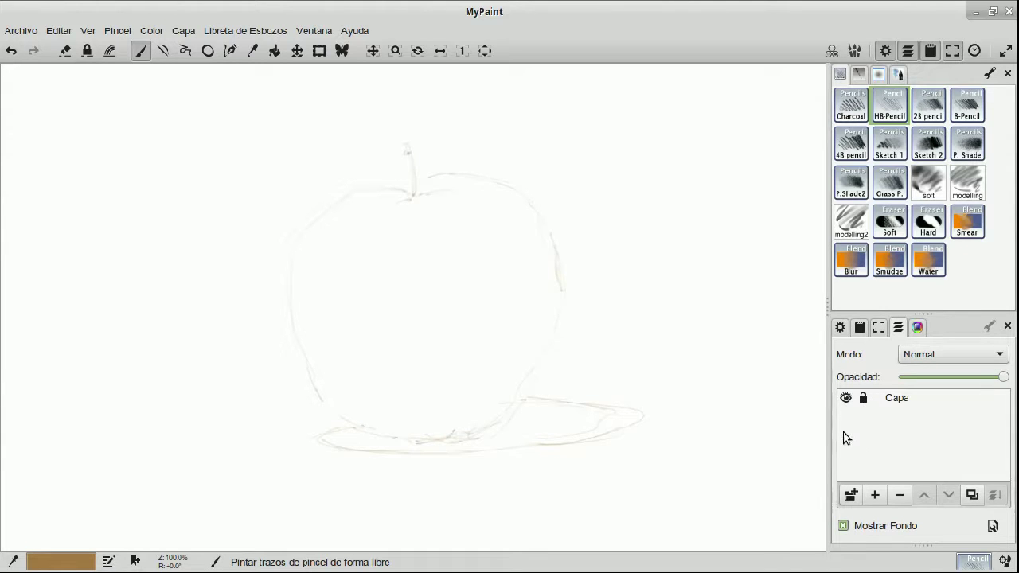
click(876, 495)
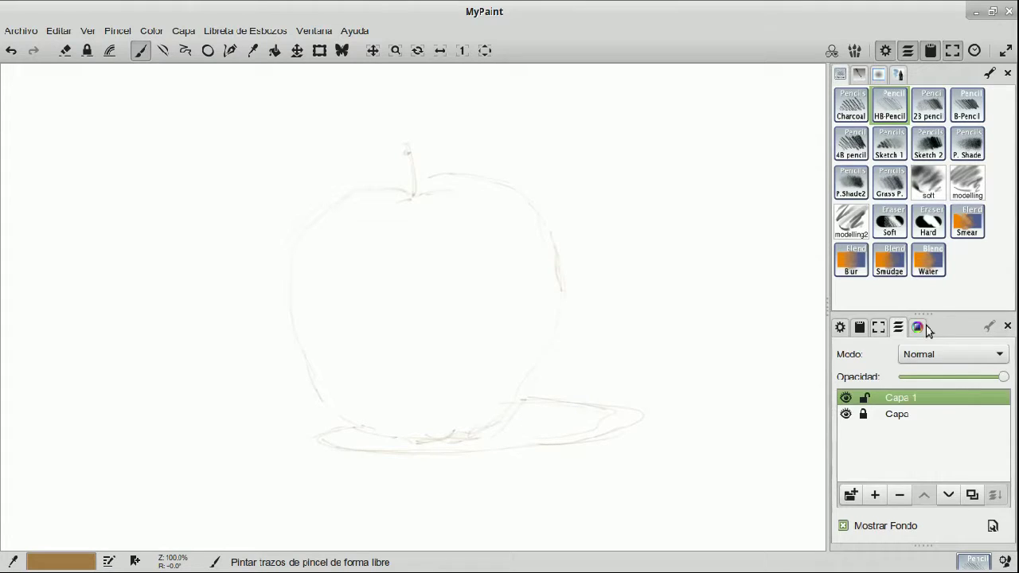
Paint a soft bright yellow base over the whole apple with the soft airbrush, keeping the centre lighter.
click(918, 328)
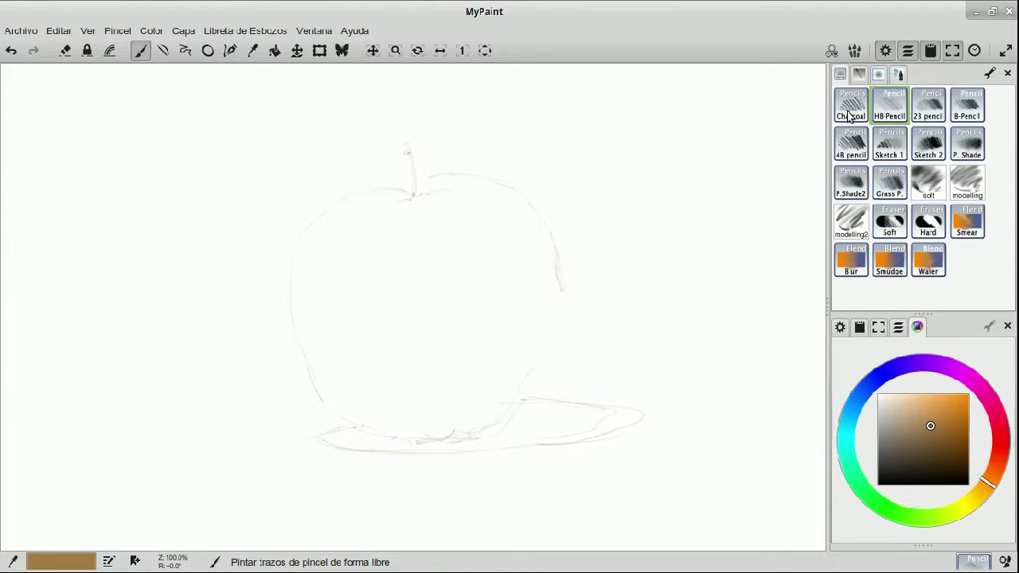
click(898, 74)
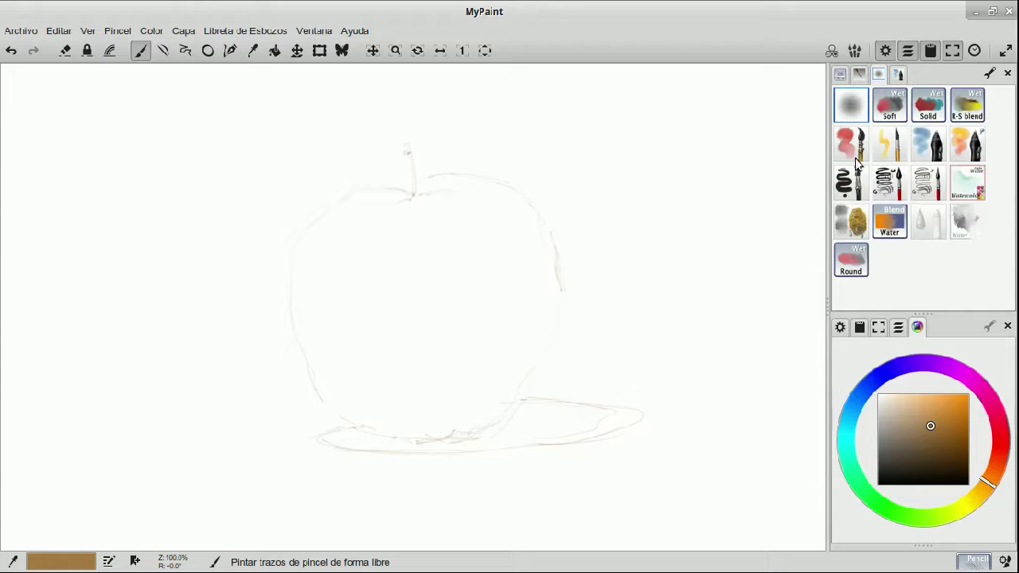
click(854, 115)
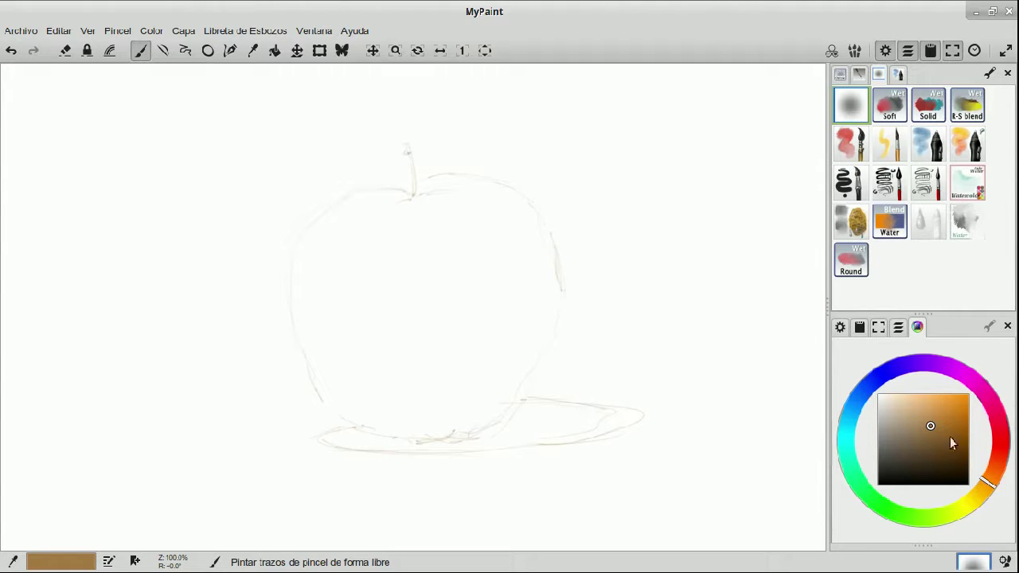
click(975, 513)
click(965, 395)
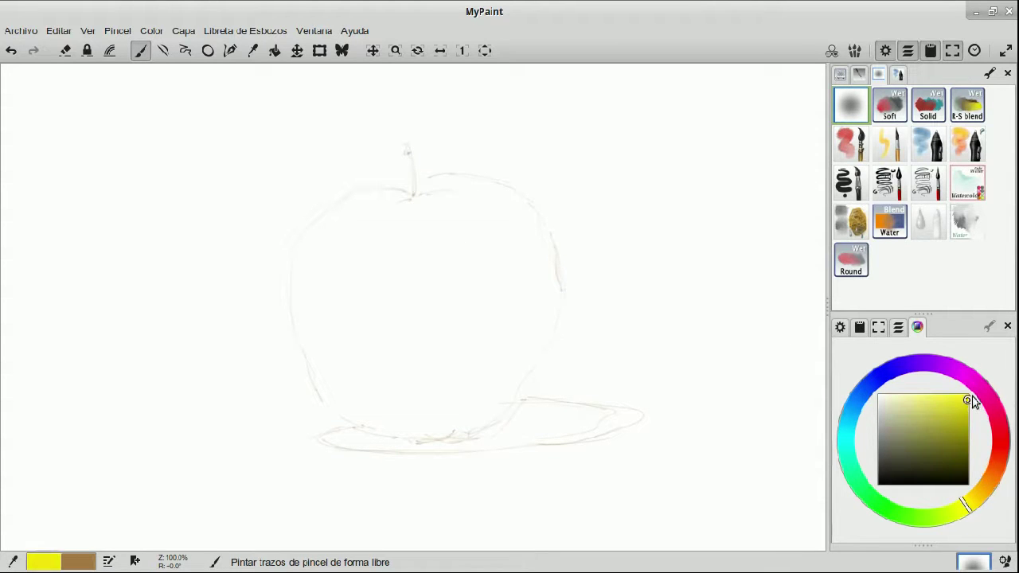
mouse_move(459, 228)
mouse_down()
mouse_move(438, 206)
mouse_move(454, 199)
mouse_move(508, 266)
mouse_move(499, 265)
mouse_move(514, 292)
mouse_move(519, 270)
mouse_move(519, 334)
mouse_move(451, 399)
mouse_move(339, 293)
mouse_move(347, 327)
mouse_move(344, 239)
mouse_move(392, 217)
mouse_move(336, 252)
mouse_move(358, 359)
mouse_move(329, 308)
mouse_move(338, 385)
mouse_move(328, 313)
mouse_move(378, 399)
mouse_move(351, 375)
mouse_move(418, 418)
mouse_move(478, 412)
mouse_move(452, 408)
mouse_move(505, 326)
mouse_move(399, 353)
mouse_move(414, 278)
mouse_move(430, 352)
mouse_move(502, 233)
mouse_move(471, 202)
mouse_move(430, 223)
mouse_move(345, 224)
mouse_move(507, 418)
mouse_up()
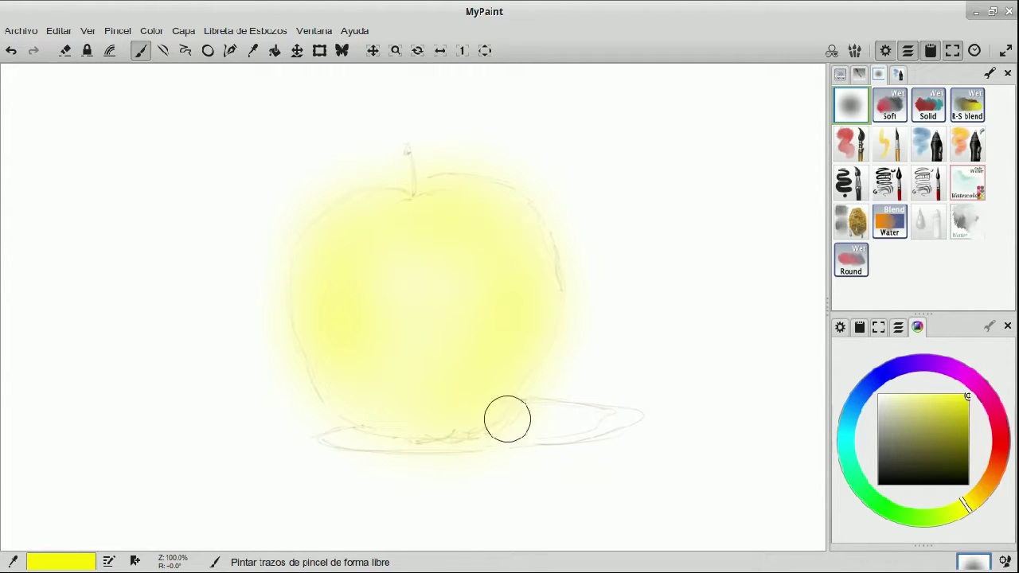
Fill the apple's cast shadow in a near-black blue with a smaller soft airbrush.
click(884, 375)
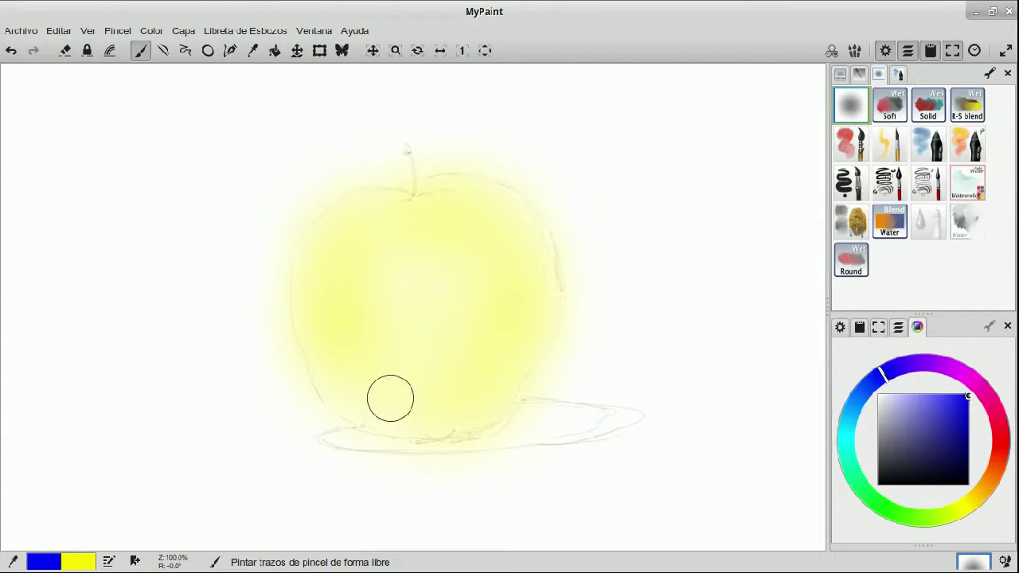
key(d)
key(d)
key(d)
mouse_move(355, 442)
mouse_down()
mouse_move(337, 430)
mouse_move(375, 448)
mouse_up()
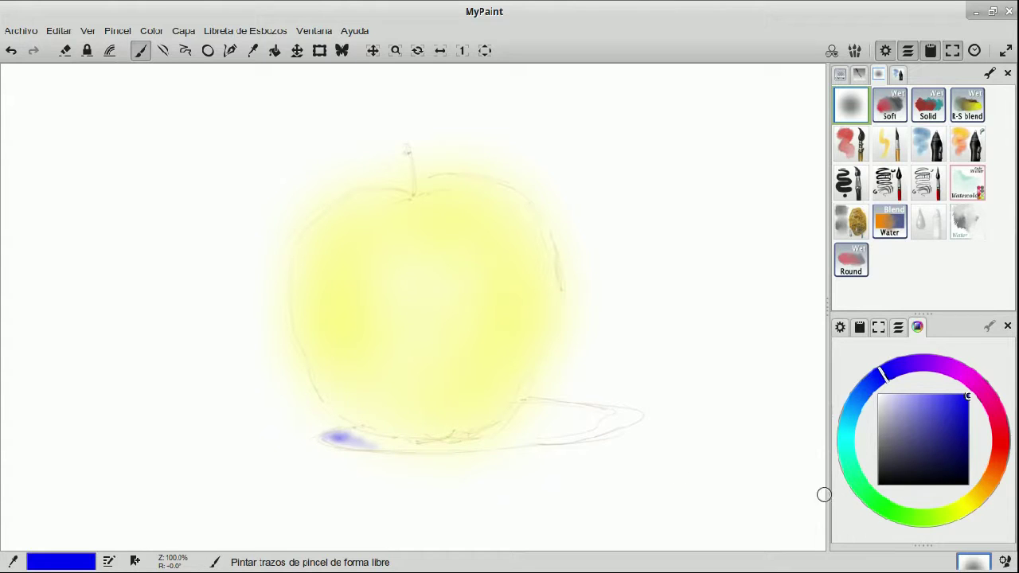
key(ctrl+z)
click(902, 474)
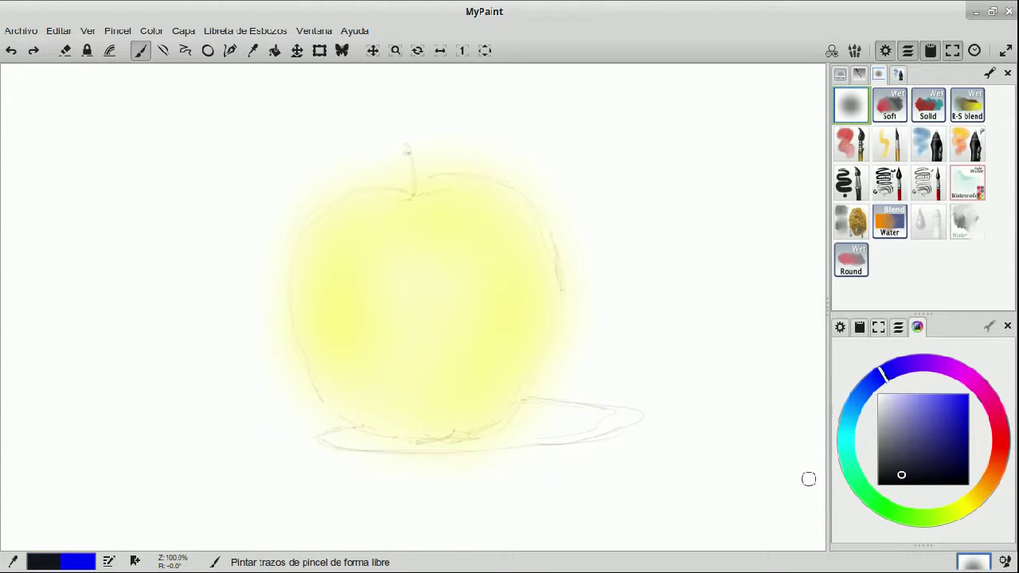
mouse_move(332, 434)
mouse_down()
mouse_move(360, 434)
mouse_move(336, 432)
mouse_move(414, 448)
mouse_move(328, 441)
mouse_move(468, 448)
mouse_move(428, 445)
mouse_move(502, 432)
mouse_move(455, 434)
mouse_move(492, 444)
mouse_move(560, 434)
mouse_move(497, 439)
mouse_move(539, 406)
mouse_move(498, 436)
mouse_move(516, 415)
mouse_move(426, 448)
mouse_move(551, 450)
mouse_move(492, 442)
mouse_move(555, 439)
mouse_move(524, 444)
mouse_move(519, 414)
mouse_move(585, 415)
mouse_move(560, 405)
mouse_move(631, 418)
mouse_move(574, 433)
mouse_move(590, 417)
mouse_move(529, 422)
mouse_move(552, 415)
mouse_move(543, 423)
mouse_move(564, 427)
mouse_move(451, 448)
mouse_move(594, 436)
mouse_up()
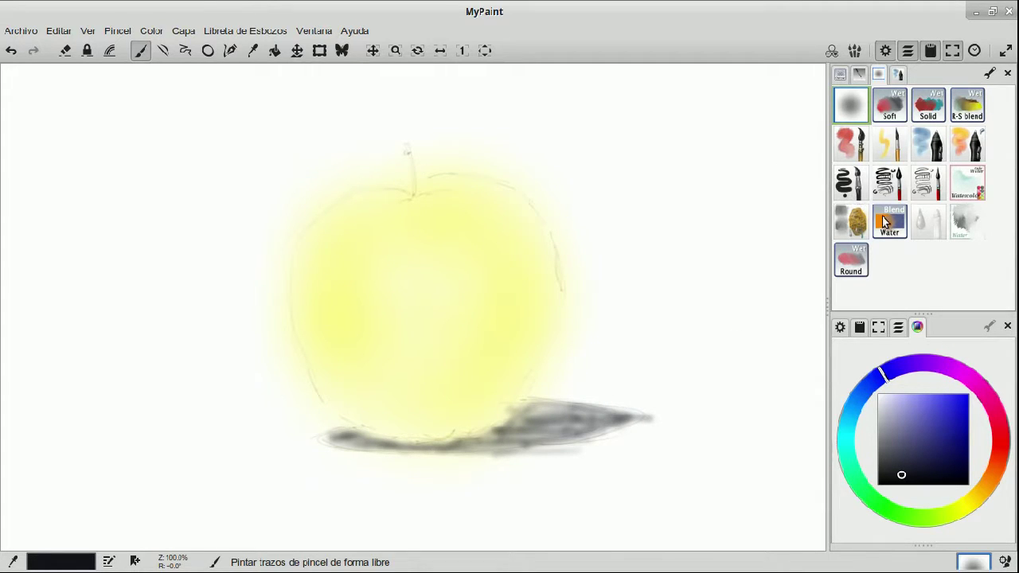
Smooth the cast shadow with the Water blend brush and soften its edges with the sponge brush.
click(885, 223)
mouse_move(516, 428)
mouse_down()
mouse_move(537, 406)
mouse_move(474, 439)
mouse_move(586, 437)
mouse_move(517, 442)
mouse_move(545, 421)
mouse_move(618, 417)
mouse_move(510, 436)
mouse_move(613, 429)
mouse_move(493, 446)
mouse_move(338, 440)
mouse_move(455, 443)
mouse_up()
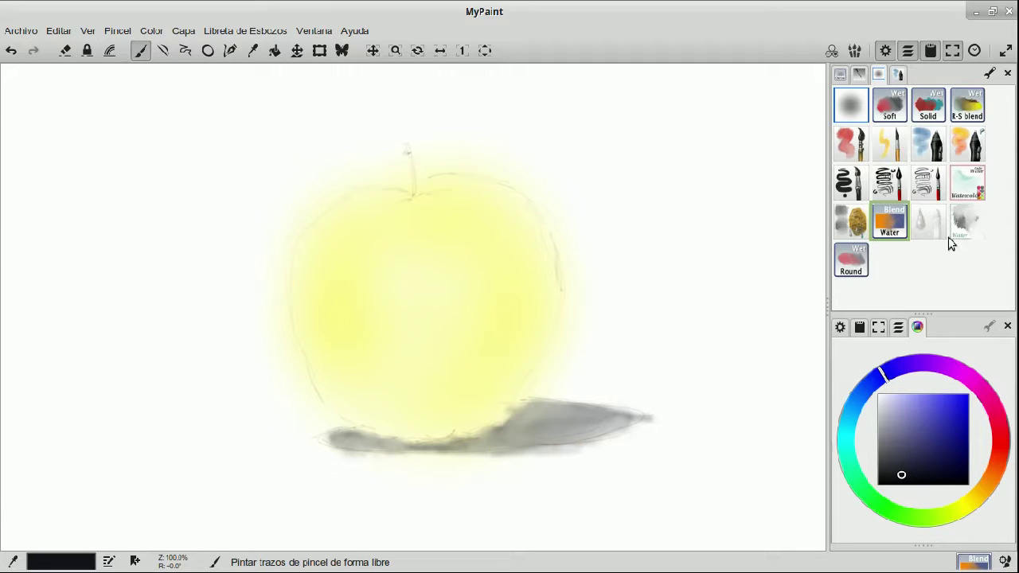
click(863, 219)
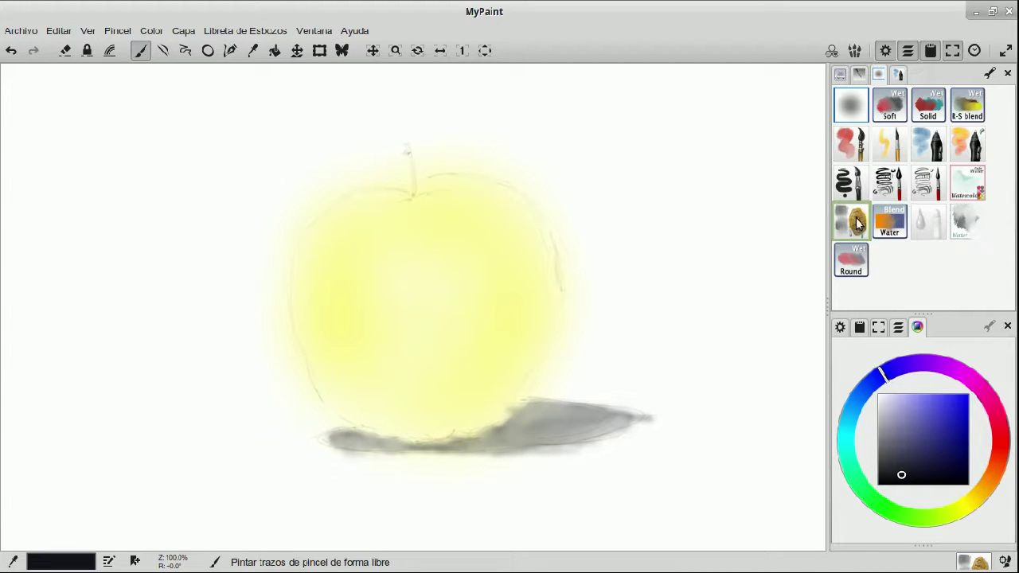
mouse_move(560, 402)
mouse_down()
mouse_move(664, 422)
mouse_move(638, 417)
mouse_move(652, 419)
mouse_move(552, 449)
mouse_move(328, 449)
mouse_move(309, 438)
mouse_move(330, 432)
mouse_move(316, 437)
mouse_move(325, 448)
mouse_move(405, 455)
mouse_move(355, 458)
mouse_move(471, 460)
mouse_move(450, 454)
mouse_move(557, 454)
mouse_move(646, 420)
mouse_move(568, 445)
mouse_move(632, 420)
mouse_move(530, 441)
mouse_move(651, 417)
mouse_move(485, 428)
mouse_move(586, 433)
mouse_move(570, 438)
mouse_move(633, 466)
mouse_move(560, 426)
mouse_up()
key(ctrl+z)
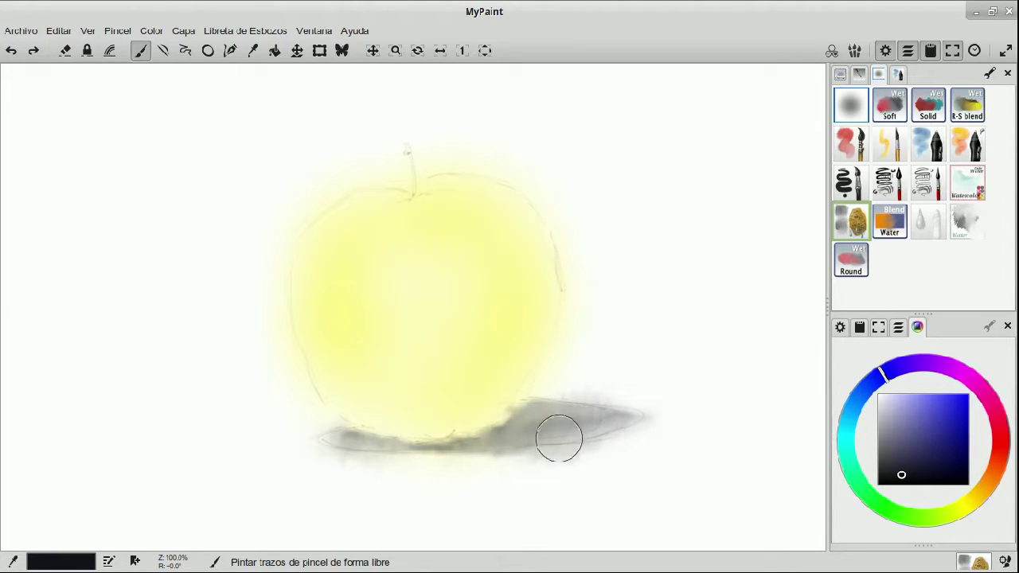
Shade the hollow around the base of the stem in a dark yellowish grey with the red-swatch paintbrush.
drag(954, 510, 971, 505)
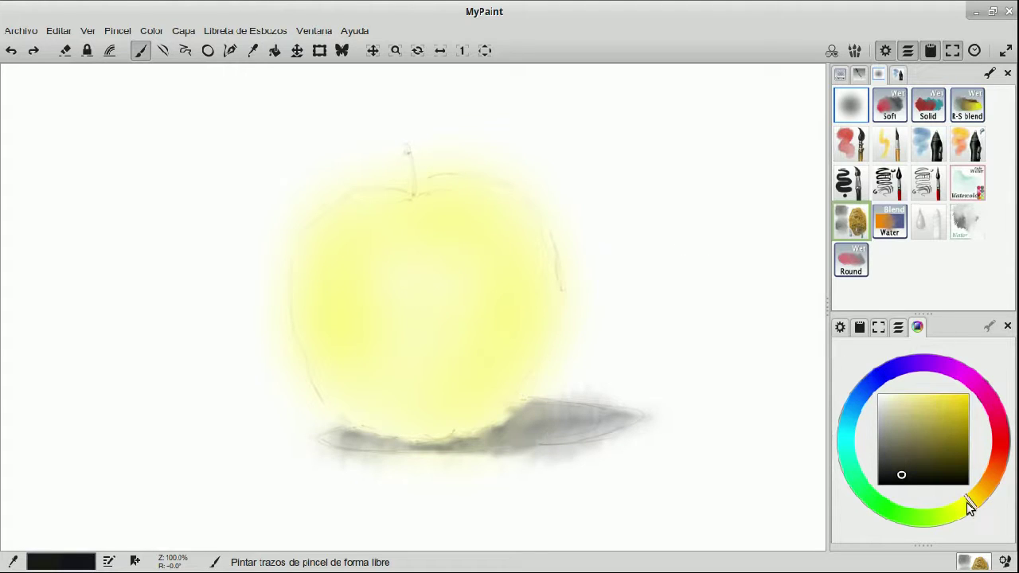
click(852, 143)
drag(373, 200, 331, 237)
key(ctrl+z)
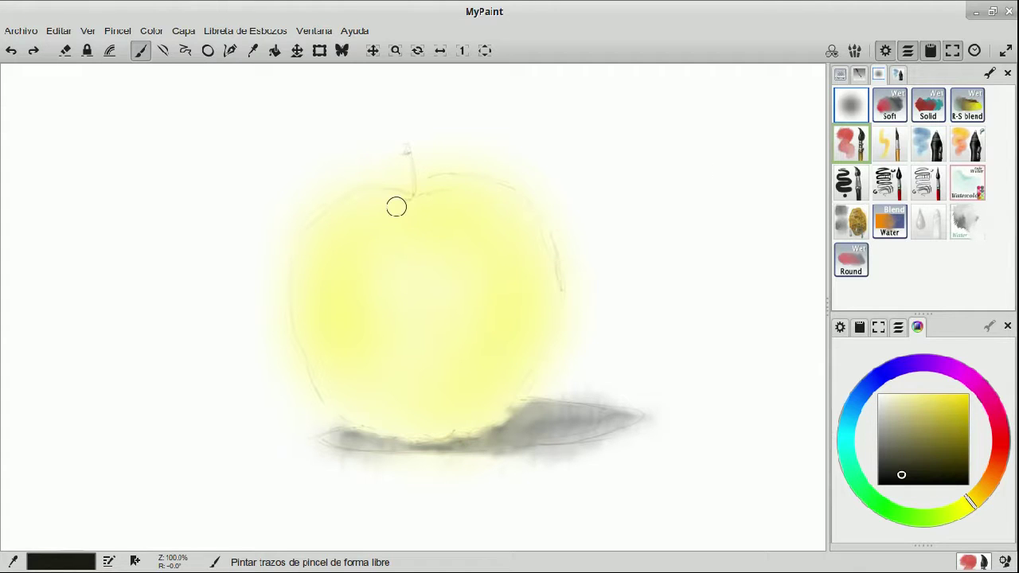
drag(391, 204, 413, 205)
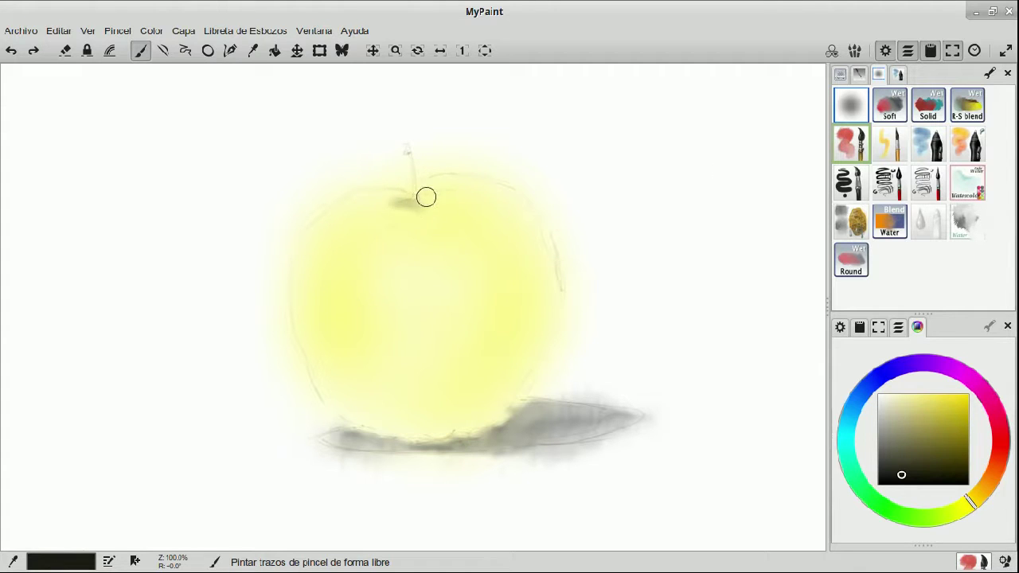
key(ctrl+z)
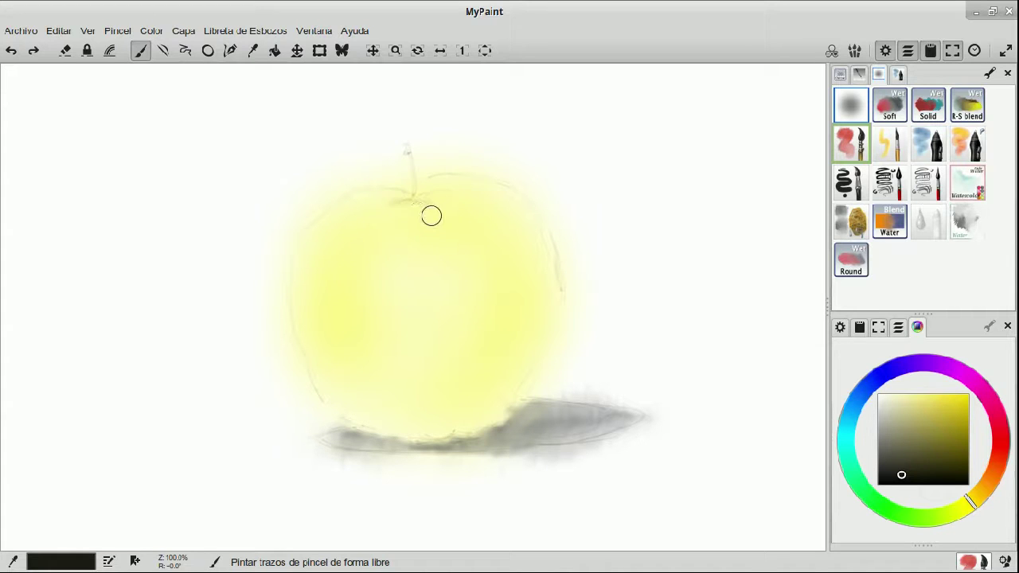
mouse_move(417, 198)
mouse_down()
mouse_move(464, 205)
mouse_move(411, 198)
mouse_move(410, 188)
mouse_move(365, 196)
mouse_move(470, 193)
mouse_move(412, 193)
mouse_move(451, 202)
mouse_move(406, 200)
mouse_up()
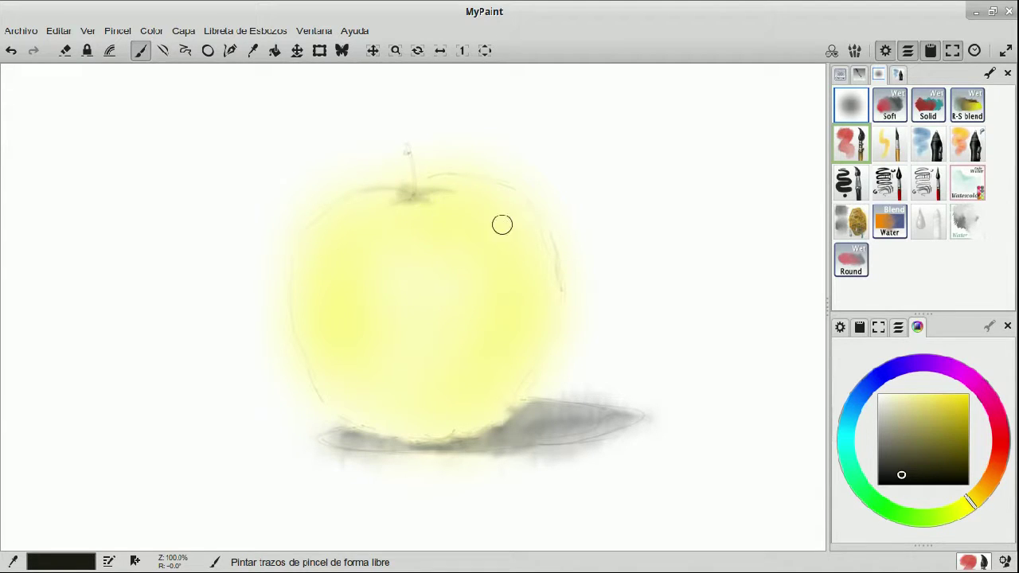
Paint bright red curved streaks down the left side of the apple, adding broader strokes over the fine ones.
click(999, 457)
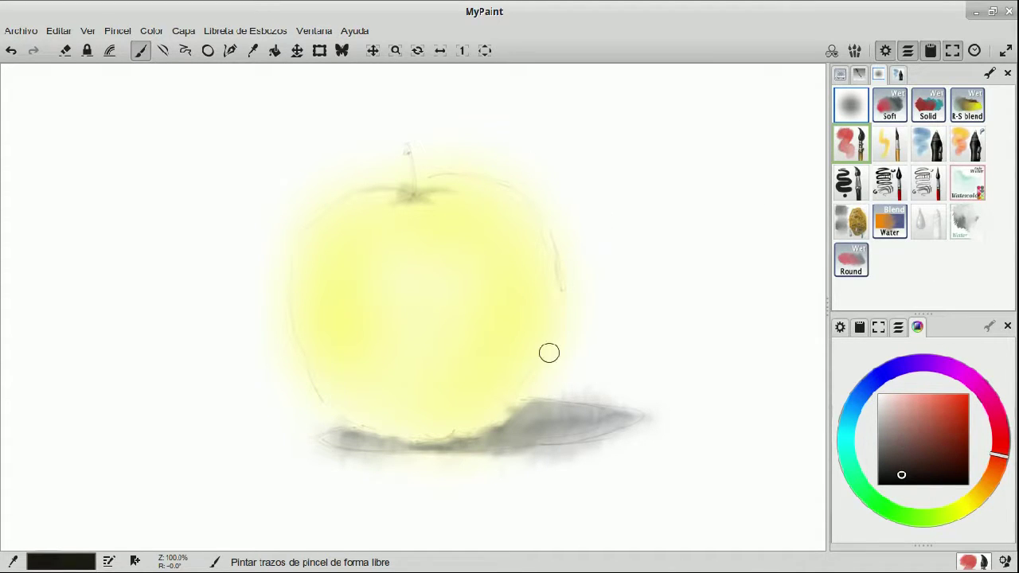
drag(1013, 466, 1003, 437)
mouse_move(891, 456)
mouse_down()
mouse_move(916, 456)
mouse_move(978, 383)
mouse_up()
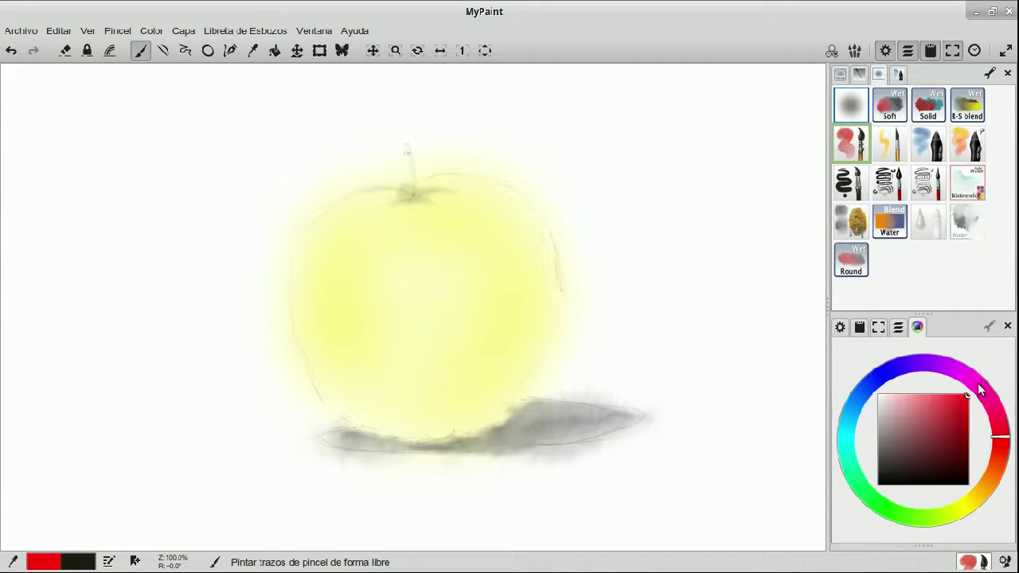
drag(317, 256, 315, 347)
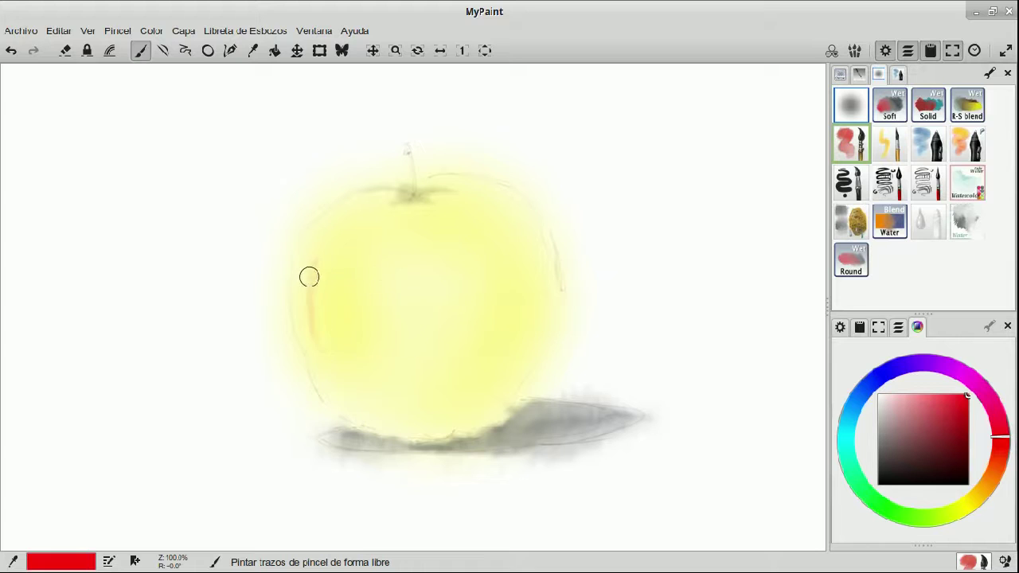
mouse_move(333, 253)
mouse_down()
mouse_move(355, 383)
mouse_move(340, 270)
mouse_move(338, 334)
mouse_move(342, 367)
mouse_move(332, 225)
mouse_move(334, 292)
mouse_move(378, 230)
mouse_move(378, 332)
mouse_move(337, 325)
mouse_move(344, 280)
mouse_up()
mouse_move(363, 422)
mouse_down()
mouse_move(308, 289)
mouse_move(365, 427)
mouse_move(310, 351)
mouse_move(370, 423)
mouse_move(320, 335)
mouse_move(350, 390)
mouse_move(324, 397)
mouse_move(326, 372)
mouse_move(387, 425)
mouse_move(330, 398)
mouse_move(393, 424)
mouse_move(345, 387)
mouse_move(349, 321)
mouse_move(413, 421)
mouse_move(361, 361)
mouse_move(355, 318)
mouse_move(403, 420)
mouse_move(414, 372)
mouse_move(418, 429)
mouse_move(420, 393)
mouse_up()
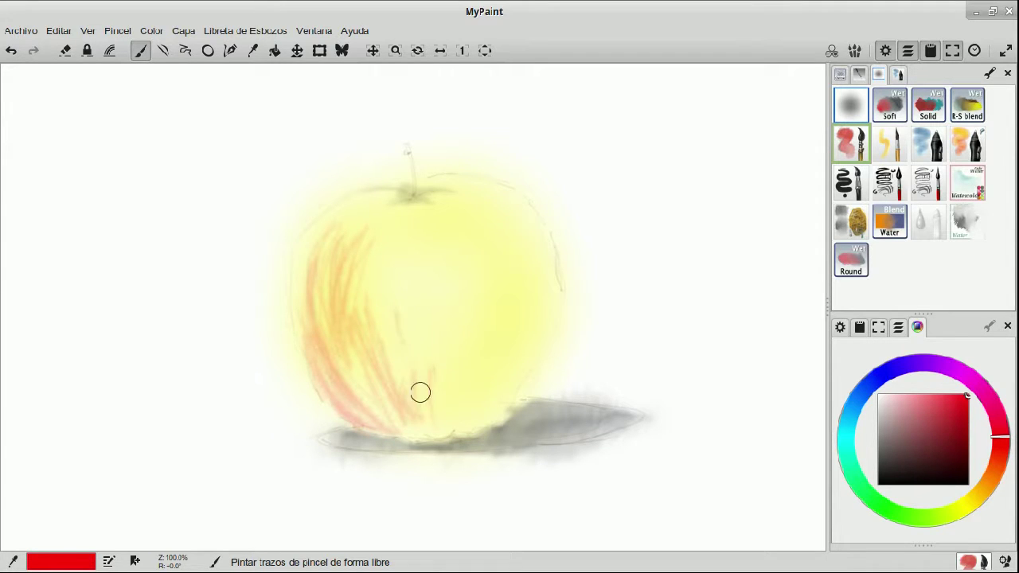
drag(408, 305, 422, 384)
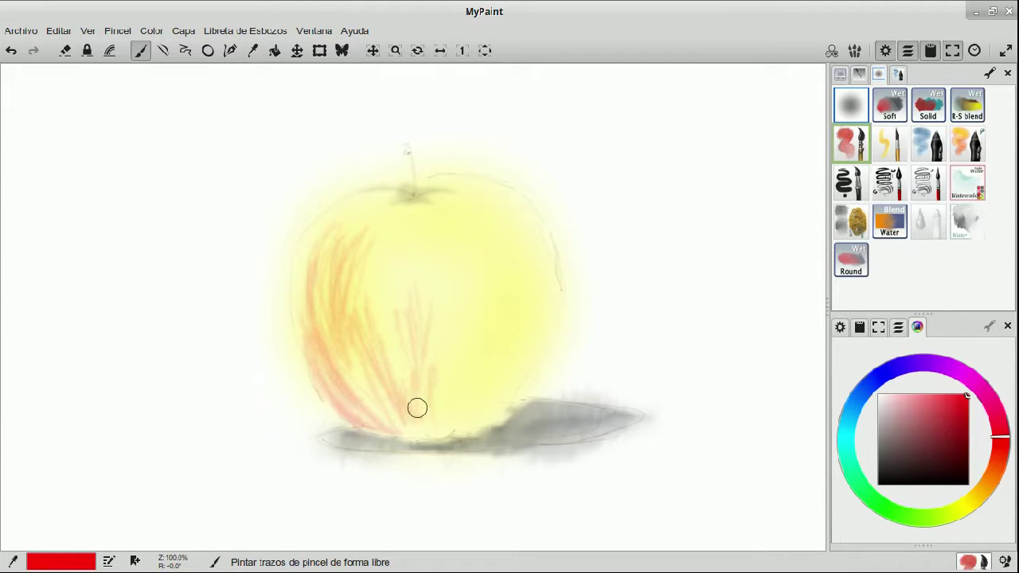
mouse_move(347, 218)
mouse_down()
mouse_move(338, 359)
mouse_move(362, 399)
mouse_move(342, 400)
mouse_move(377, 379)
mouse_move(306, 290)
mouse_move(360, 392)
mouse_move(440, 426)
mouse_up()
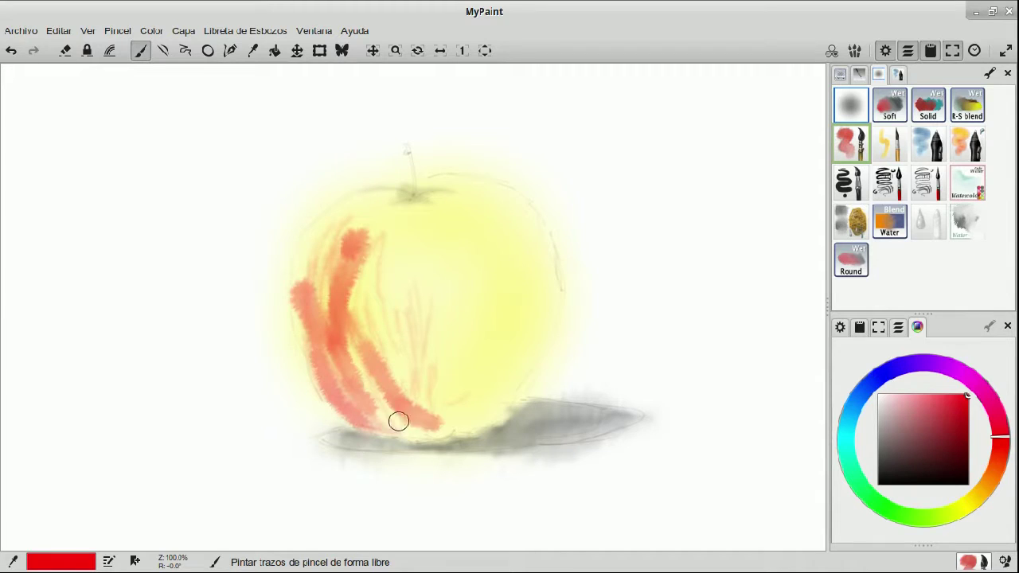
Paint the apple's right edge bright green and its lower right curve dark green.
click(884, 504)
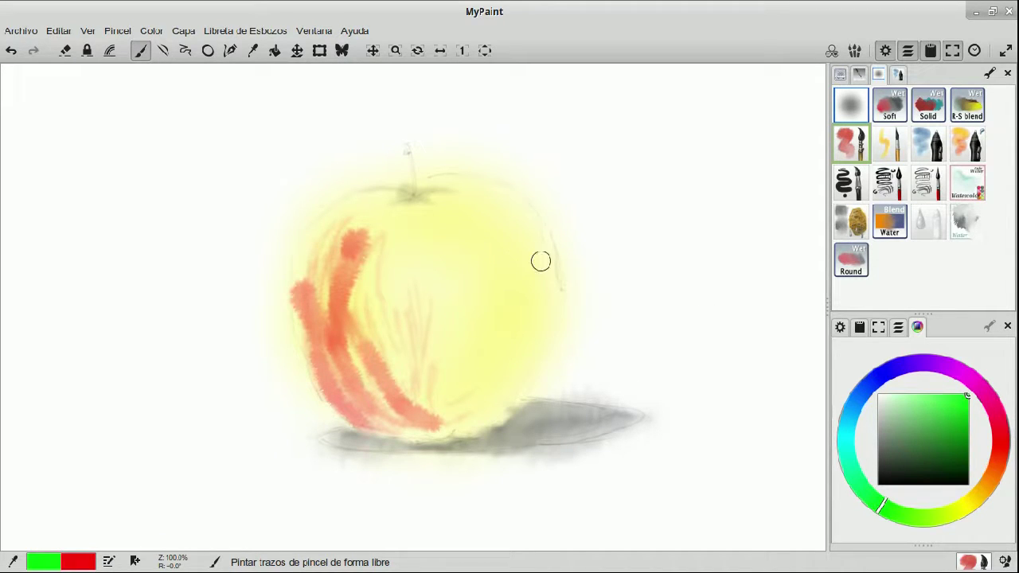
mouse_move(543, 253)
mouse_down()
mouse_move(524, 348)
mouse_move(550, 296)
mouse_move(520, 395)
mouse_move(532, 328)
mouse_move(498, 404)
mouse_move(452, 418)
mouse_move(469, 415)
mouse_move(501, 375)
mouse_move(489, 409)
mouse_move(520, 358)
mouse_up()
click(913, 456)
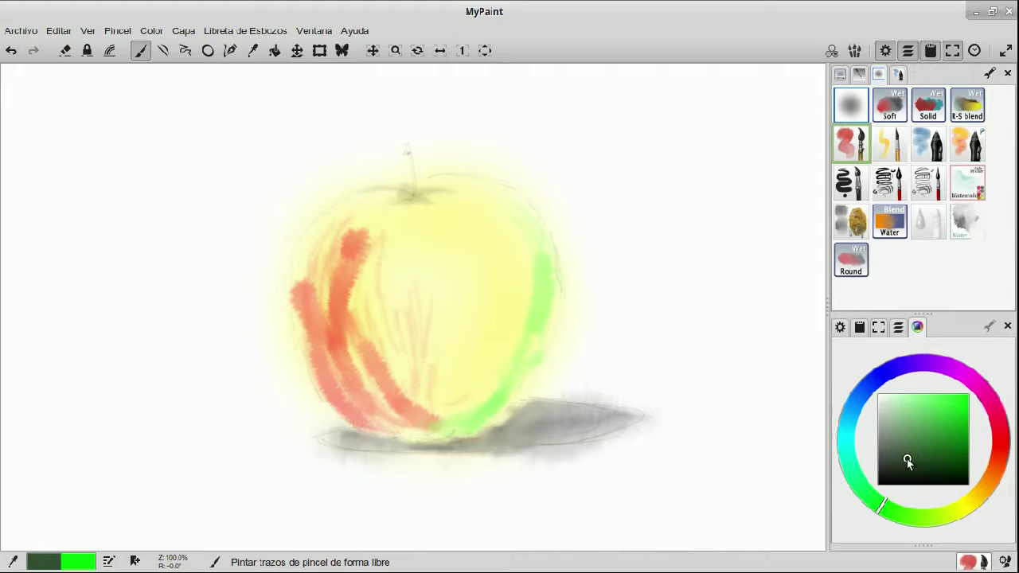
mouse_move(534, 348)
mouse_down()
mouse_move(503, 393)
mouse_move(450, 422)
mouse_move(473, 428)
mouse_up()
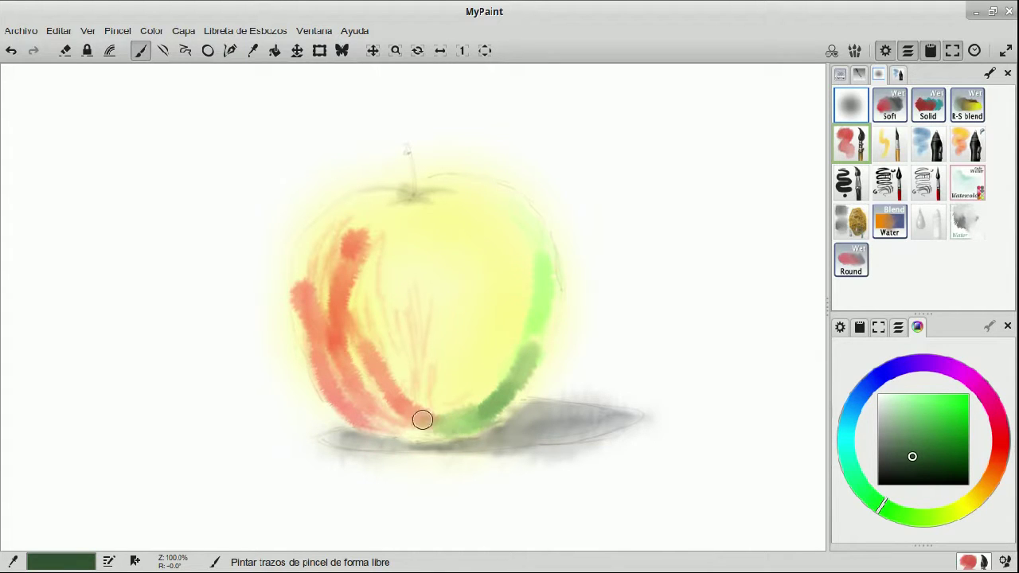
Shade the apple's lower left base in dark maroon and blend the apple's colours with the Water blend brush.
click(1002, 428)
mouse_move(407, 414)
mouse_down()
mouse_move(449, 416)
mouse_move(410, 422)
mouse_move(335, 392)
mouse_move(381, 425)
mouse_move(370, 424)
mouse_move(336, 407)
mouse_move(435, 423)
mouse_move(387, 415)
mouse_move(399, 409)
mouse_move(395, 421)
mouse_move(435, 426)
mouse_move(352, 391)
mouse_move(402, 414)
mouse_up()
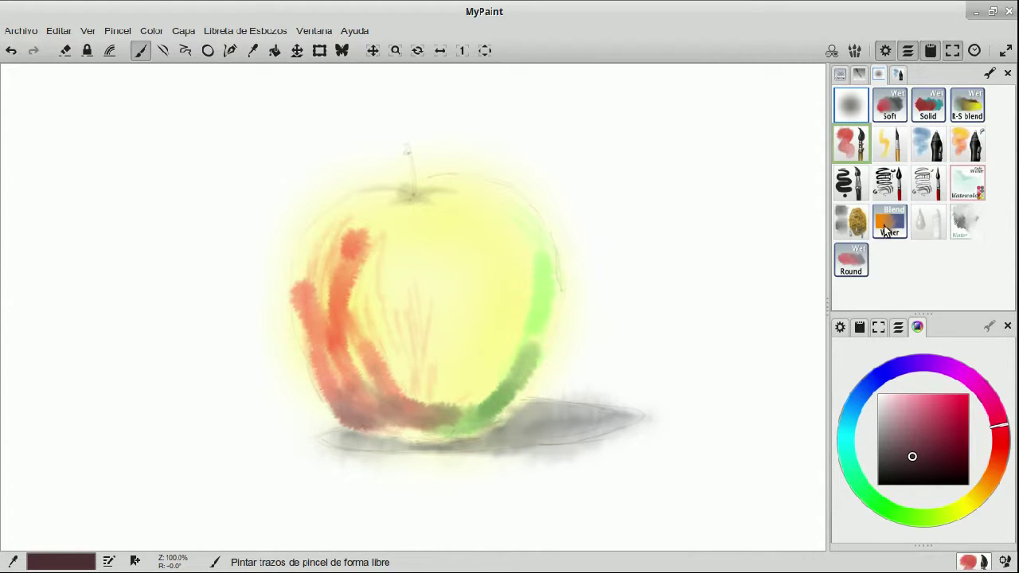
click(886, 230)
mouse_move(383, 248)
mouse_down()
mouse_move(356, 245)
mouse_move(360, 222)
mouse_move(343, 248)
mouse_move(343, 220)
mouse_move(387, 193)
mouse_move(324, 267)
mouse_move(336, 316)
mouse_move(336, 215)
mouse_move(315, 327)
mouse_move(319, 233)
mouse_move(310, 289)
mouse_move(320, 366)
mouse_move(310, 329)
mouse_move(312, 281)
mouse_move(324, 356)
mouse_move(371, 417)
mouse_move(321, 372)
mouse_move(385, 424)
mouse_move(405, 423)
mouse_move(385, 413)
mouse_move(451, 410)
mouse_move(478, 385)
mouse_move(488, 396)
mouse_move(390, 387)
mouse_move(427, 393)
mouse_move(384, 395)
mouse_move(364, 368)
mouse_move(367, 228)
mouse_move(351, 345)
mouse_move(342, 248)
mouse_move(315, 277)
mouse_move(365, 212)
mouse_move(389, 208)
mouse_move(368, 333)
mouse_move(405, 225)
mouse_move(386, 370)
mouse_move(396, 376)
mouse_move(430, 260)
mouse_move(430, 304)
mouse_move(446, 332)
mouse_move(360, 313)
mouse_move(406, 350)
mouse_move(383, 265)
mouse_move(368, 267)
mouse_move(454, 389)
mouse_move(515, 319)
mouse_move(491, 369)
mouse_move(489, 211)
mouse_move(527, 235)
mouse_move(524, 218)
mouse_move(487, 200)
mouse_move(520, 317)
mouse_move(525, 251)
mouse_move(535, 343)
mouse_move(474, 402)
mouse_move(530, 338)
mouse_move(509, 375)
mouse_move(488, 329)
mouse_move(485, 337)
mouse_move(487, 296)
mouse_move(479, 353)
mouse_move(483, 337)
mouse_move(494, 349)
mouse_move(428, 430)
mouse_move(441, 423)
mouse_move(398, 421)
mouse_move(468, 412)
mouse_move(350, 412)
mouse_move(501, 357)
mouse_move(526, 337)
mouse_move(536, 412)
mouse_move(464, 321)
mouse_move(572, 386)
mouse_move(510, 407)
mouse_move(491, 430)
mouse_move(542, 376)
mouse_move(526, 396)
mouse_move(546, 334)
mouse_move(521, 308)
mouse_move(523, 270)
mouse_up()
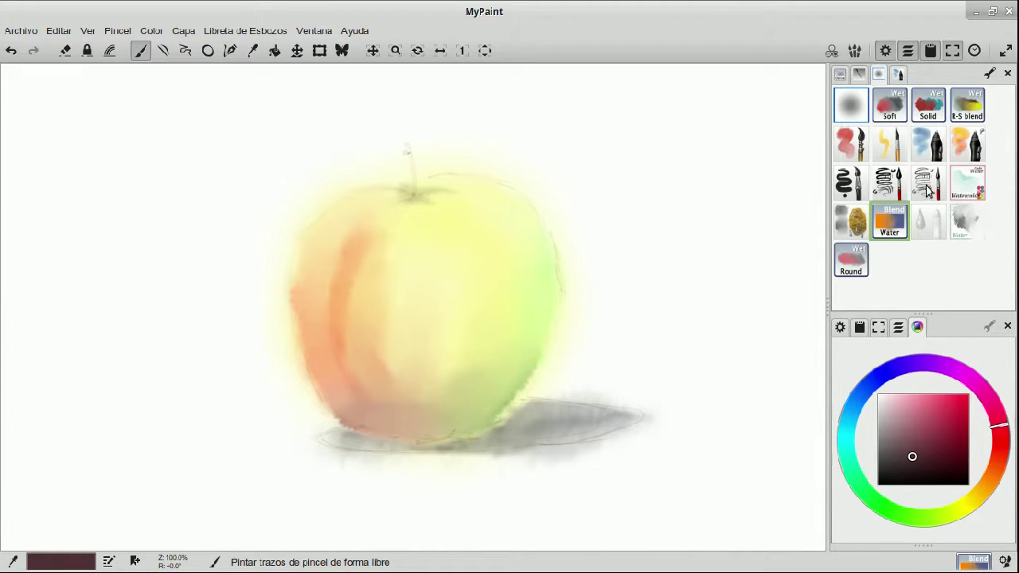
Paint the apple's stem in dark brown with the fine ink brush and add thin dark strokes around its base.
click(891, 185)
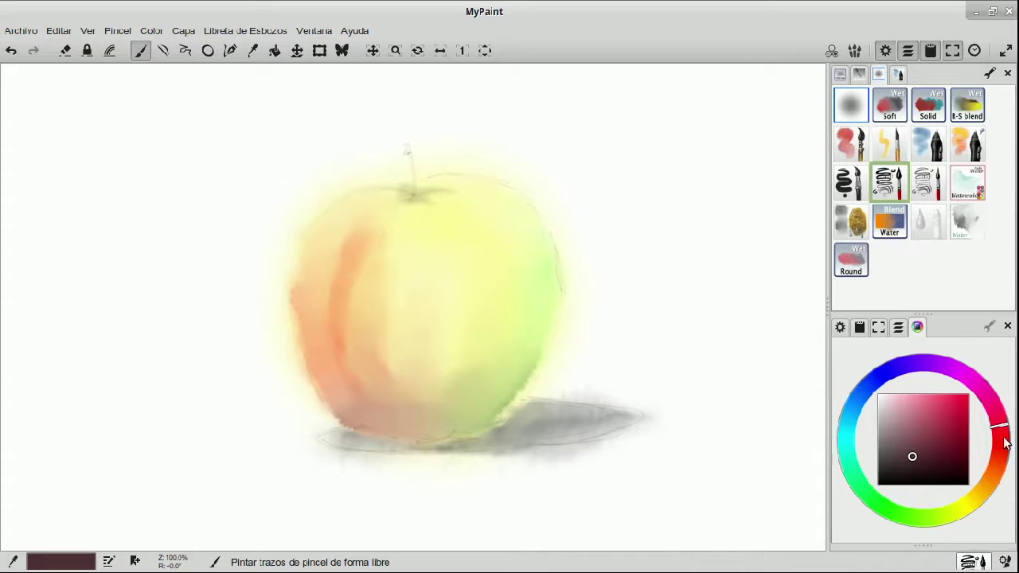
drag(1004, 430, 986, 492)
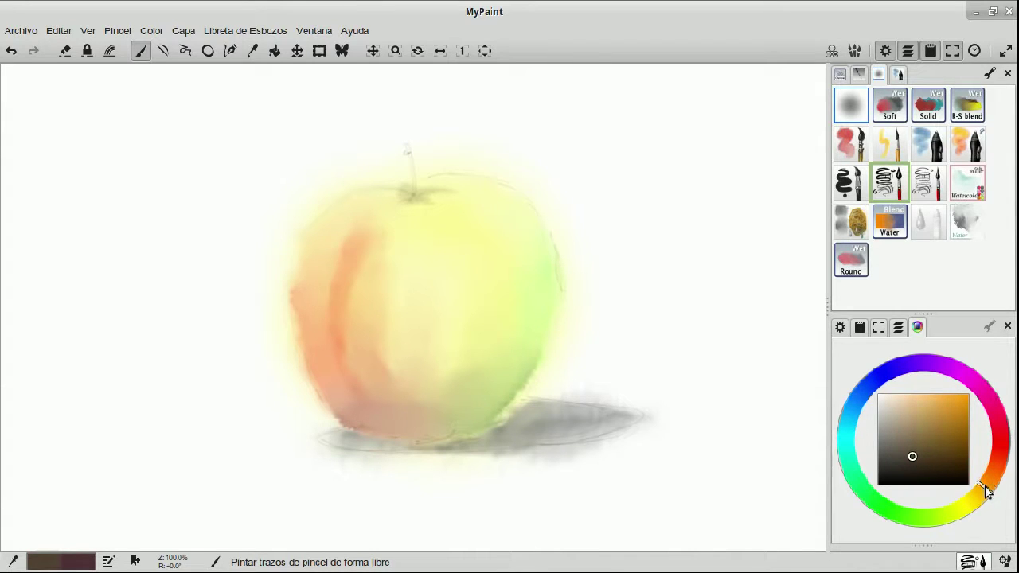
click(944, 449)
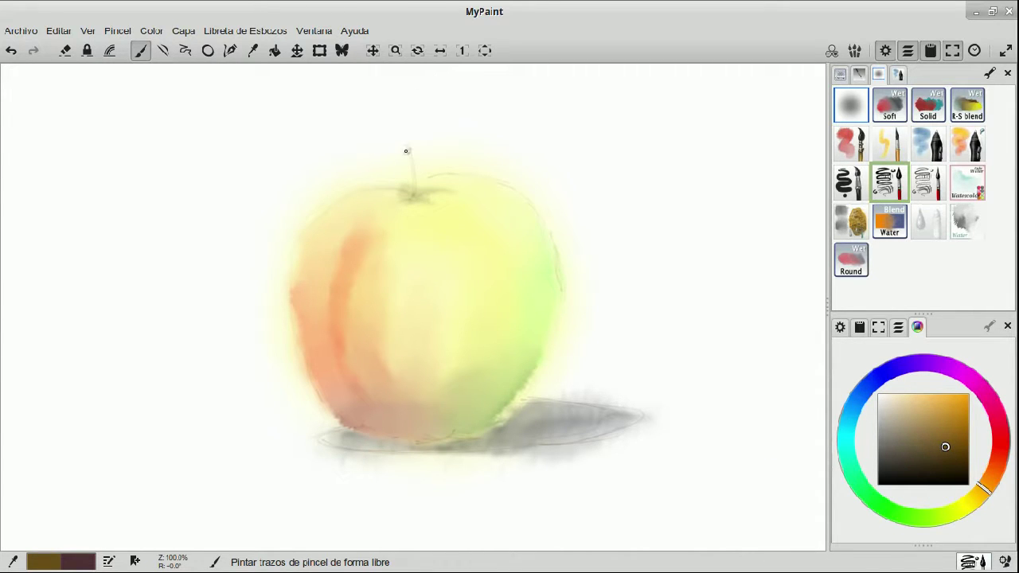
drag(406, 150, 408, 149)
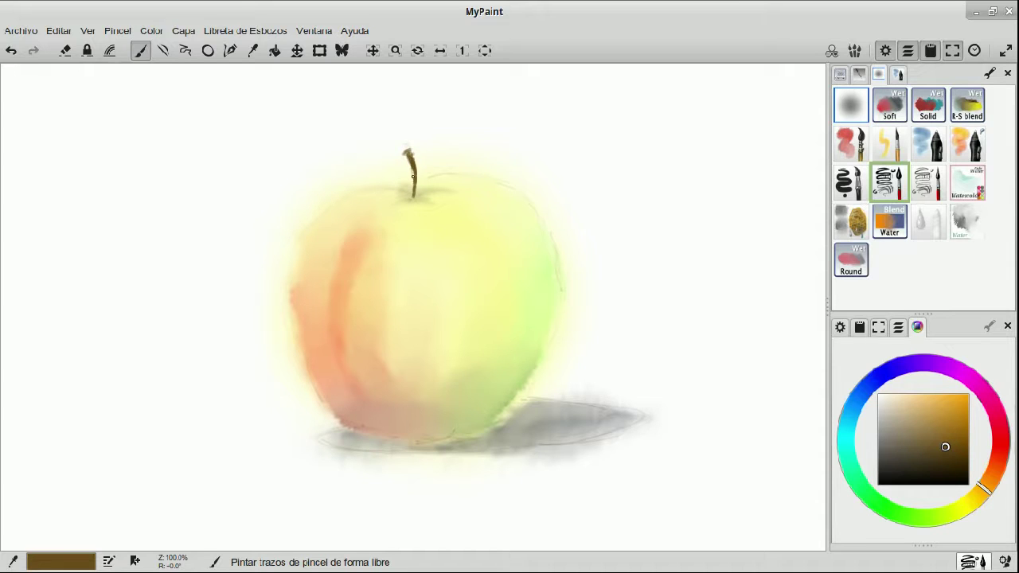
click(921, 439)
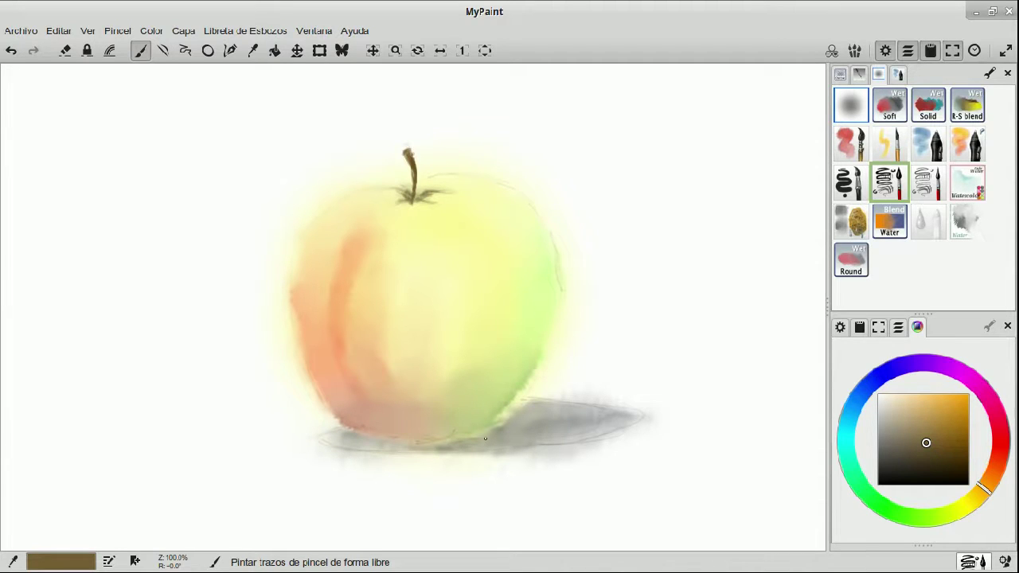
Paint bright red curved streaks along the apple's left edge and left side with the red-swatch paintbrush.
click(995, 442)
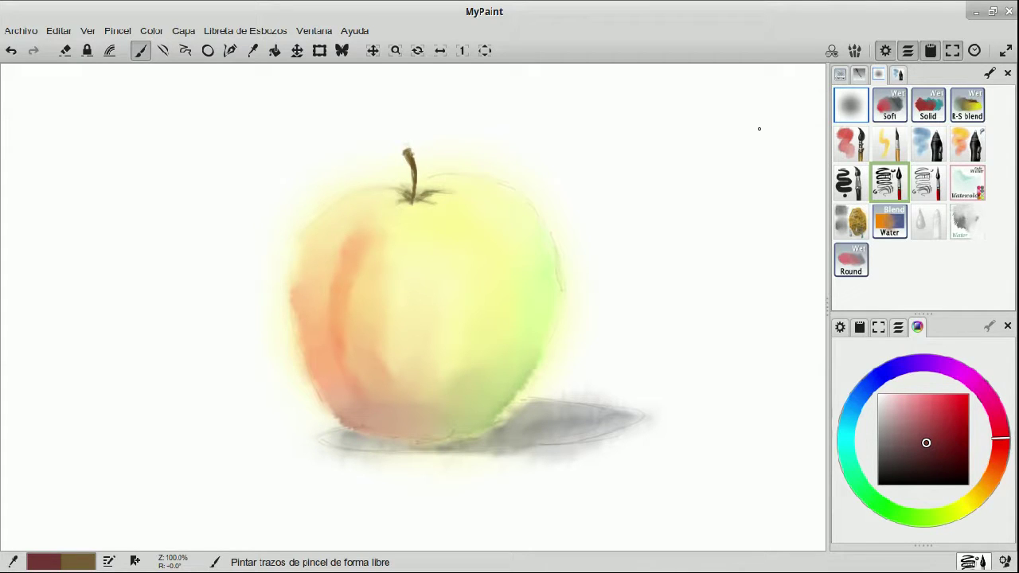
click(847, 145)
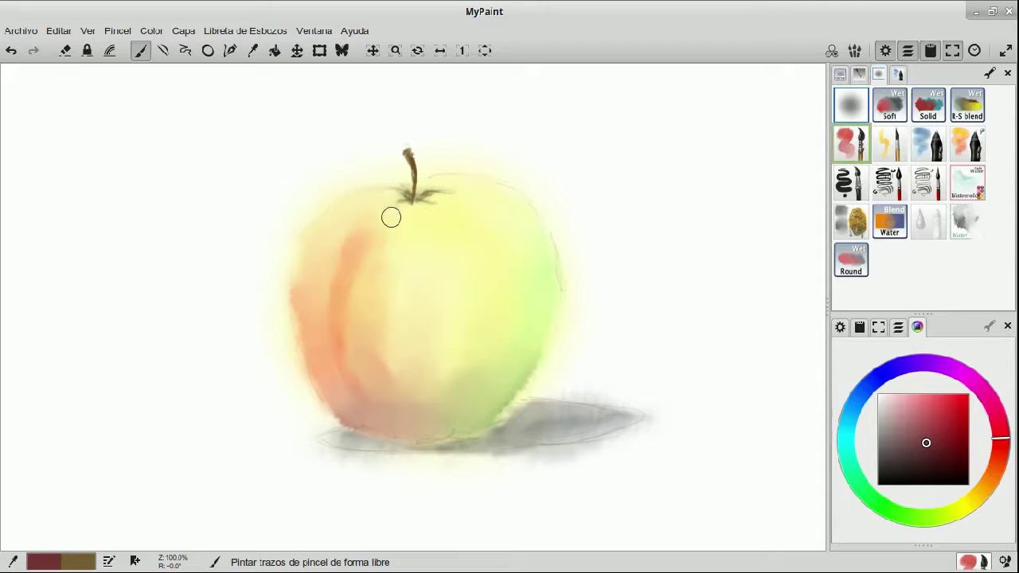
drag(319, 246, 317, 327)
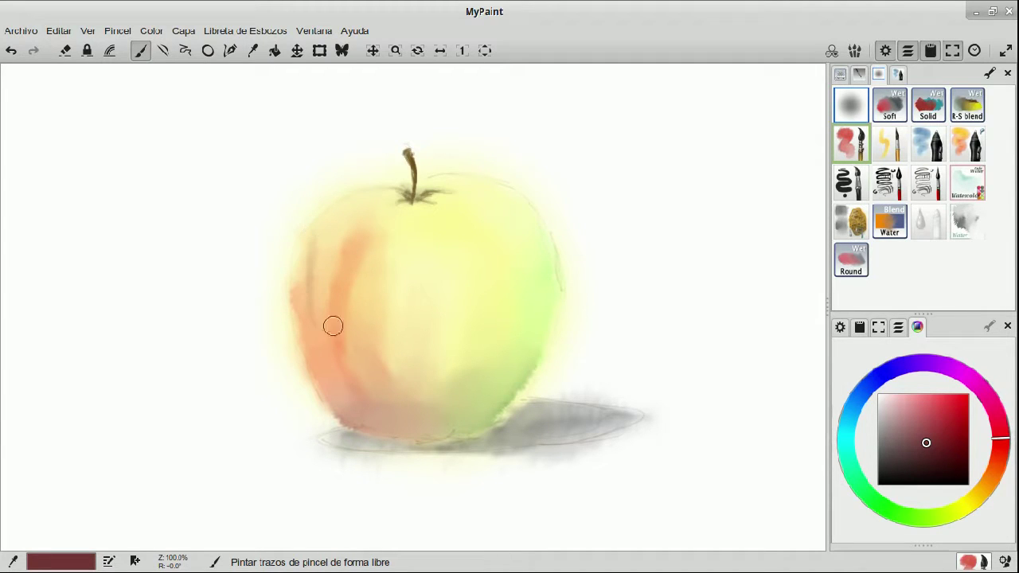
key(ctrl+z)
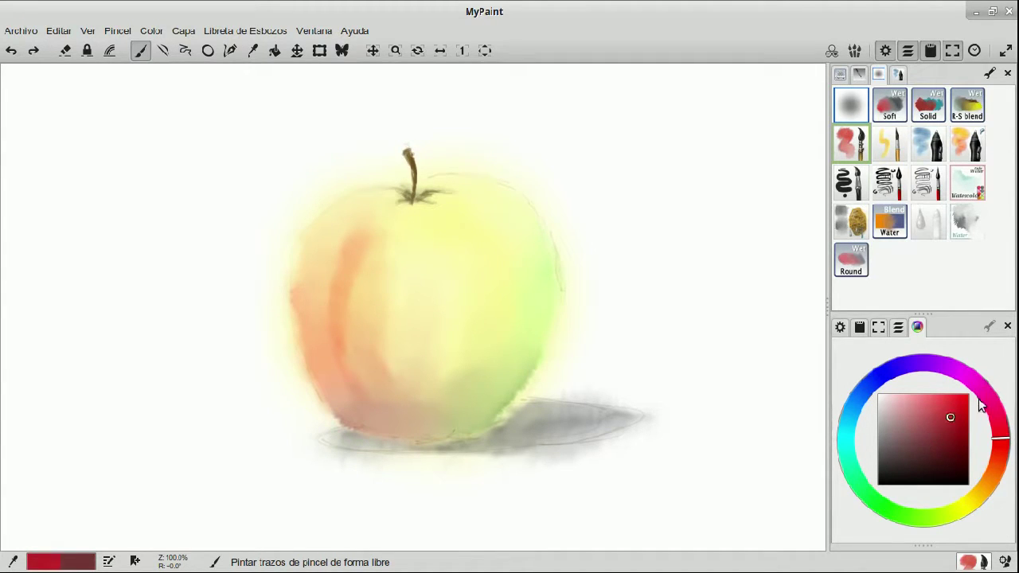
mouse_move(308, 288)
mouse_down()
mouse_move(303, 312)
mouse_move(316, 233)
mouse_move(303, 274)
mouse_move(308, 250)
mouse_move(297, 262)
mouse_move(324, 221)
mouse_move(299, 305)
mouse_move(316, 238)
mouse_move(308, 330)
mouse_move(303, 265)
mouse_move(309, 346)
mouse_up()
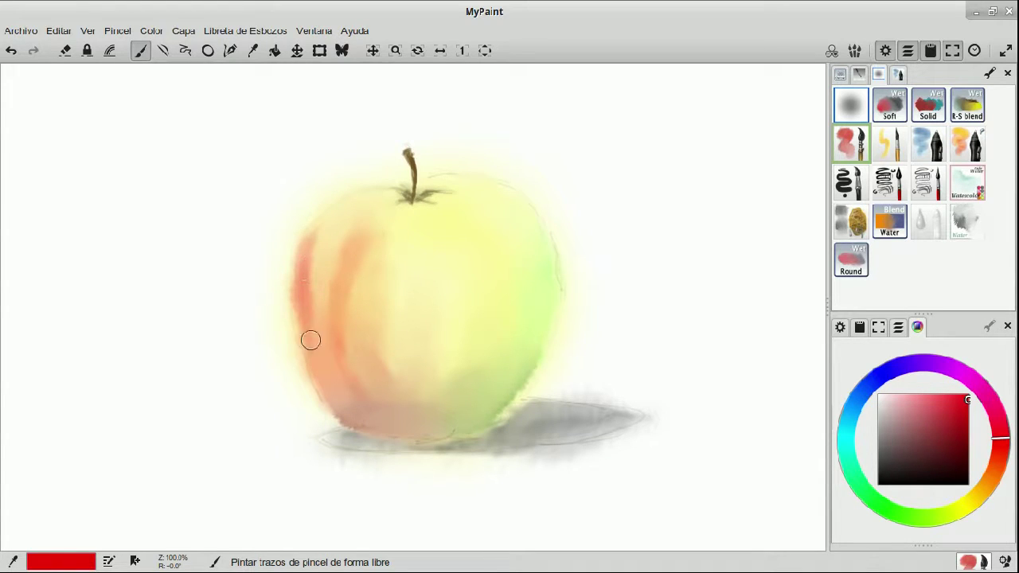
mouse_move(302, 301)
mouse_down()
mouse_move(309, 345)
mouse_move(297, 254)
mouse_move(318, 358)
mouse_move(304, 264)
mouse_move(304, 325)
mouse_move(311, 248)
mouse_move(306, 261)
mouse_move(334, 218)
mouse_up()
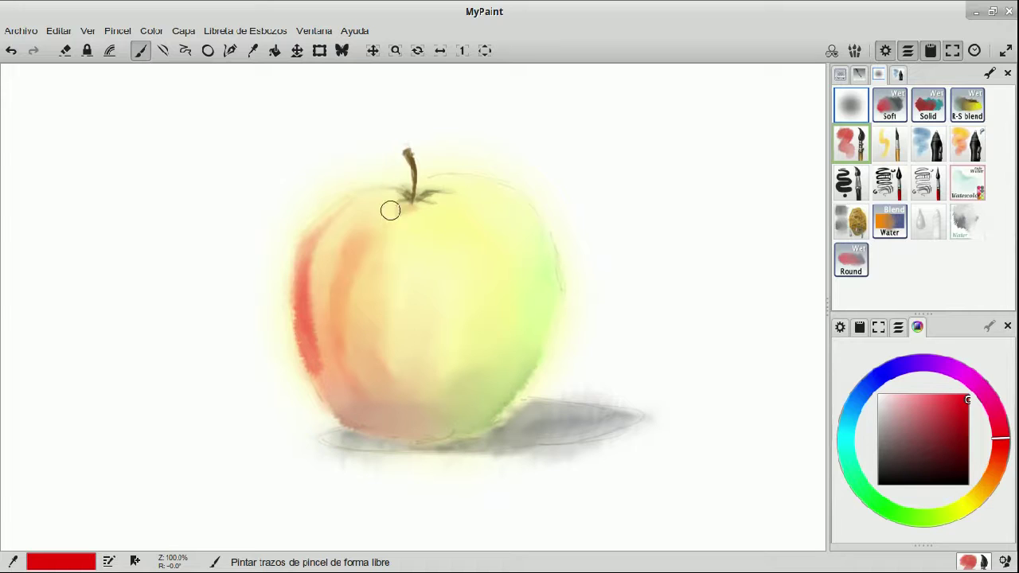
mouse_move(400, 200)
mouse_down()
mouse_move(348, 274)
mouse_move(356, 257)
mouse_move(359, 397)
mouse_move(350, 256)
mouse_move(361, 400)
mouse_up()
drag(349, 300, 371, 419)
drag(343, 322, 404, 403)
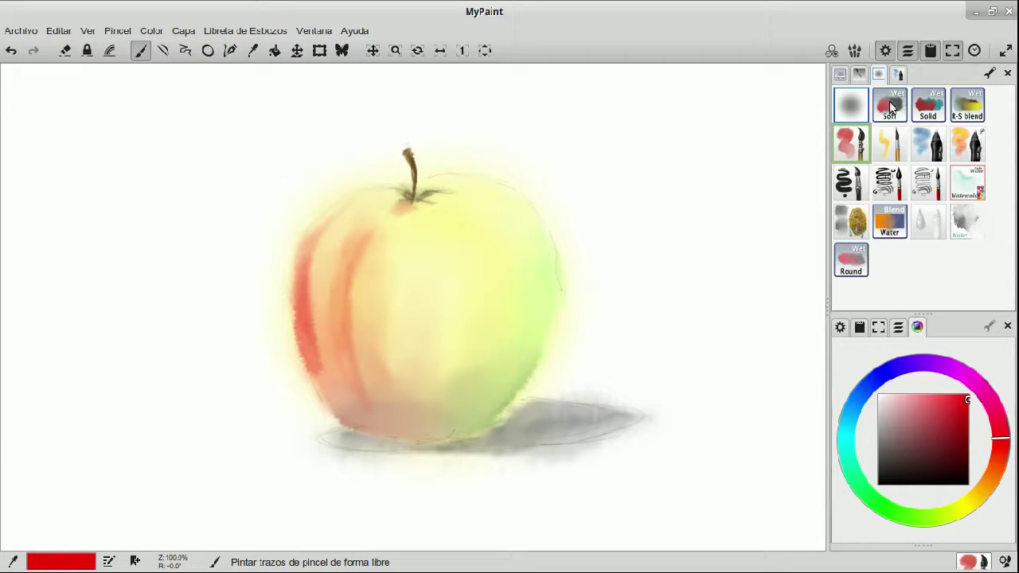
Glaze the apple's lower left in bright red with the Wet Soft brush, and shade its base in muted dark red.
click(892, 106)
mouse_move(398, 372)
mouse_down()
mouse_move(359, 305)
mouse_move(383, 395)
mouse_move(389, 269)
mouse_move(380, 250)
mouse_move(370, 319)
mouse_move(376, 311)
mouse_move(348, 380)
mouse_move(335, 326)
mouse_move(353, 415)
mouse_move(340, 398)
mouse_move(363, 410)
mouse_move(328, 358)
mouse_move(373, 417)
mouse_move(319, 353)
mouse_move(344, 388)
mouse_move(333, 380)
mouse_move(422, 422)
mouse_move(363, 406)
mouse_up()
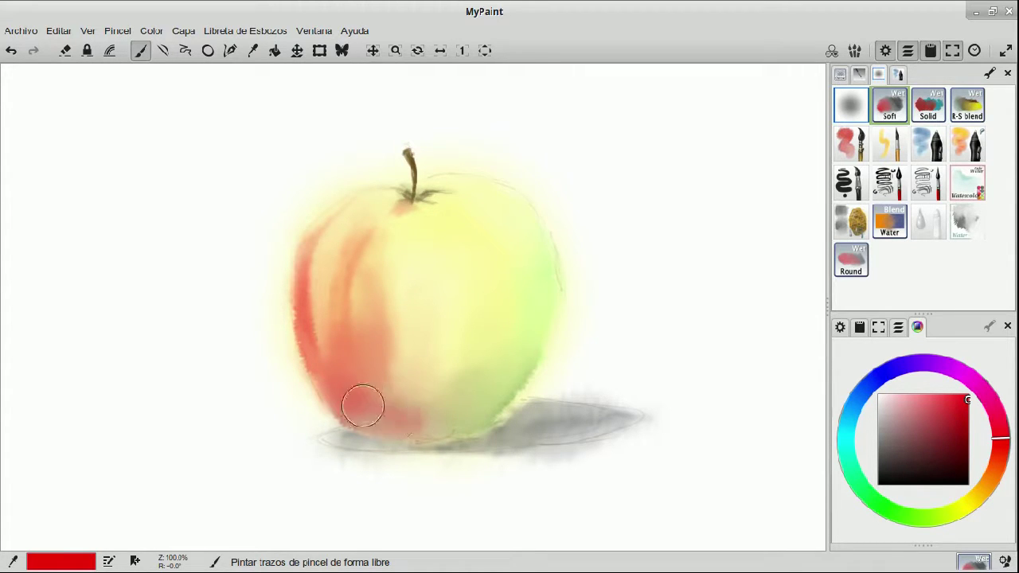
click(926, 430)
mouse_move(439, 438)
mouse_down()
mouse_move(362, 400)
mouse_move(418, 421)
mouse_move(357, 410)
mouse_move(382, 408)
mouse_move(398, 427)
mouse_move(437, 410)
mouse_move(394, 422)
mouse_move(440, 414)
mouse_move(394, 426)
mouse_move(435, 429)
mouse_move(411, 414)
mouse_move(432, 432)
mouse_move(401, 414)
mouse_move(455, 409)
mouse_move(410, 418)
mouse_move(353, 411)
mouse_move(380, 387)
mouse_up()
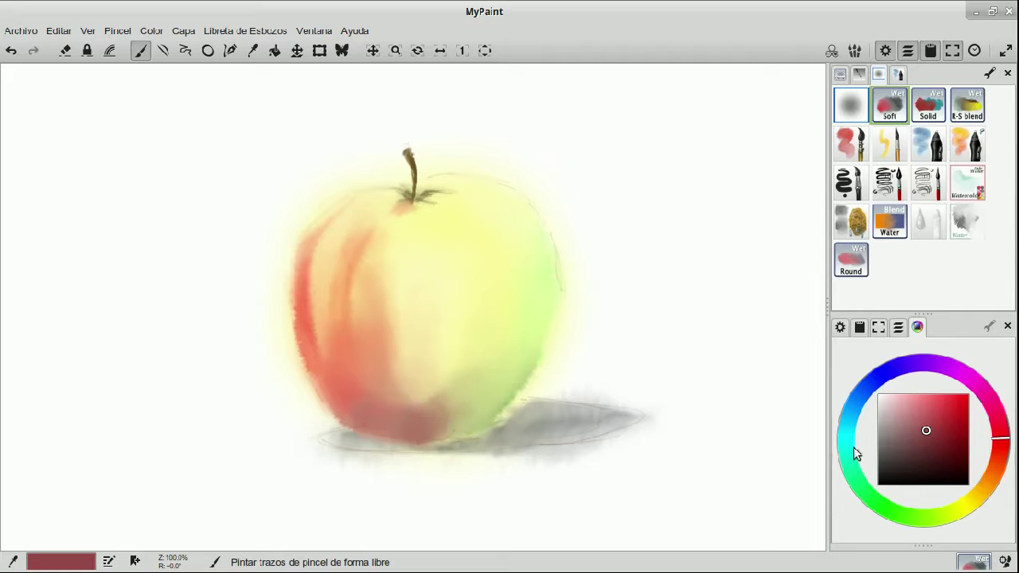
Glaze the apple's right side and lower right curve in medium green.
drag(853, 447, 883, 495)
mouse_move(536, 326)
mouse_down()
mouse_move(527, 226)
mouse_move(544, 284)
mouse_move(529, 348)
mouse_move(513, 319)
mouse_move(508, 369)
mouse_move(522, 306)
mouse_move(500, 255)
mouse_move(495, 321)
mouse_move(473, 232)
mouse_move(474, 347)
mouse_move(476, 332)
mouse_move(465, 279)
mouse_move(466, 354)
mouse_move(488, 270)
mouse_move(482, 352)
mouse_move(476, 320)
mouse_move(485, 365)
mouse_move(527, 333)
mouse_move(519, 321)
mouse_move(511, 375)
mouse_move(493, 394)
mouse_move(526, 321)
mouse_move(489, 385)
mouse_move(516, 348)
mouse_move(504, 403)
mouse_move(528, 343)
mouse_move(462, 414)
mouse_move(508, 383)
mouse_move(424, 414)
mouse_move(493, 384)
mouse_move(501, 344)
mouse_move(466, 393)
mouse_move(498, 359)
mouse_move(534, 279)
mouse_move(524, 219)
mouse_move(496, 187)
mouse_move(527, 212)
mouse_move(539, 277)
mouse_move(470, 207)
mouse_move(526, 296)
mouse_move(504, 201)
mouse_move(536, 264)
mouse_up()
drag(485, 388, 468, 417)
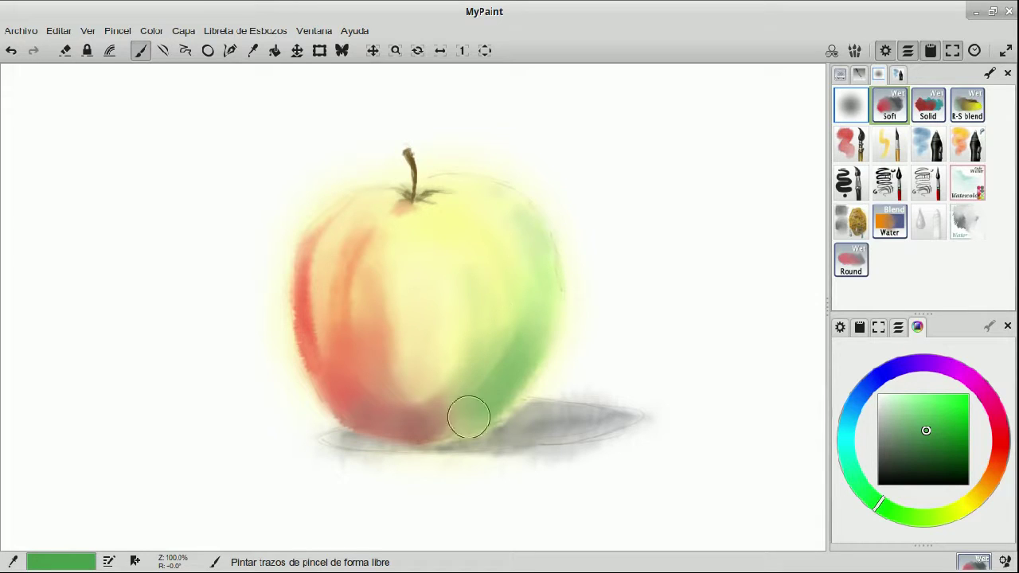
Glaze bright yellow over the apple's red streaks, its centre and the inner part of the green side.
click(958, 511)
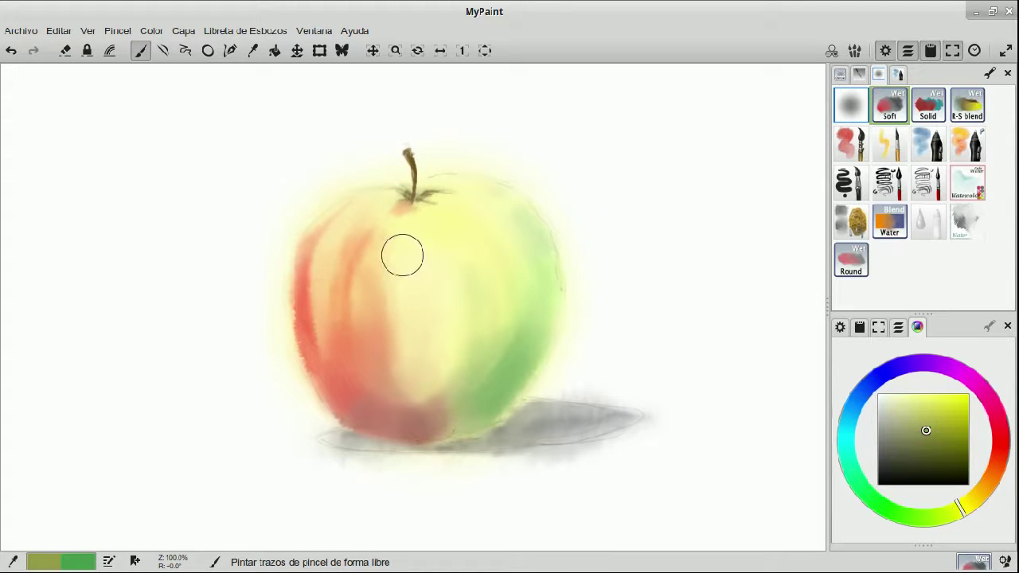
mouse_move(405, 255)
mouse_down()
mouse_move(398, 345)
mouse_move(396, 265)
mouse_move(391, 350)
mouse_up()
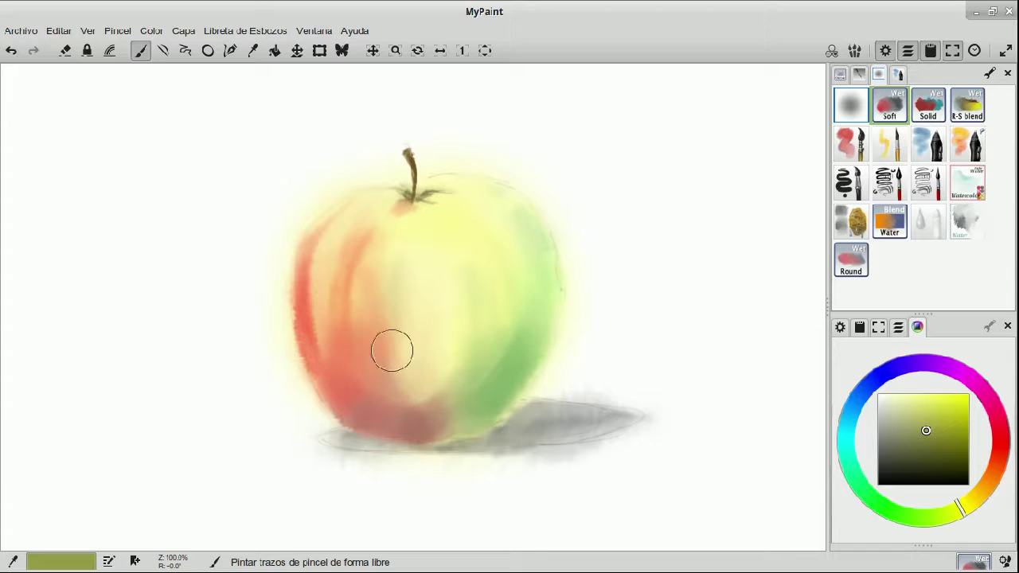
key(ctrl+z)
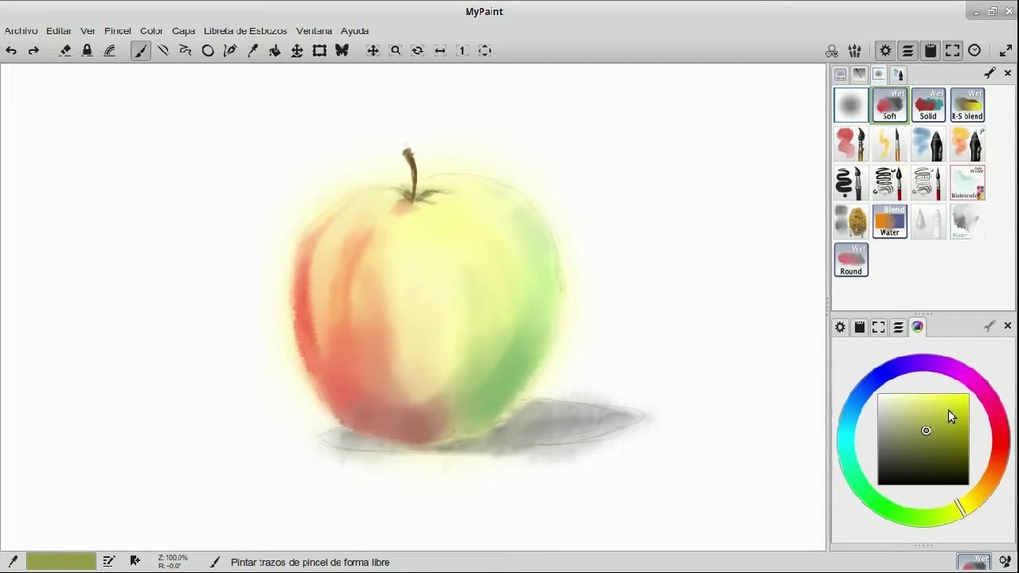
drag(952, 415, 967, 396)
mouse_move(409, 314)
mouse_down()
mouse_move(413, 256)
mouse_move(412, 341)
mouse_move(405, 226)
mouse_move(419, 368)
mouse_move(416, 267)
mouse_move(424, 305)
mouse_move(406, 226)
mouse_move(426, 215)
mouse_move(436, 256)
mouse_move(417, 300)
mouse_move(375, 274)
mouse_move(339, 220)
mouse_move(359, 213)
mouse_move(332, 272)
mouse_move(363, 203)
mouse_move(343, 353)
mouse_move(352, 289)
mouse_move(351, 372)
mouse_move(316, 258)
mouse_move(362, 374)
mouse_move(405, 278)
mouse_move(408, 370)
mouse_move(450, 344)
mouse_up()
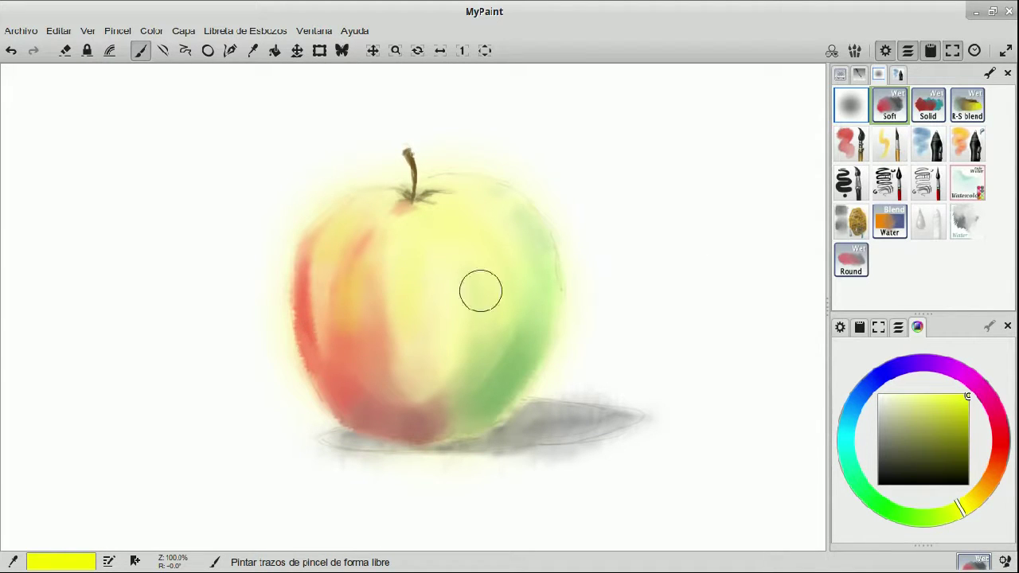
mouse_move(439, 282)
mouse_down()
mouse_move(448, 351)
mouse_move(452, 321)
mouse_move(444, 398)
mouse_move(484, 338)
mouse_move(484, 371)
mouse_move(478, 340)
mouse_move(459, 403)
mouse_move(483, 335)
mouse_move(461, 414)
mouse_move(498, 343)
mouse_move(473, 409)
mouse_move(493, 375)
mouse_move(504, 303)
mouse_move(489, 369)
mouse_move(484, 201)
mouse_move(518, 207)
mouse_move(482, 193)
mouse_move(507, 228)
mouse_move(499, 364)
mouse_move(464, 415)
mouse_move(474, 413)
mouse_move(355, 413)
mouse_move(354, 391)
mouse_move(511, 401)
mouse_move(516, 357)
mouse_move(507, 383)
mouse_move(526, 363)
mouse_up()
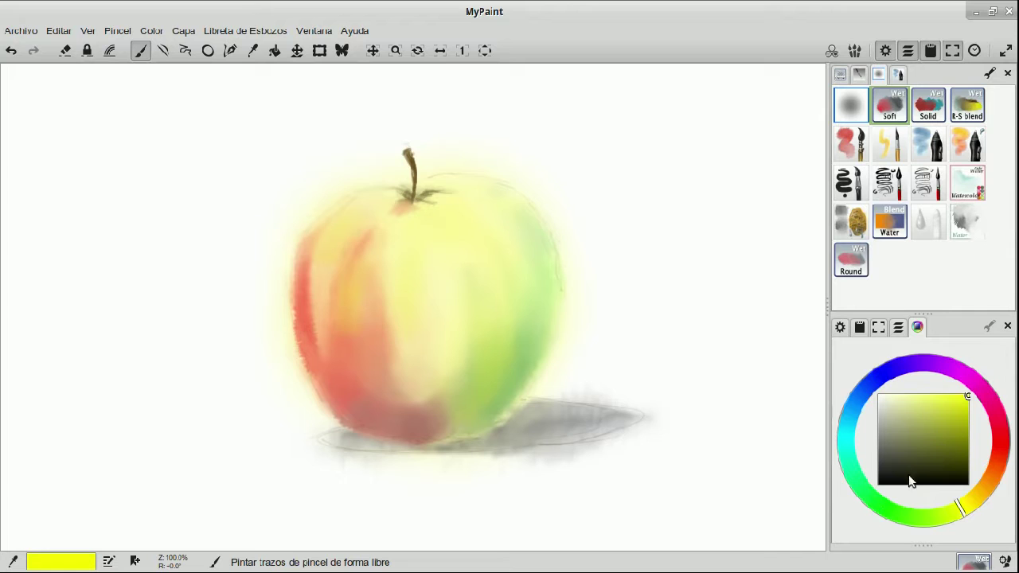
Deepen the apple's right edge with darker green strokes, extending the colour towards the upper right.
click(887, 511)
click(953, 440)
mouse_move(539, 345)
mouse_down()
mouse_move(524, 385)
mouse_move(536, 335)
mouse_move(511, 400)
mouse_move(522, 368)
mouse_move(462, 422)
mouse_move(510, 375)
mouse_move(537, 293)
mouse_move(522, 350)
mouse_move(545, 298)
mouse_move(540, 258)
mouse_move(535, 319)
mouse_move(539, 253)
mouse_move(523, 307)
mouse_move(549, 326)
mouse_move(515, 225)
mouse_move(534, 302)
mouse_move(517, 259)
mouse_move(485, 230)
mouse_move(488, 219)
mouse_move(508, 248)
mouse_move(508, 220)
mouse_move(484, 197)
mouse_move(526, 233)
mouse_move(499, 219)
mouse_move(512, 280)
mouse_up()
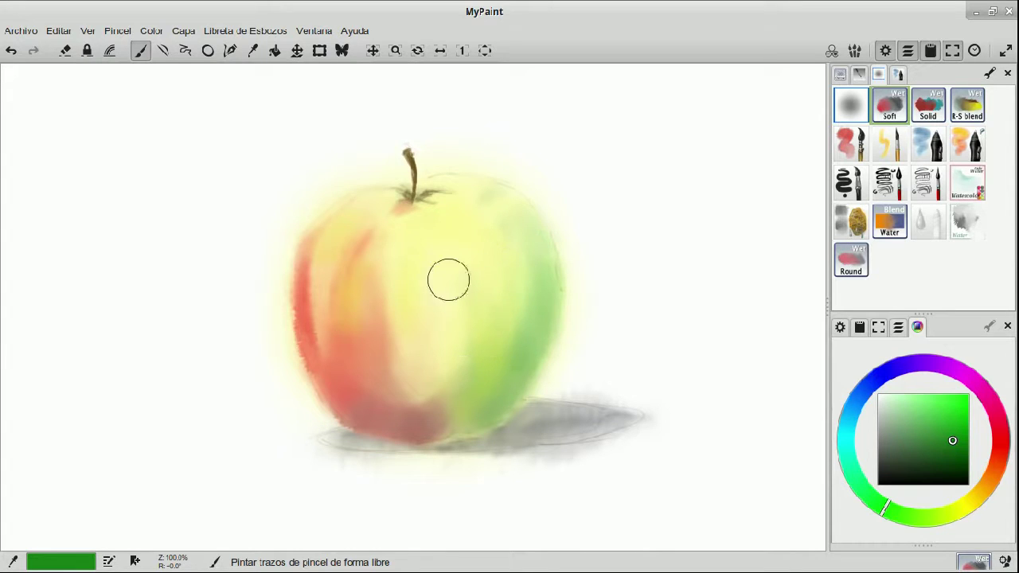
Paint yellow strokes below the stem and across the apple's upper right.
drag(949, 519, 965, 503)
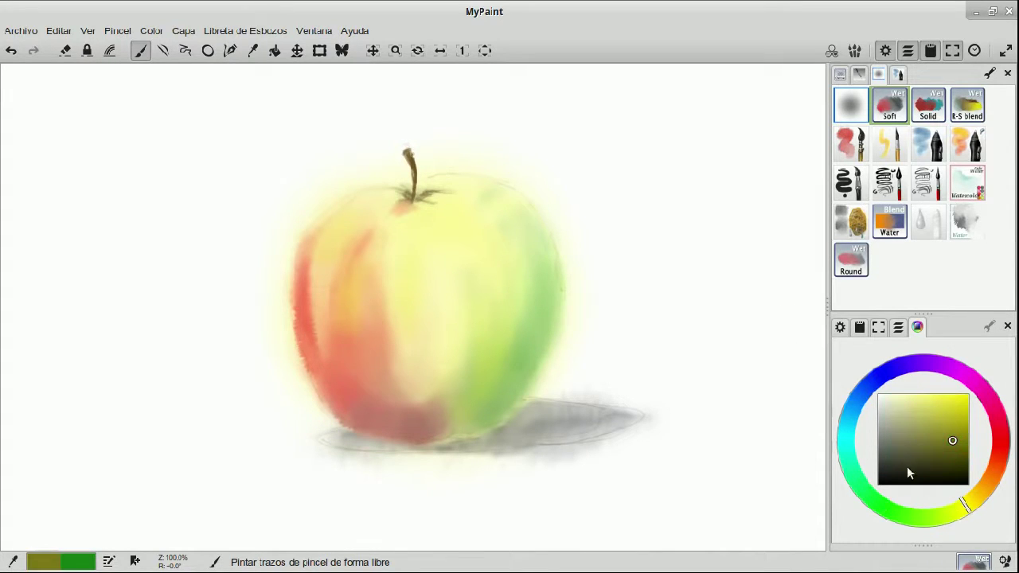
click(419, 216)
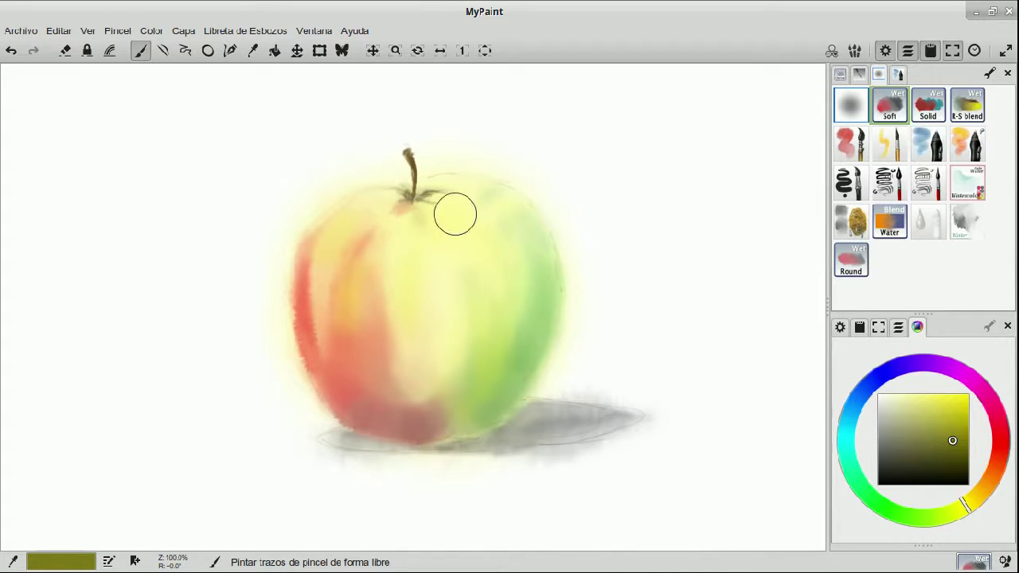
mouse_move(846, 425)
mouse_down()
mouse_move(917, 412)
mouse_move(973, 384)
mouse_move(962, 410)
mouse_move(978, 489)
mouse_move(969, 510)
mouse_up()
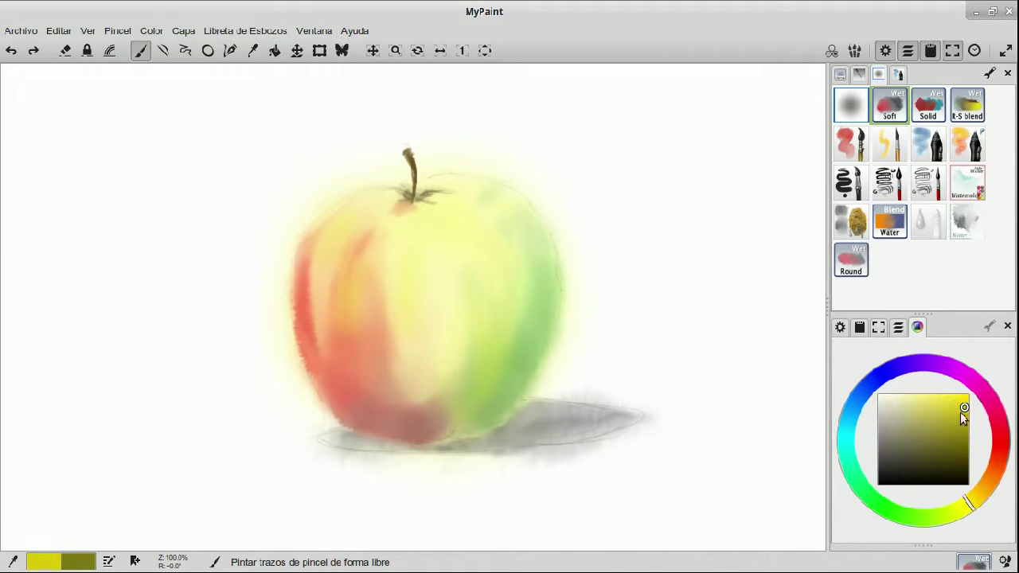
click(418, 221)
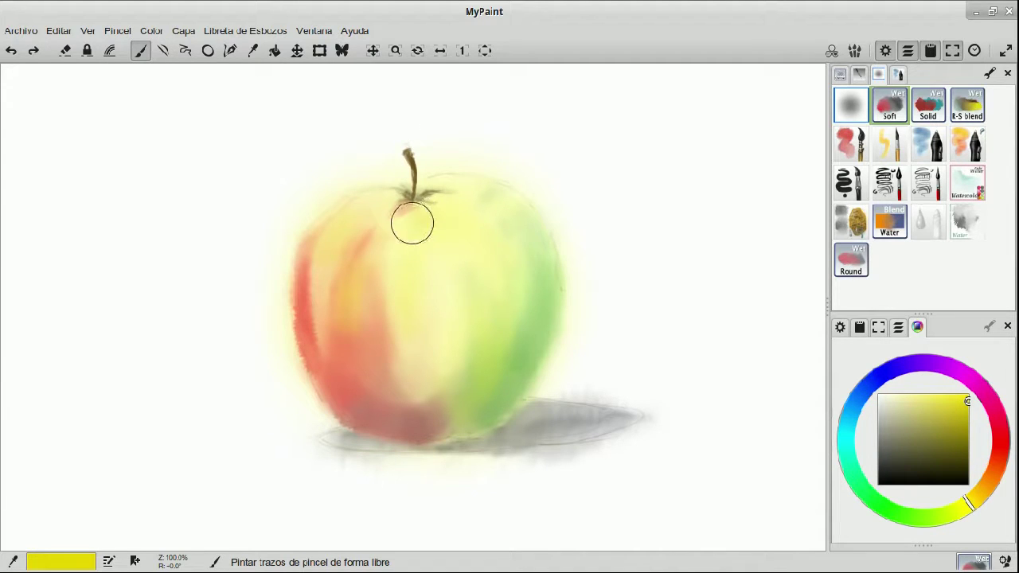
mouse_move(426, 234)
mouse_down()
mouse_move(412, 221)
mouse_move(453, 205)
mouse_move(457, 186)
mouse_move(475, 190)
mouse_up()
click(967, 229)
mouse_move(342, 294)
mouse_down()
mouse_move(359, 323)
mouse_move(360, 282)
mouse_up()
key(ctrl+z)
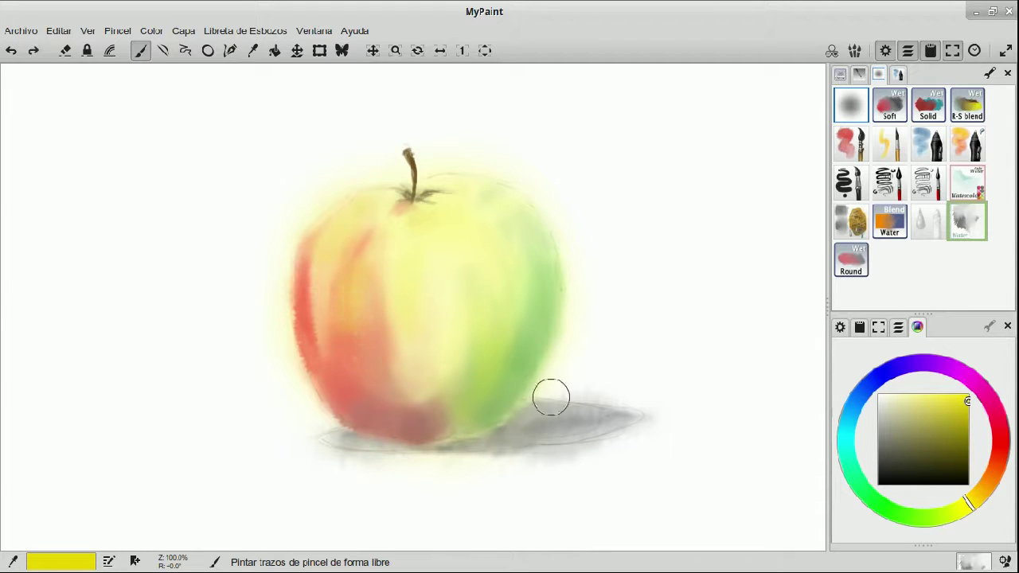
click(856, 265)
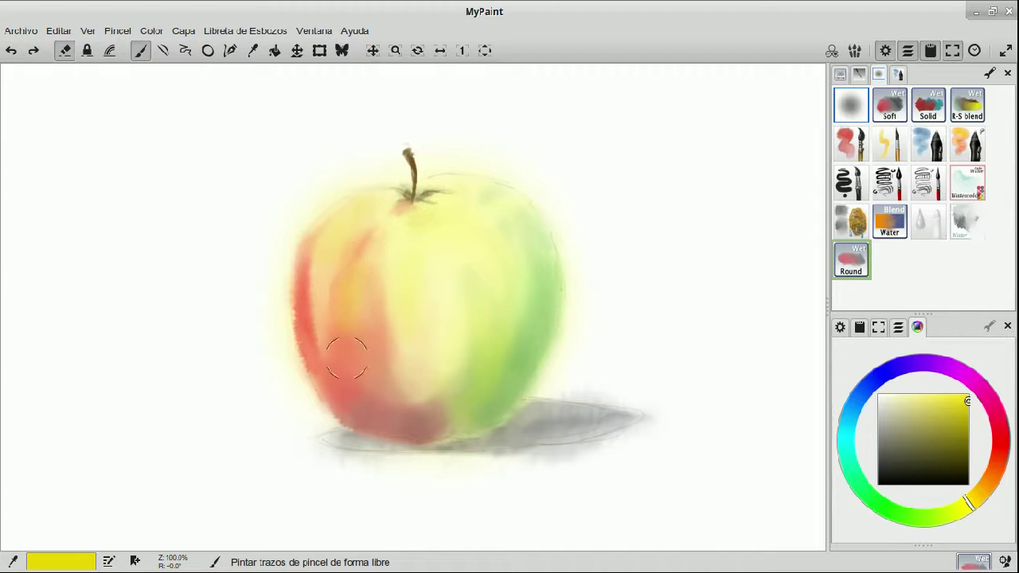
drag(326, 345, 337, 270)
drag(403, 382, 430, 404)
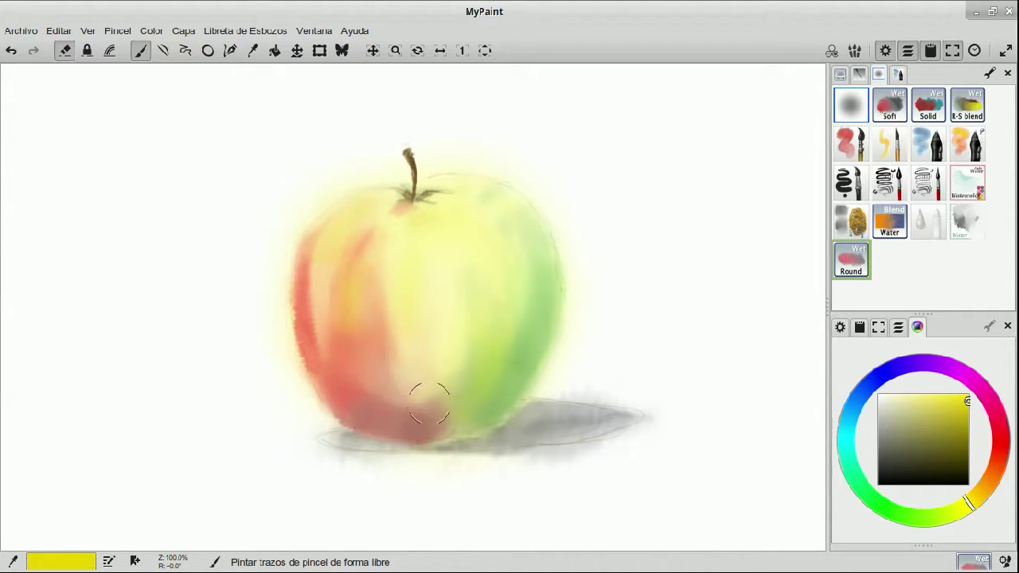
key(ctrl+z)
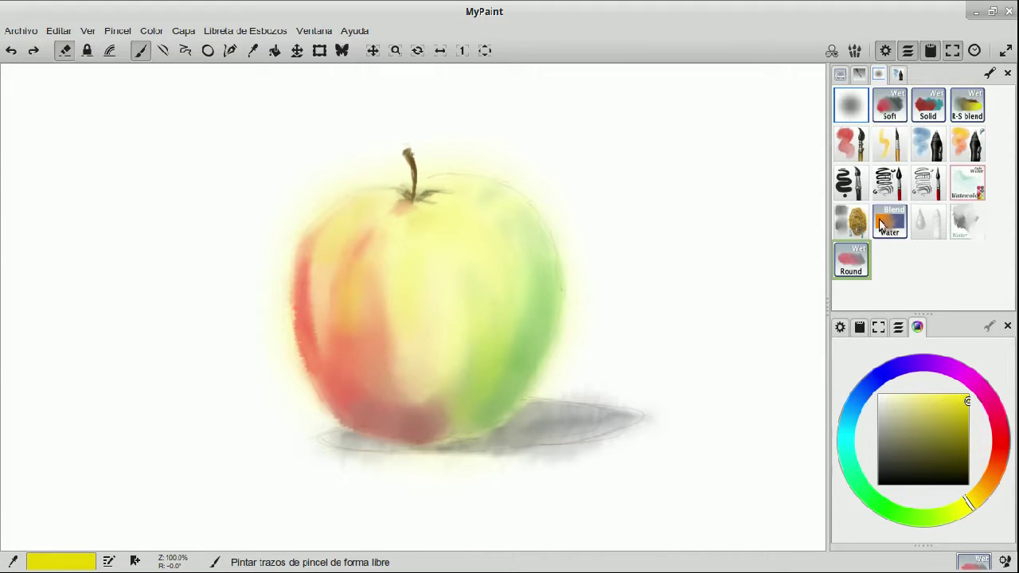
click(853, 224)
click(973, 188)
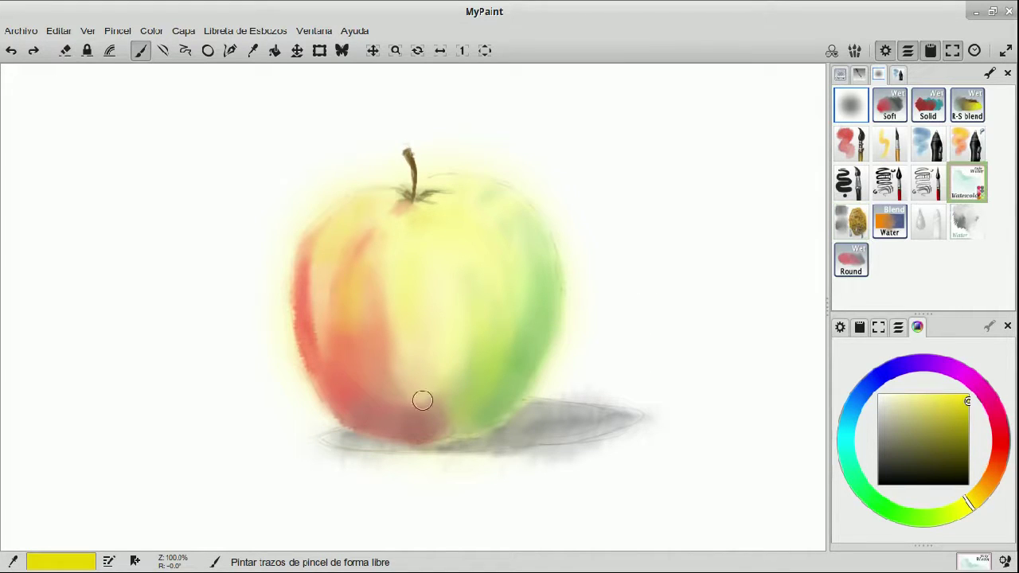
mouse_move(408, 404)
mouse_down()
mouse_move(445, 400)
mouse_move(428, 406)
mouse_move(450, 381)
mouse_move(427, 401)
mouse_move(405, 365)
mouse_move(517, 393)
mouse_move(451, 420)
mouse_move(453, 407)
mouse_move(424, 403)
mouse_move(435, 392)
mouse_move(386, 405)
mouse_up()
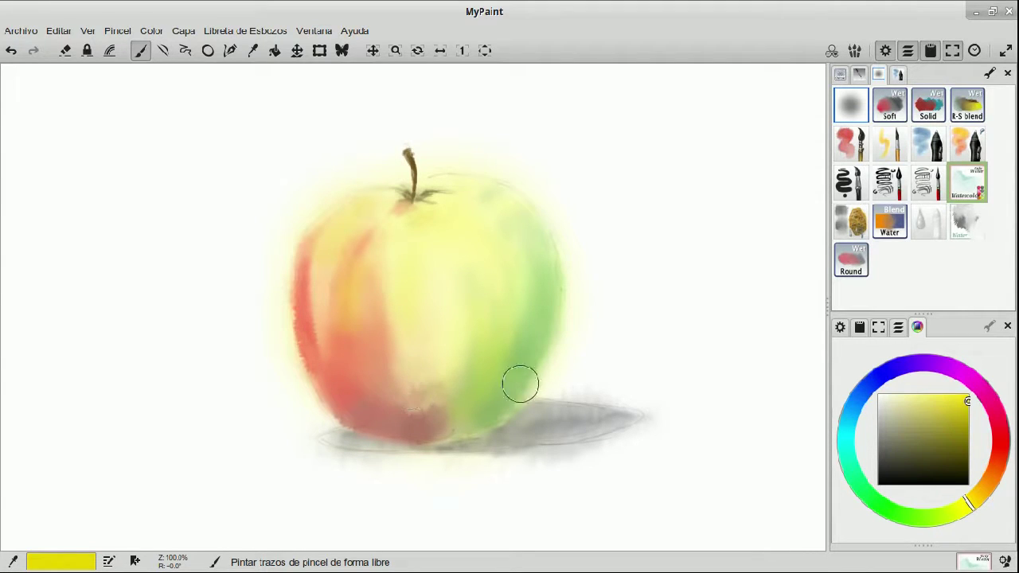
key(ctrl+z)
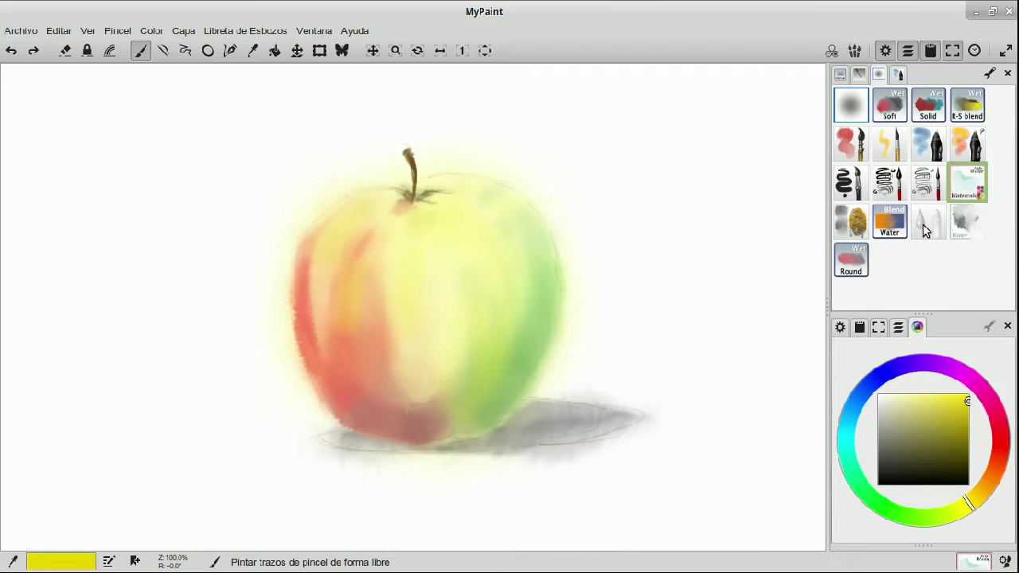
Soften the apple's lower centre and upper part with the sponge brush, working in golden yellow beneath the stem.
click(857, 228)
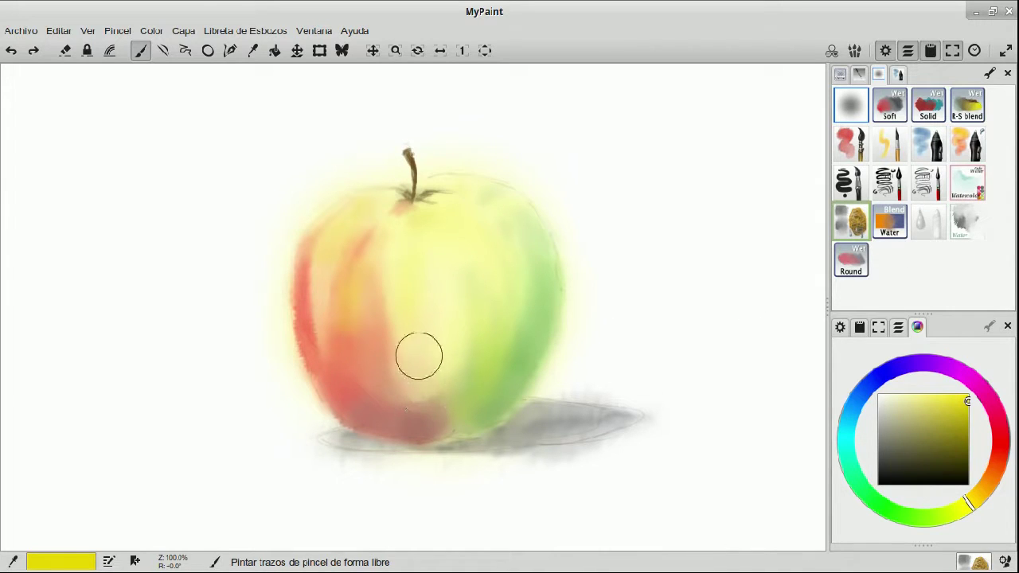
mouse_move(413, 397)
mouse_down()
mouse_move(447, 374)
mouse_move(462, 333)
mouse_move(399, 416)
mouse_move(404, 294)
mouse_move(389, 289)
mouse_move(387, 305)
mouse_move(385, 271)
mouse_move(352, 343)
mouse_move(347, 300)
mouse_move(320, 275)
mouse_move(316, 301)
mouse_move(321, 251)
mouse_move(316, 336)
mouse_move(317, 283)
mouse_move(336, 276)
mouse_move(319, 360)
mouse_move(398, 253)
mouse_move(408, 397)
mouse_move(404, 329)
mouse_move(387, 361)
mouse_move(394, 337)
mouse_move(447, 377)
mouse_move(466, 378)
mouse_move(436, 415)
mouse_move(466, 374)
mouse_move(463, 349)
mouse_move(476, 356)
mouse_move(463, 318)
mouse_move(479, 361)
mouse_move(466, 306)
mouse_move(456, 388)
mouse_move(474, 349)
mouse_move(460, 264)
mouse_move(446, 256)
mouse_move(449, 355)
mouse_move(508, 324)
mouse_move(468, 273)
mouse_move(466, 370)
mouse_move(453, 364)
mouse_move(517, 242)
mouse_move(519, 216)
mouse_move(497, 199)
mouse_up()
click(972, 500)
mouse_move(398, 234)
mouse_down()
mouse_move(385, 238)
mouse_move(406, 253)
mouse_up()
click(889, 147)
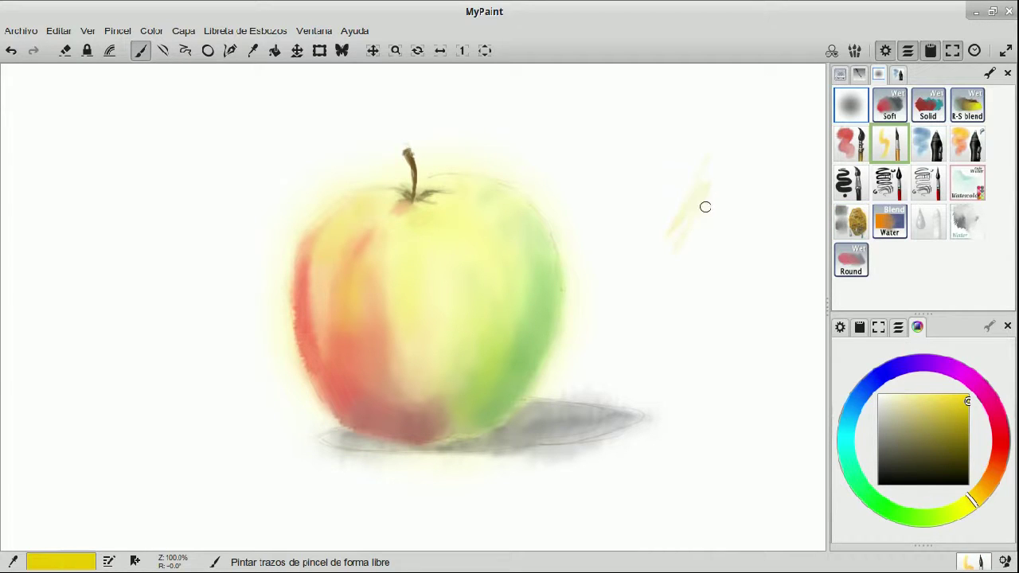
drag(949, 407, 968, 395)
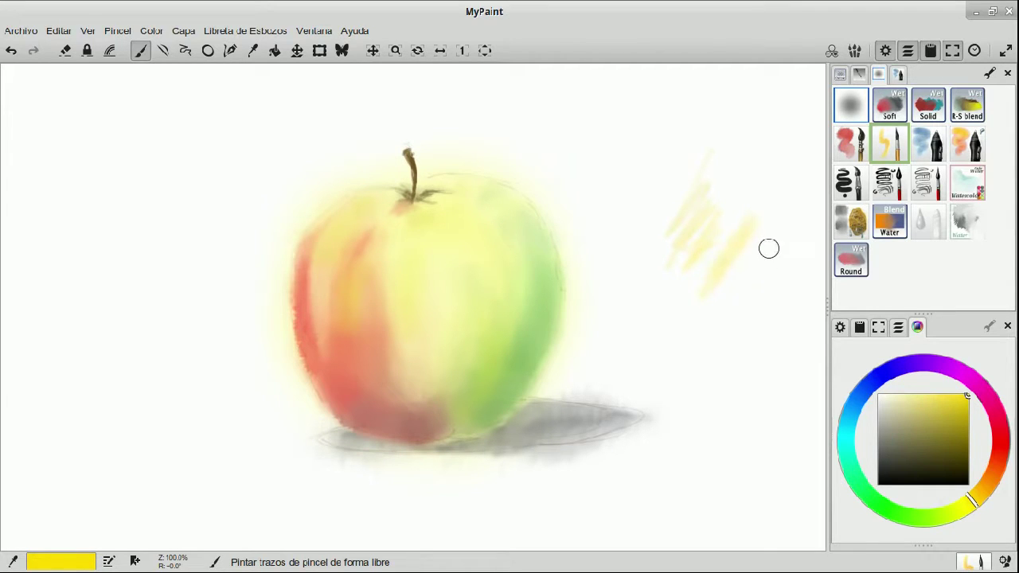
key(ctrl+z)
key(ctrl+z)
key(ctrl+z)
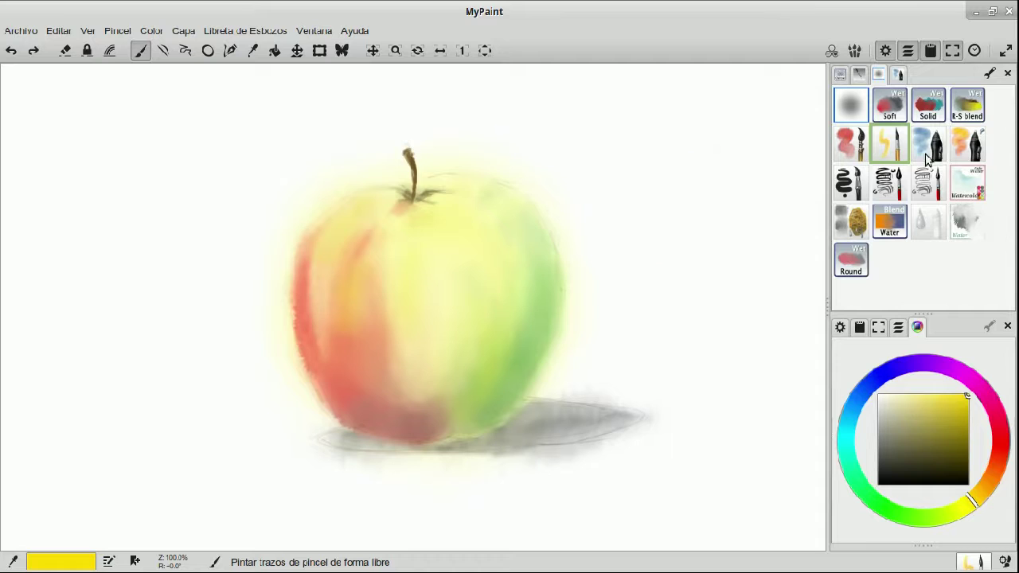
Add fine bright yellow streaks over the apple's red side and centre, and paint a pale yellow swatch to its right.
click(921, 168)
click(979, 147)
mouse_move(735, 198)
mouse_down()
mouse_move(712, 230)
mouse_move(721, 293)
mouse_up()
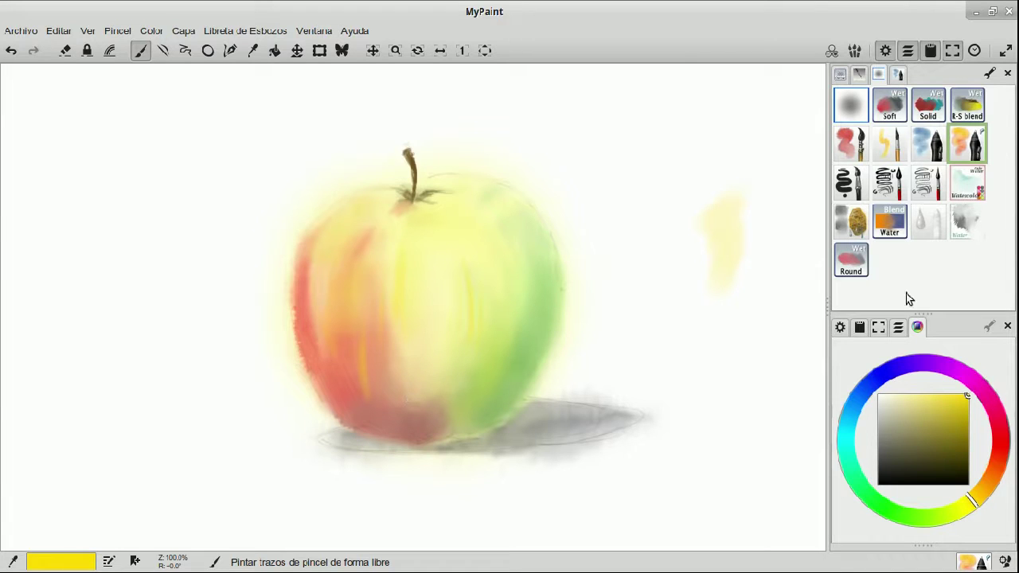
Glaze the apple's green right side with a darker, muted yellow using the wet brushes.
click(927, 147)
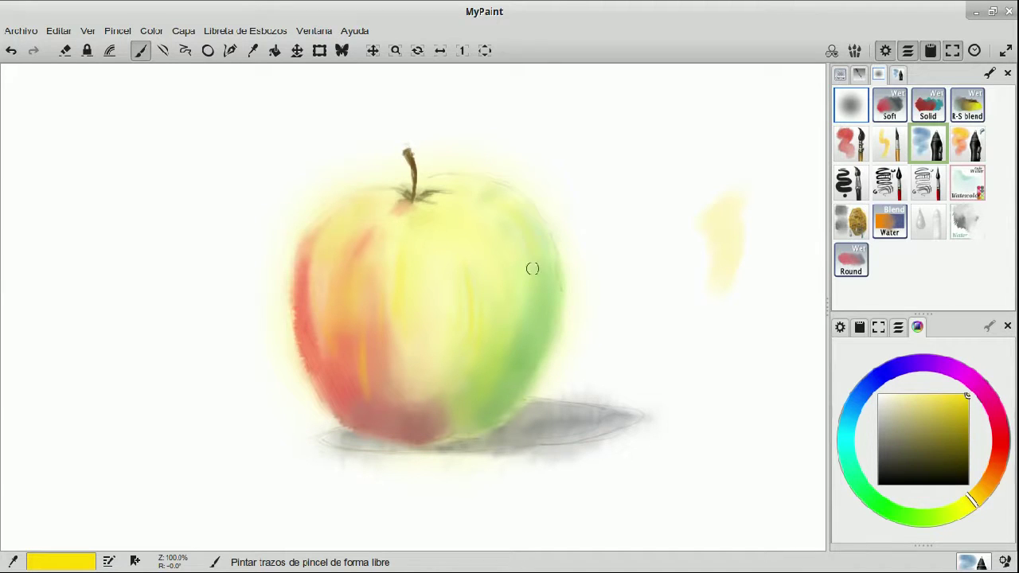
click(958, 414)
click(850, 143)
drag(544, 265, 547, 300)
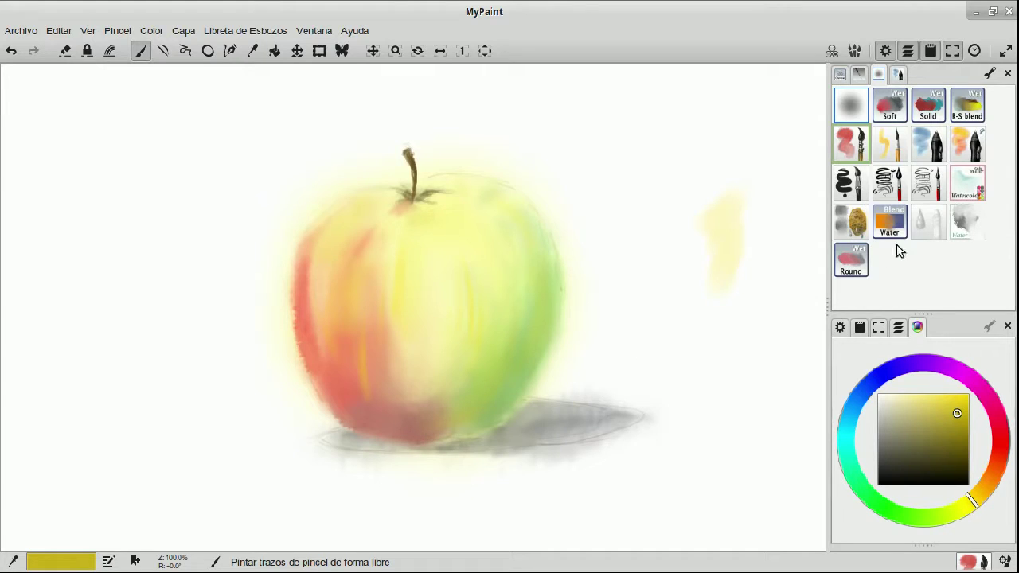
Smooth the colours on the apple's lower right and base with the Water blend brush, and switch the colour to red.
click(889, 227)
drag(492, 394, 468, 417)
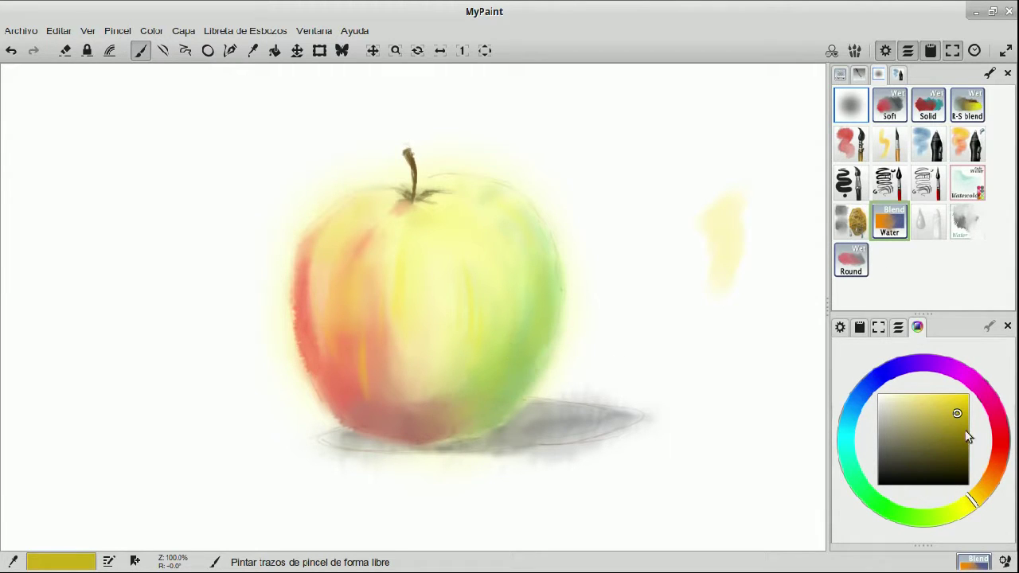
click(1001, 451)
drag(501, 372, 514, 370)
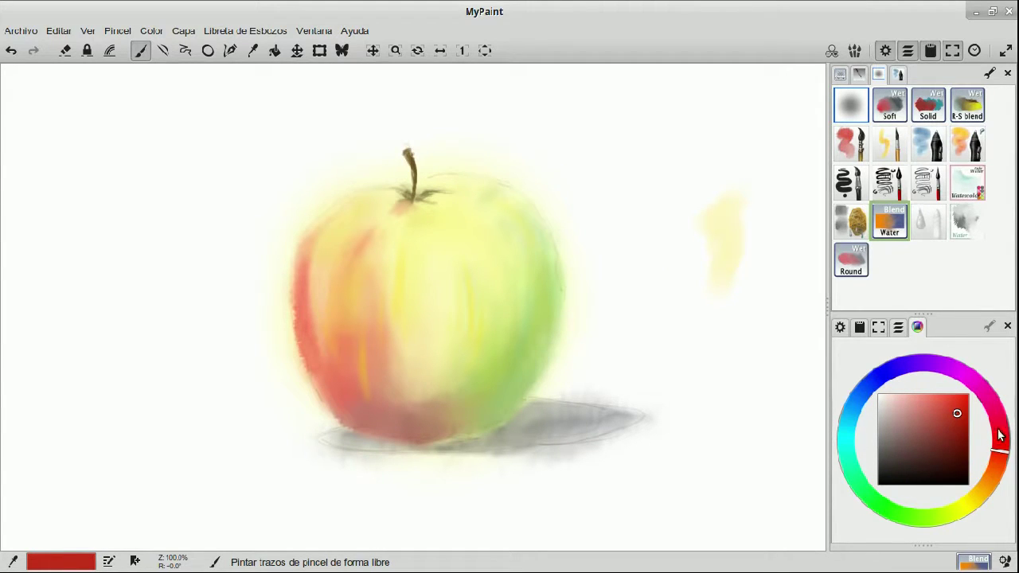
Glaze red on the apple's lower right edge, add thin red streaks down its left side and soften them with the sponge brush.
click(845, 149)
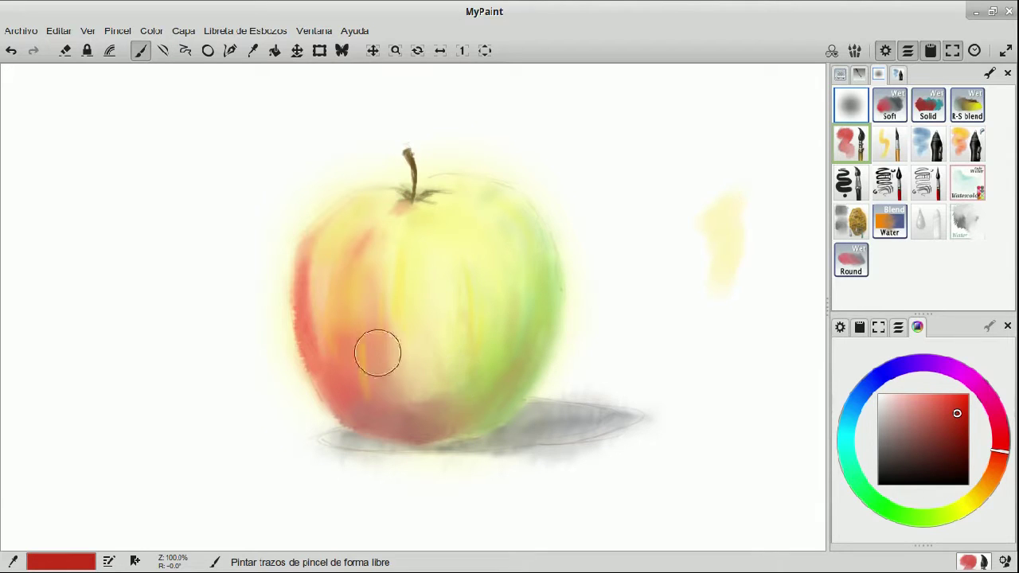
click(890, 143)
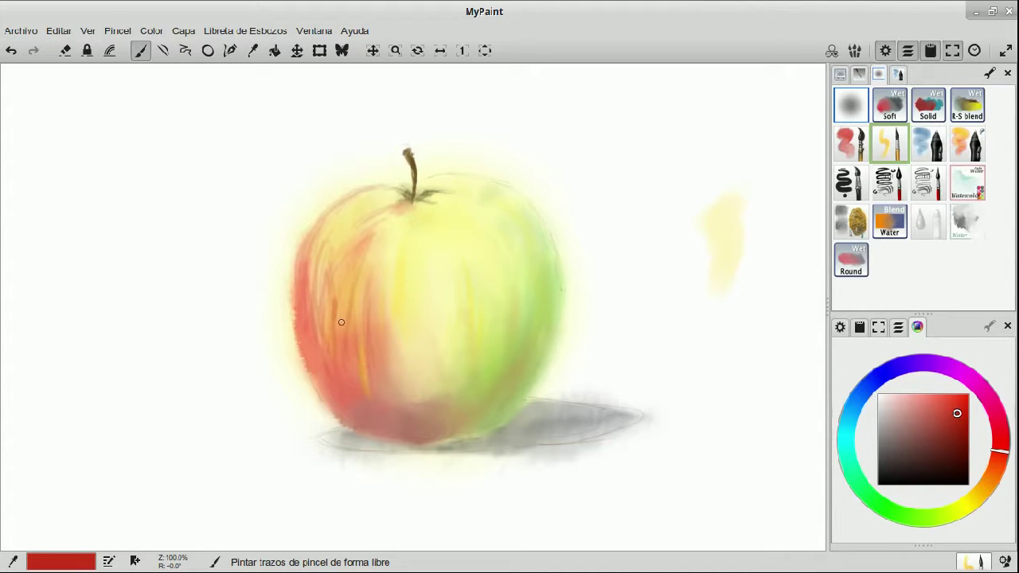
click(842, 231)
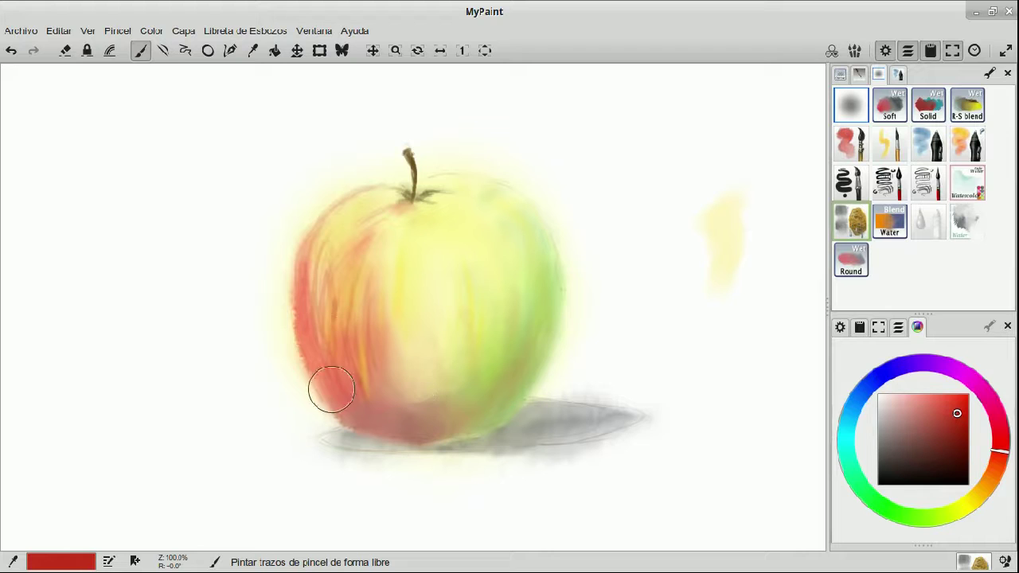
mouse_move(367, 331)
mouse_down()
mouse_move(339, 316)
mouse_move(335, 375)
mouse_move(361, 405)
mouse_move(342, 366)
mouse_move(403, 345)
mouse_move(384, 368)
mouse_move(379, 339)
mouse_move(365, 363)
mouse_move(374, 323)
mouse_move(368, 313)
mouse_move(369, 350)
mouse_move(363, 269)
mouse_move(346, 277)
mouse_move(362, 330)
mouse_move(373, 269)
mouse_move(351, 323)
mouse_move(332, 274)
mouse_move(342, 321)
mouse_up()
Soften the hollow beneath the apple's stem with the sponge brush, brightening the working colour to vivid yellow.
drag(969, 482, 973, 510)
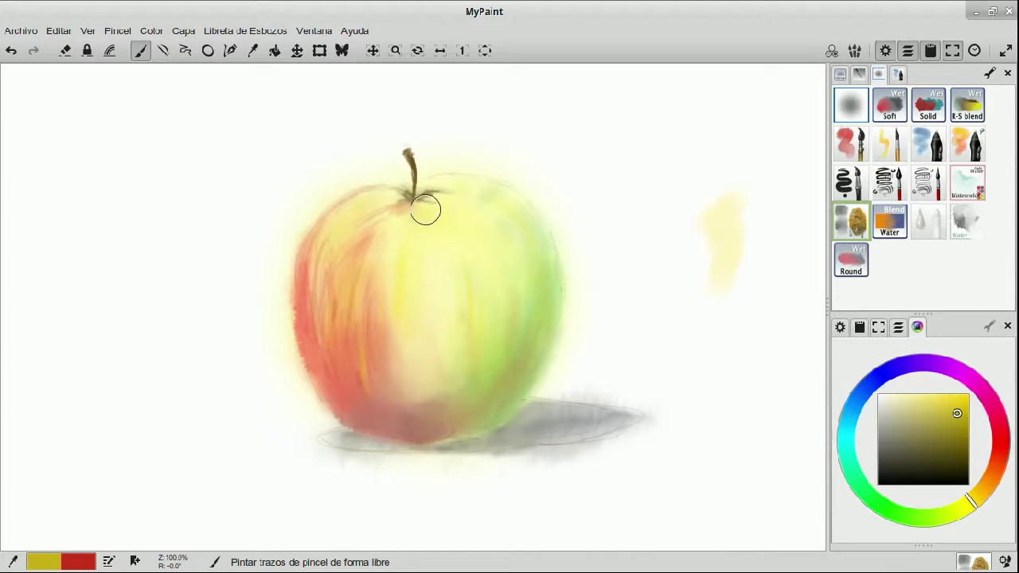
click(415, 213)
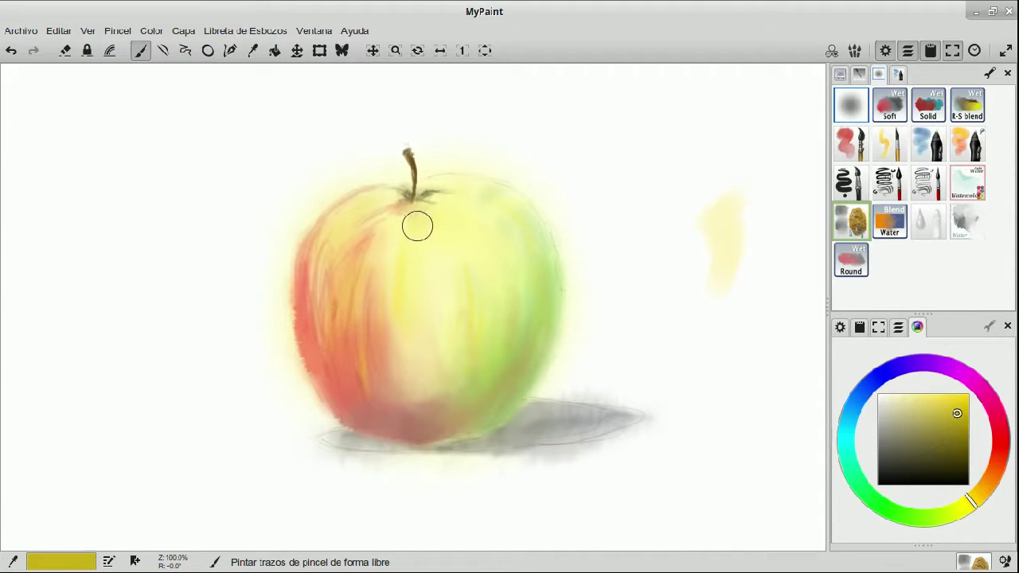
drag(936, 423, 966, 398)
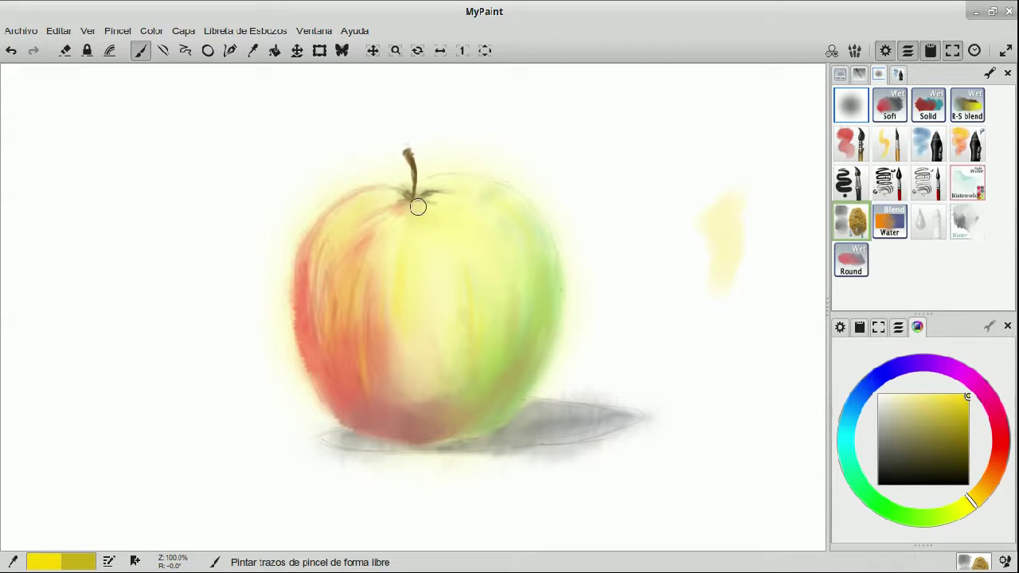
drag(427, 208, 419, 206)
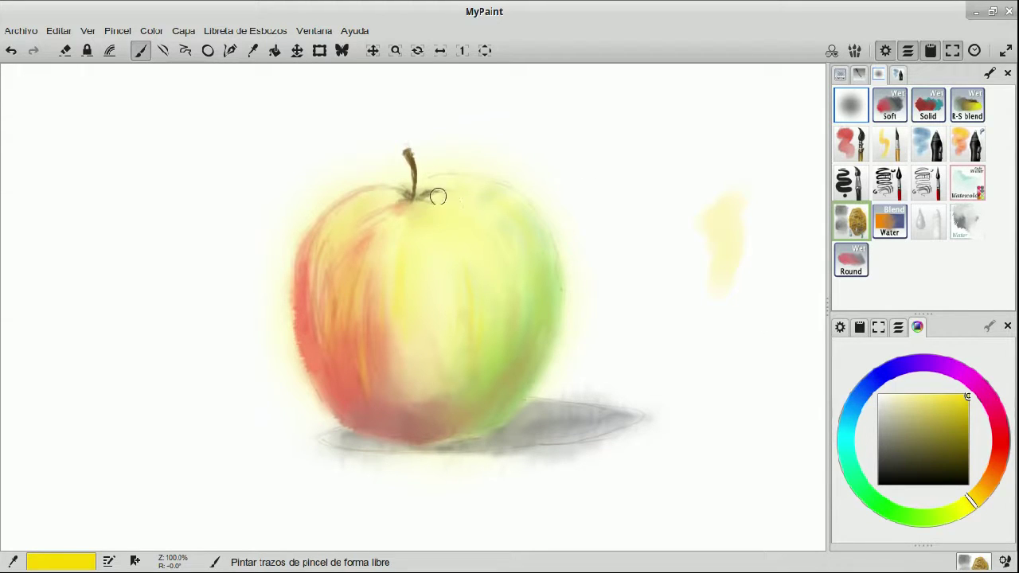
Paint bright yellow strokes along the apple's upper right contour and smooth them with the Water blend brush.
click(848, 148)
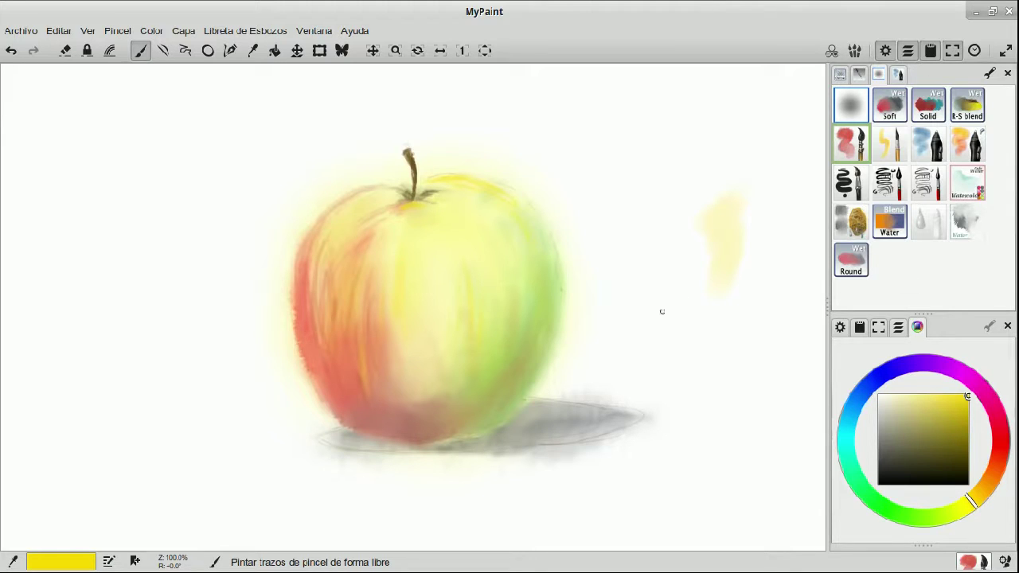
click(893, 228)
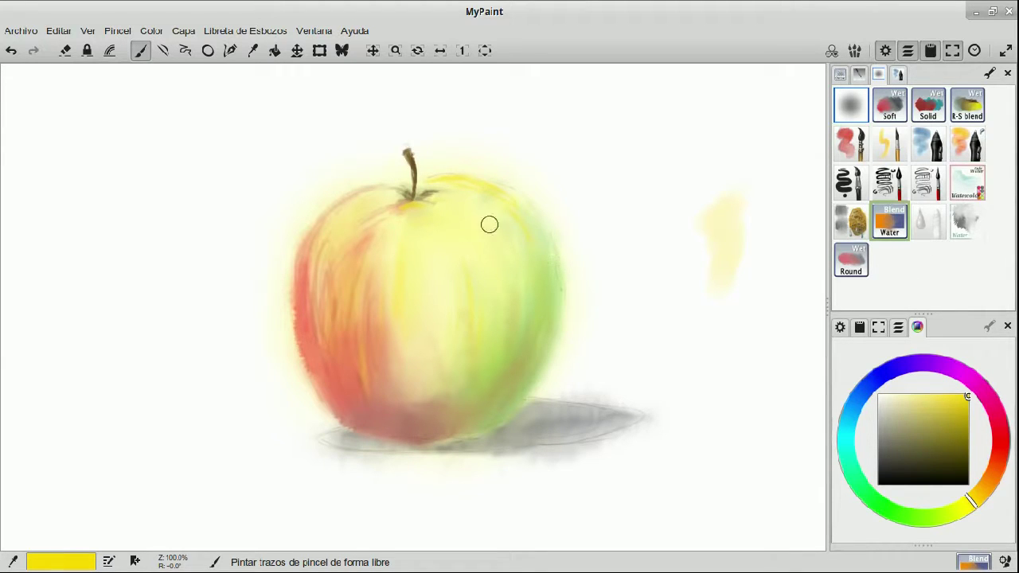
mouse_move(444, 187)
mouse_down()
mouse_move(515, 199)
mouse_move(466, 180)
mouse_move(524, 243)
mouse_up()
Set the colour to pure red and blend the streaks on the apple's left side with the Water brush.
click(1000, 445)
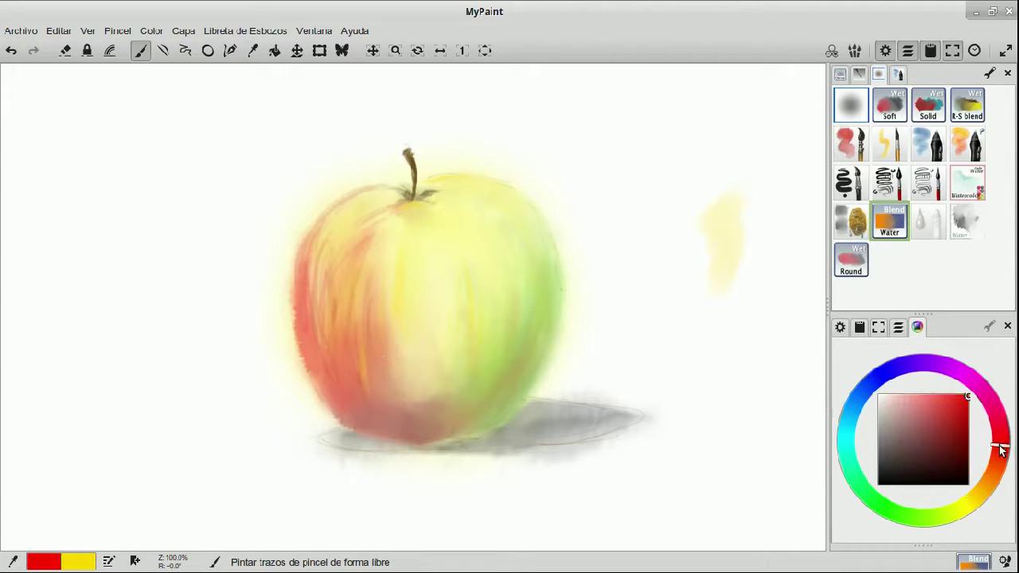
click(1007, 439)
drag(350, 257, 343, 294)
drag(351, 329, 346, 332)
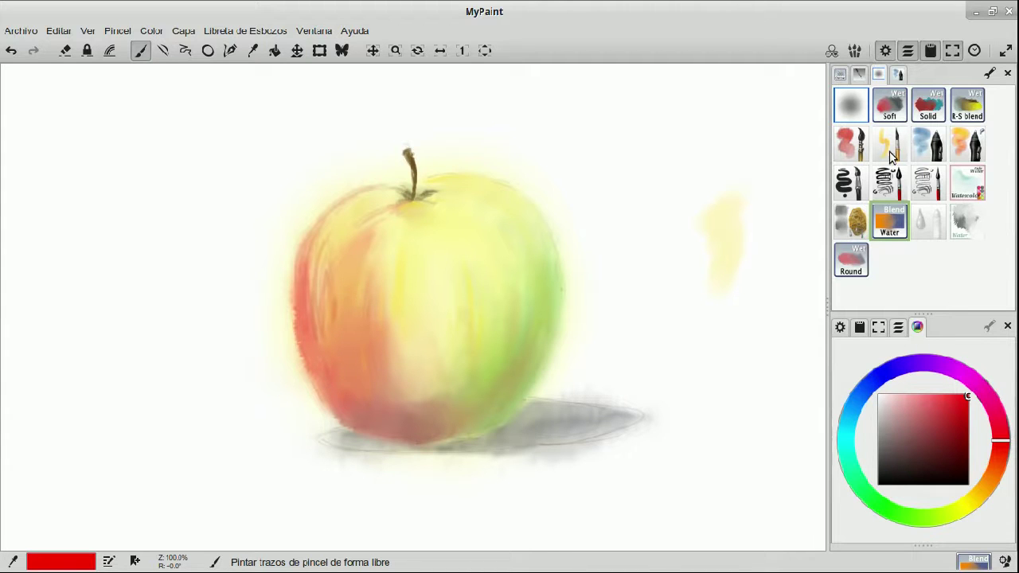
Paint vivid red vertical strokes over the middle of the apple's left side with the black-stroke wet brush.
click(849, 186)
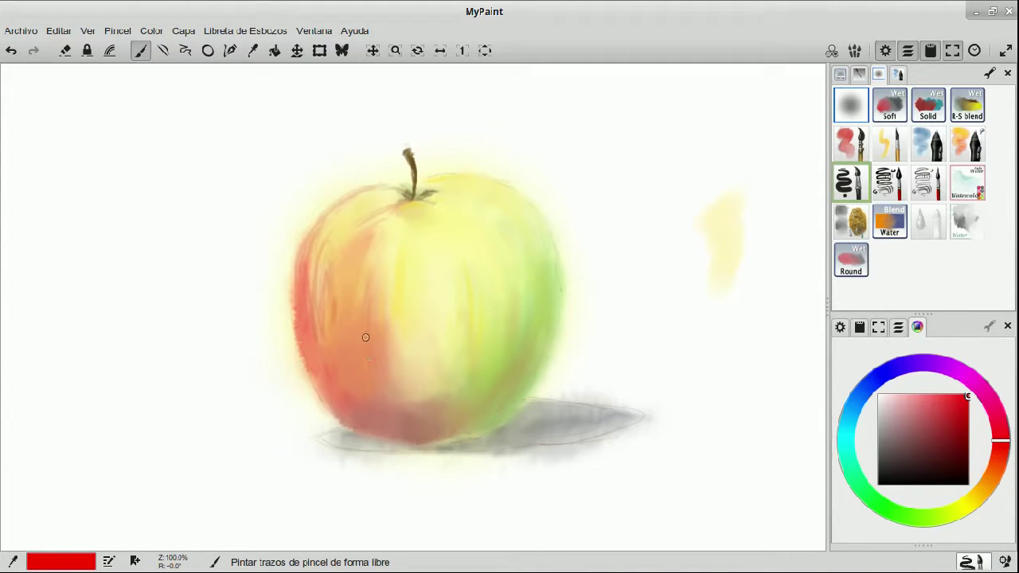
drag(368, 358, 357, 315)
key(ctrl+z)
mouse_move(355, 316)
mouse_down()
mouse_move(364, 364)
mouse_move(353, 280)
mouse_move(351, 378)
mouse_move(366, 252)
mouse_move(346, 380)
mouse_move(344, 287)
mouse_move(347, 343)
mouse_move(353, 359)
mouse_move(354, 334)
mouse_move(375, 382)
mouse_move(333, 355)
mouse_up()
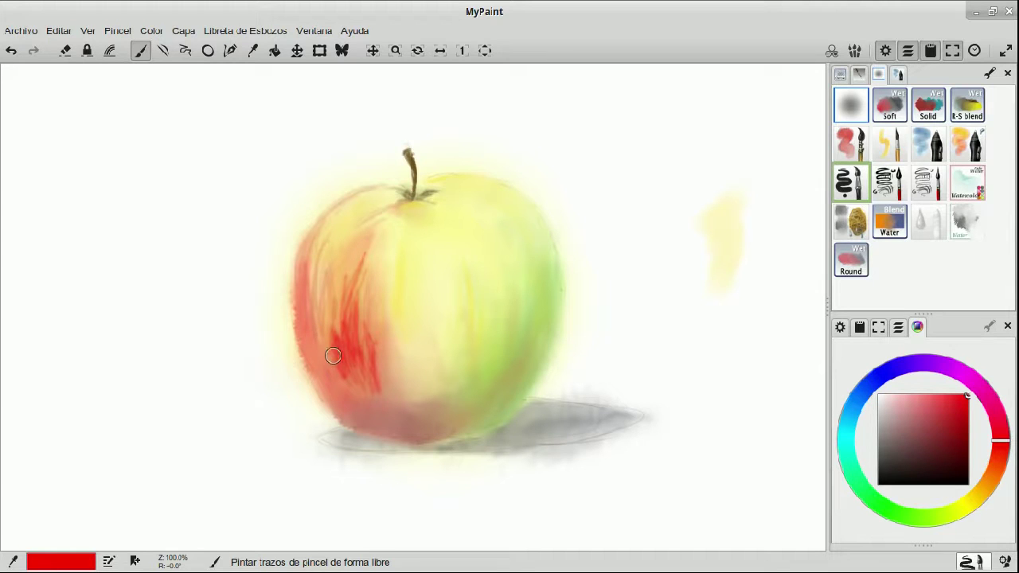
ctrl+click(331, 359)
drag(730, 246, 719, 293)
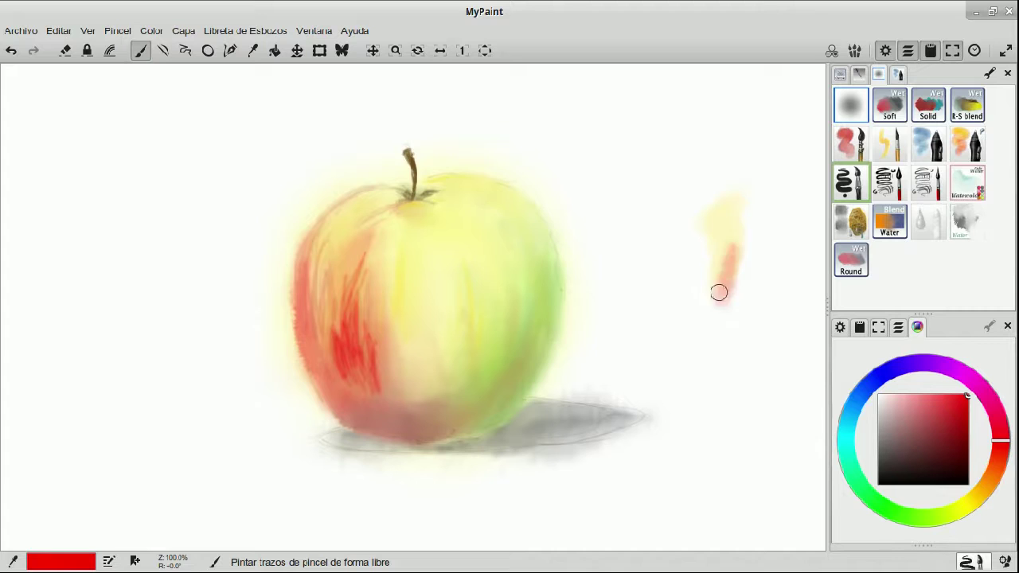
drag(683, 346, 719, 302)
mouse_move(685, 384)
mouse_down()
mouse_move(740, 324)
mouse_move(710, 371)
mouse_up()
drag(748, 339, 738, 385)
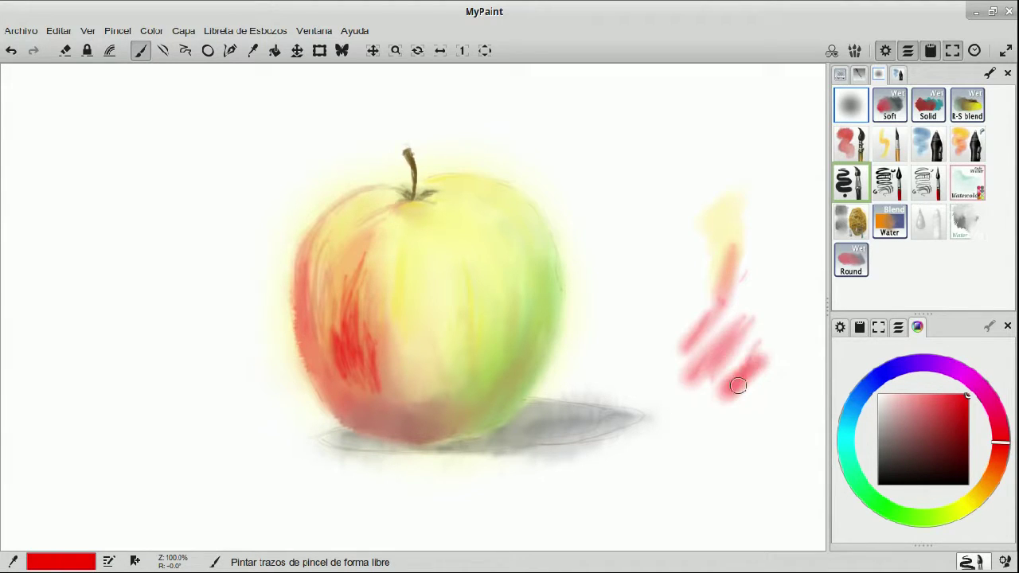
key(ctrl+z)
key(ctrl+z)
key(ctrl+z)
key(ctrl+z)
key(ctrl+z)
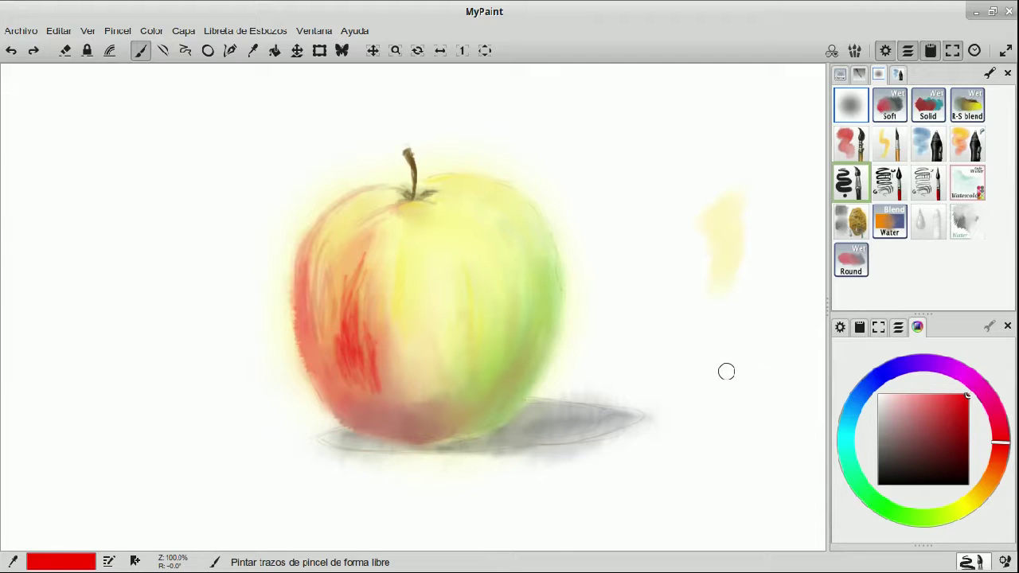
key(ctrl+z)
Build up bright red on the apple's left side and muted crimson across its base, blending the strokes with the Water brush.
mouse_move(351, 334)
mouse_down()
mouse_move(352, 366)
mouse_move(352, 356)
mouse_move(346, 400)
mouse_move(332, 362)
mouse_move(355, 397)
mouse_move(341, 341)
mouse_move(357, 407)
mouse_move(328, 352)
mouse_move(351, 413)
mouse_move(319, 357)
mouse_move(351, 420)
mouse_move(320, 349)
mouse_move(309, 356)
mouse_move(340, 403)
mouse_move(335, 388)
mouse_move(352, 393)
mouse_move(318, 361)
mouse_move(350, 406)
mouse_move(320, 351)
mouse_move(353, 413)
mouse_move(331, 365)
mouse_move(364, 407)
mouse_move(338, 385)
mouse_move(329, 391)
mouse_move(334, 399)
mouse_move(322, 372)
mouse_move(353, 415)
mouse_move(317, 301)
mouse_move(332, 372)
mouse_move(327, 337)
mouse_move(361, 407)
mouse_move(360, 323)
mouse_move(327, 303)
mouse_move(339, 262)
mouse_move(330, 277)
mouse_move(361, 229)
mouse_move(333, 285)
mouse_move(371, 233)
mouse_move(332, 290)
mouse_move(332, 228)
mouse_move(328, 256)
mouse_move(316, 255)
mouse_move(353, 213)
mouse_move(334, 217)
mouse_move(307, 291)
mouse_move(307, 274)
mouse_move(318, 312)
mouse_move(317, 292)
mouse_move(320, 306)
mouse_move(414, 317)
mouse_move(399, 384)
mouse_move(388, 354)
mouse_move(401, 419)
mouse_move(388, 384)
mouse_move(395, 421)
mouse_move(381, 424)
mouse_move(426, 432)
mouse_move(380, 418)
mouse_move(425, 432)
mouse_move(412, 446)
mouse_move(365, 408)
mouse_move(473, 421)
mouse_up()
click(931, 433)
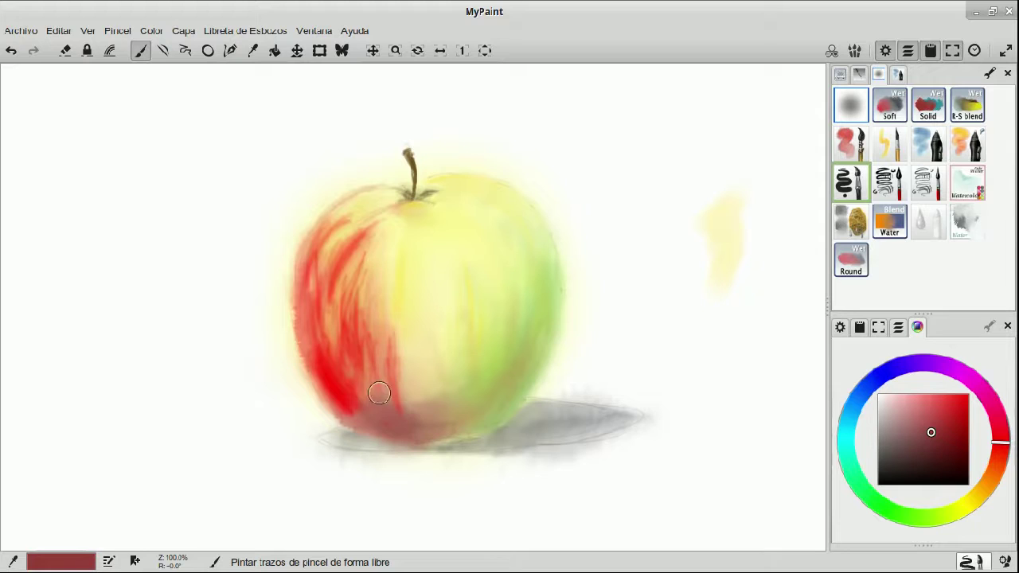
click(945, 407)
mouse_move(382, 400)
mouse_down()
mouse_move(356, 400)
mouse_move(362, 415)
mouse_move(355, 406)
mouse_move(387, 431)
mouse_move(351, 384)
mouse_move(403, 426)
mouse_move(374, 379)
mouse_move(380, 394)
mouse_move(365, 397)
mouse_move(379, 416)
mouse_move(350, 421)
mouse_move(412, 423)
mouse_move(363, 416)
mouse_move(377, 406)
mouse_move(425, 427)
mouse_move(420, 438)
mouse_move(399, 428)
mouse_move(471, 415)
mouse_move(432, 406)
mouse_move(445, 413)
mouse_move(438, 422)
mouse_move(404, 400)
mouse_move(433, 419)
mouse_move(430, 388)
mouse_move(405, 405)
mouse_move(406, 366)
mouse_move(472, 414)
mouse_move(441, 429)
mouse_move(532, 412)
mouse_move(506, 395)
mouse_move(432, 405)
mouse_move(414, 357)
mouse_move(427, 408)
mouse_move(417, 359)
mouse_move(399, 403)
mouse_move(402, 283)
mouse_move(393, 340)
mouse_move(403, 271)
mouse_move(406, 335)
mouse_up()
key(d)
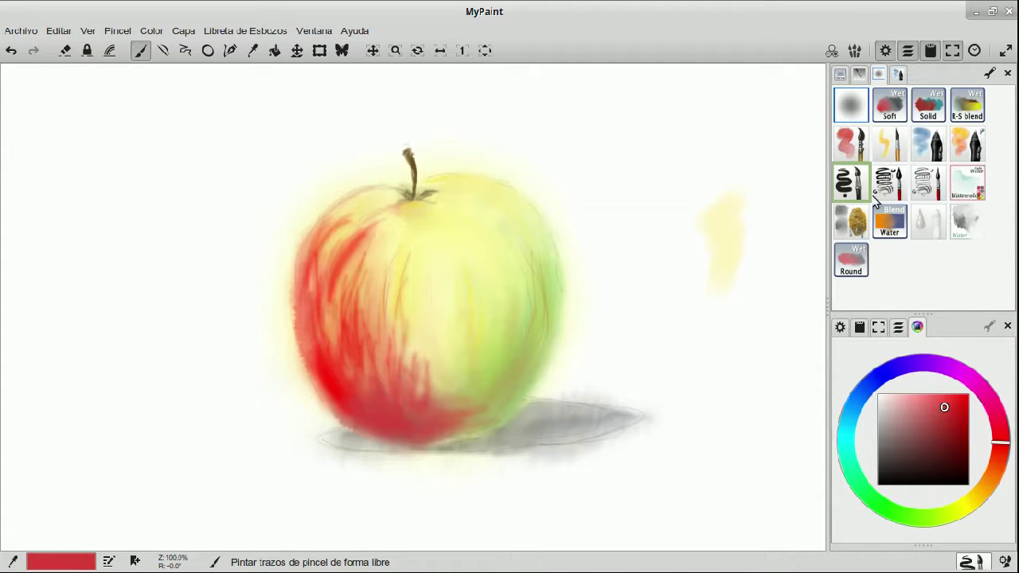
click(886, 229)
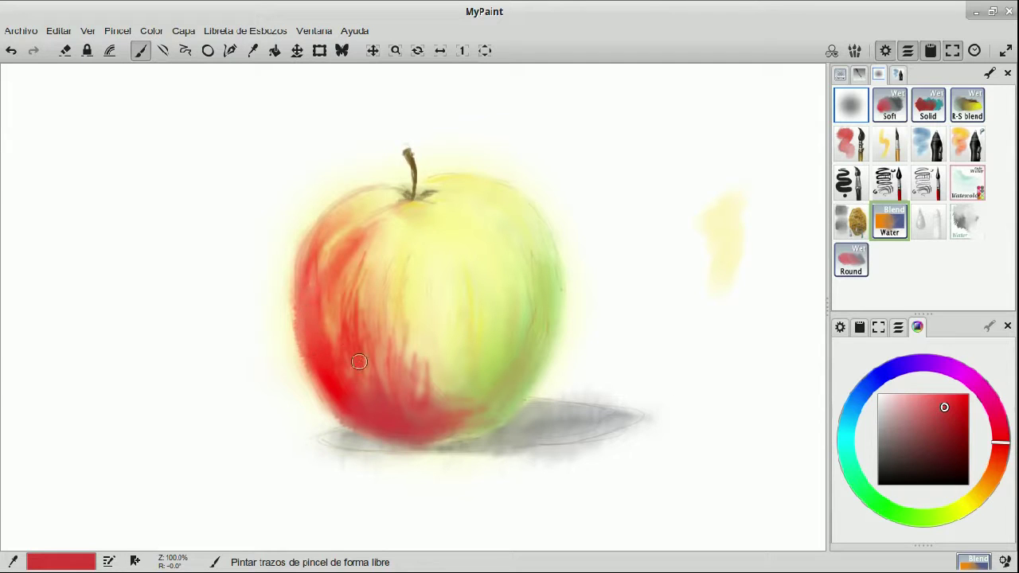
Shade the apple's bottom and lower right edge with dark green strokes using the blue marker-style brush.
click(898, 506)
drag(949, 454, 930, 458)
drag(448, 423, 451, 431)
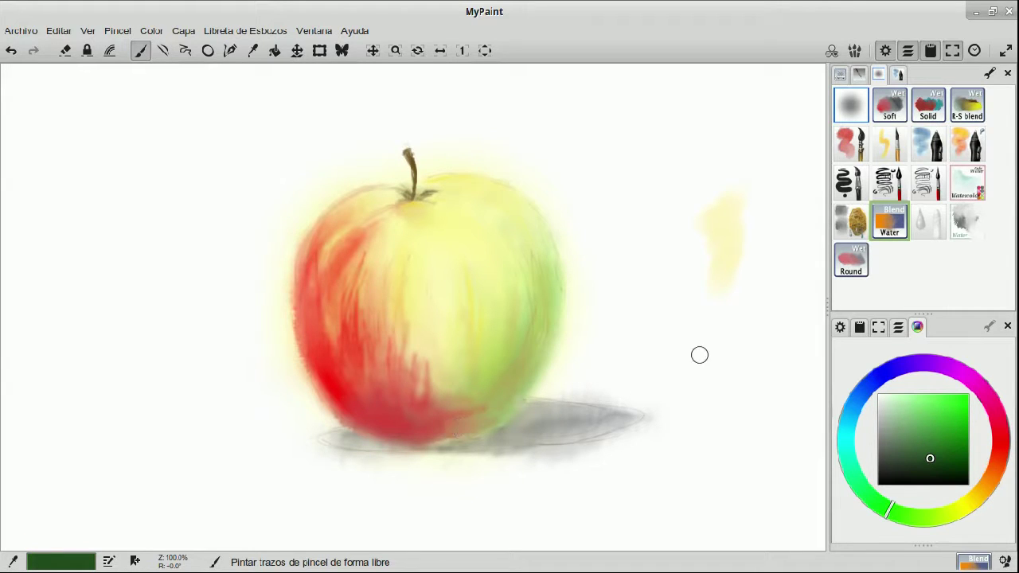
key(ctrl+z)
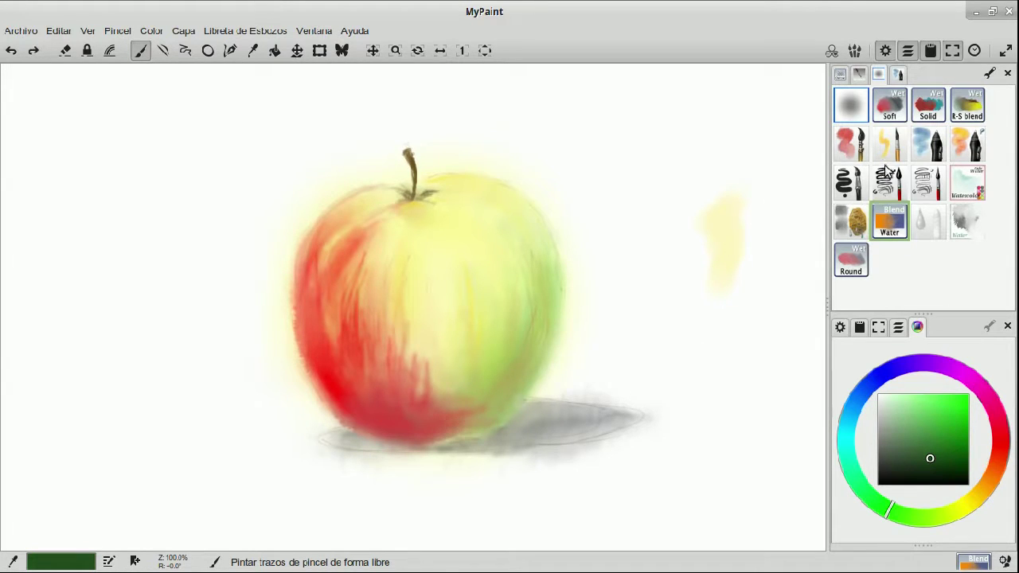
click(929, 146)
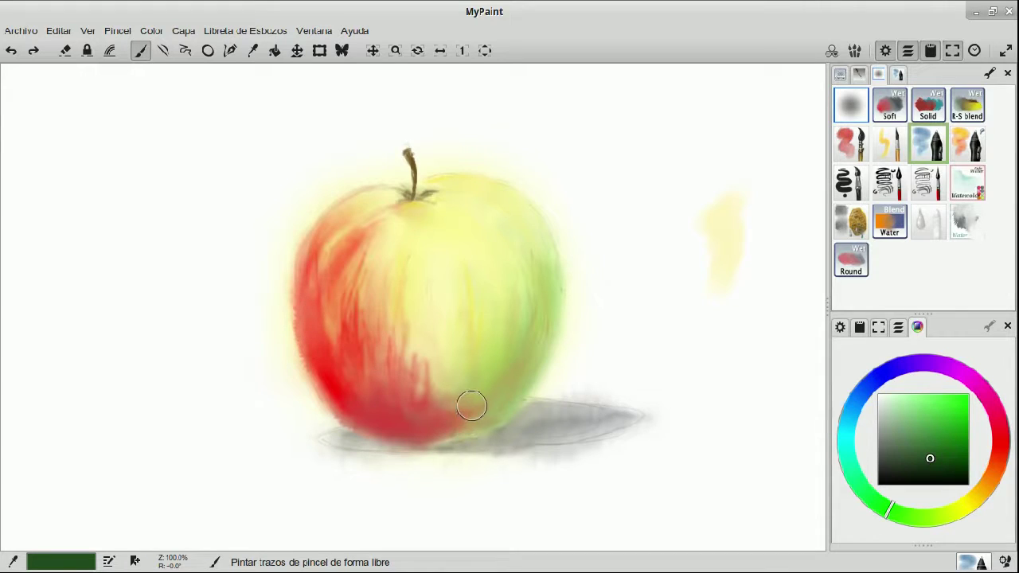
drag(440, 437, 469, 422)
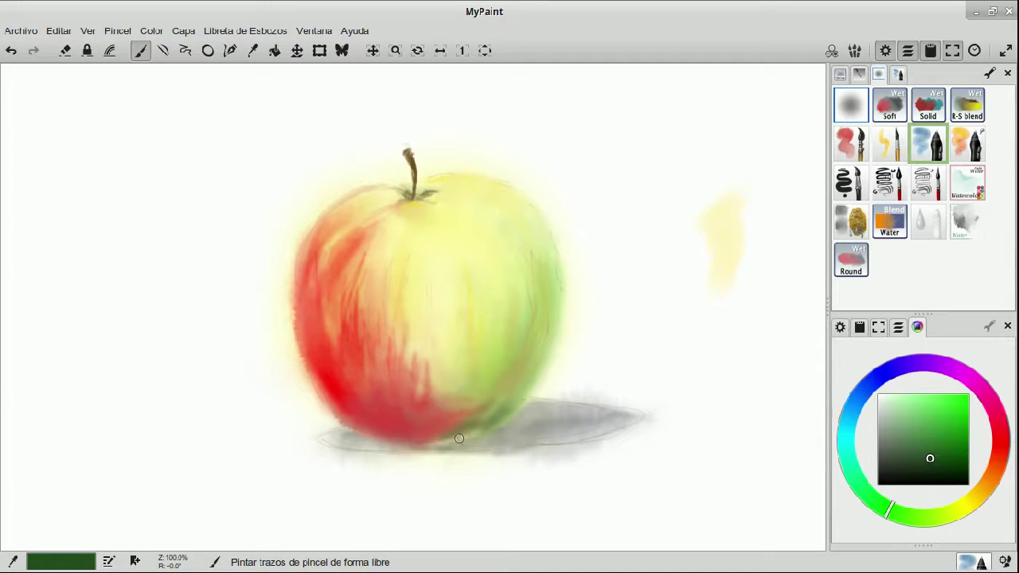
drag(484, 412, 520, 372)
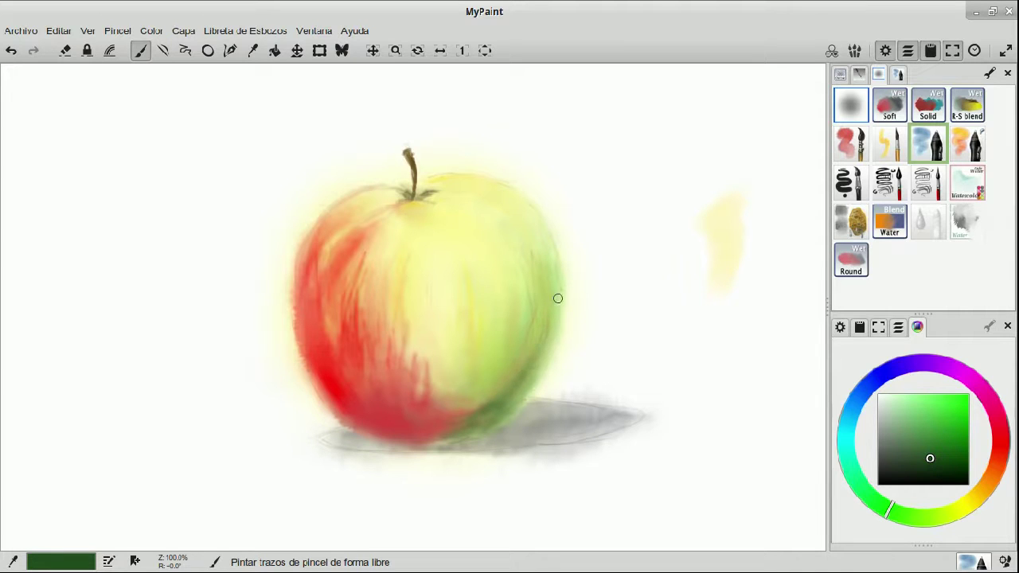
Extend the dark green up the apple's right edge and over its lower centre, blending it with the Water brush.
drag(553, 315, 541, 327)
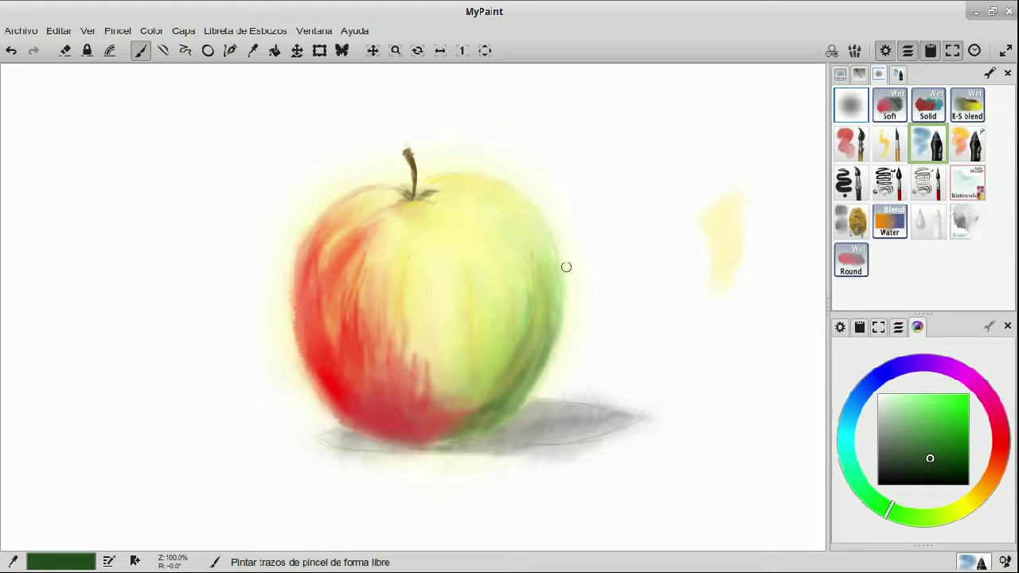
drag(545, 219, 541, 241)
mouse_move(455, 408)
mouse_down()
mouse_move(448, 398)
mouse_move(497, 390)
mouse_up()
click(889, 222)
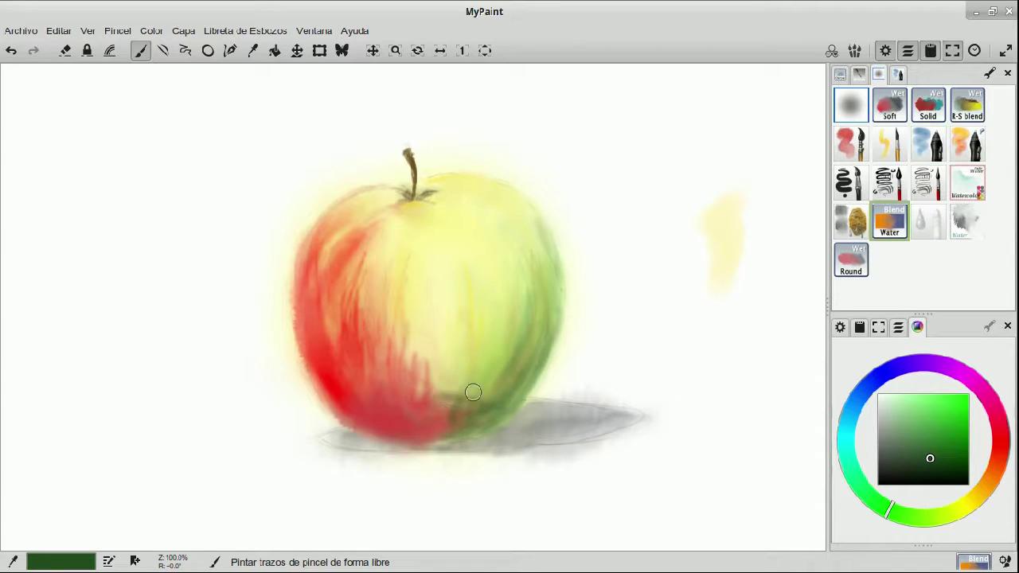
mouse_move(454, 421)
mouse_down()
mouse_move(467, 399)
mouse_move(438, 423)
mouse_move(480, 426)
mouse_move(440, 409)
mouse_move(448, 378)
mouse_move(468, 405)
mouse_move(496, 363)
mouse_move(513, 379)
mouse_move(528, 332)
mouse_move(516, 330)
mouse_move(519, 346)
mouse_move(519, 309)
mouse_move(554, 257)
mouse_move(522, 206)
mouse_up()
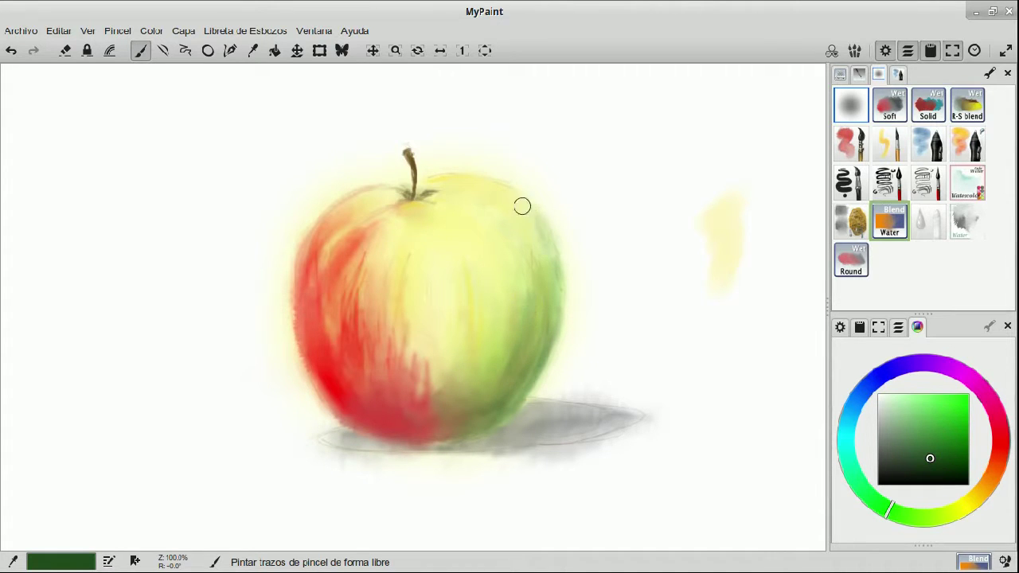
Paint bright yellow strokes across the apple's top on both sides of the stem with the black-stroke wet brush and blend them with Water.
mouse_move(972, 509)
mouse_down()
mouse_move(960, 514)
mouse_move(964, 504)
mouse_up()
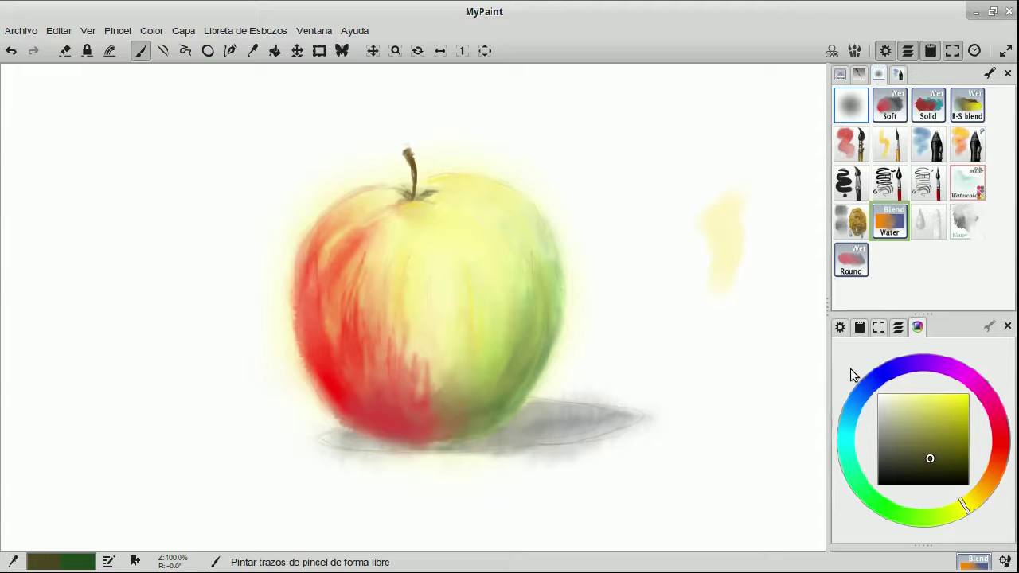
drag(914, 423, 968, 395)
mouse_move(430, 231)
mouse_down()
mouse_move(486, 228)
mouse_move(497, 207)
mouse_move(451, 178)
mouse_up()
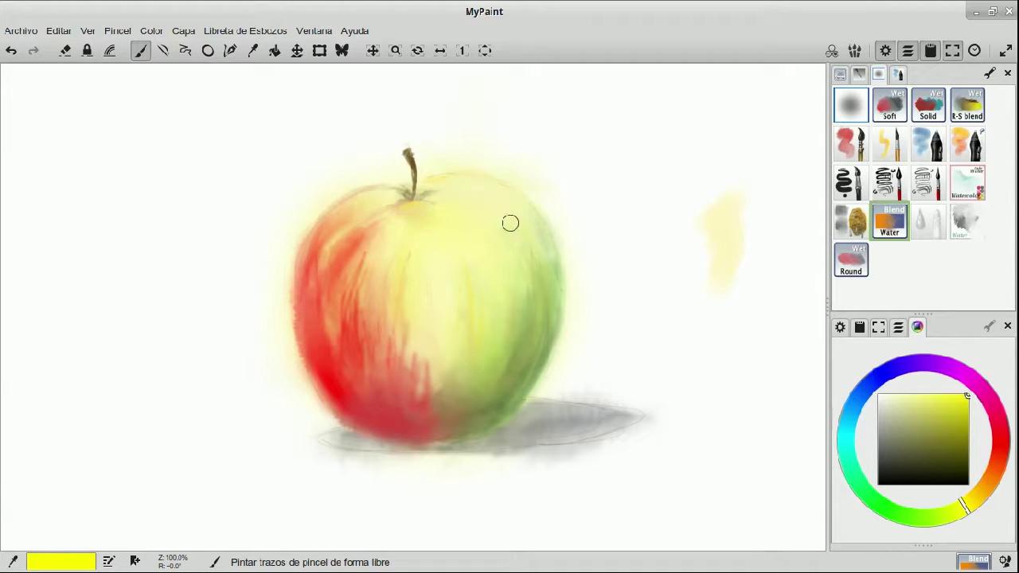
key(ctrl+z)
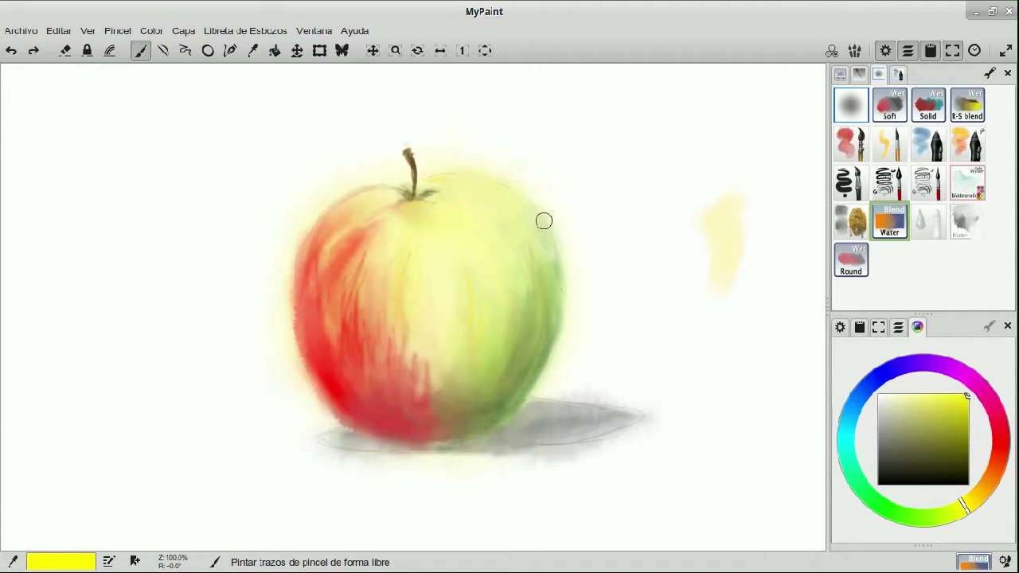
click(852, 185)
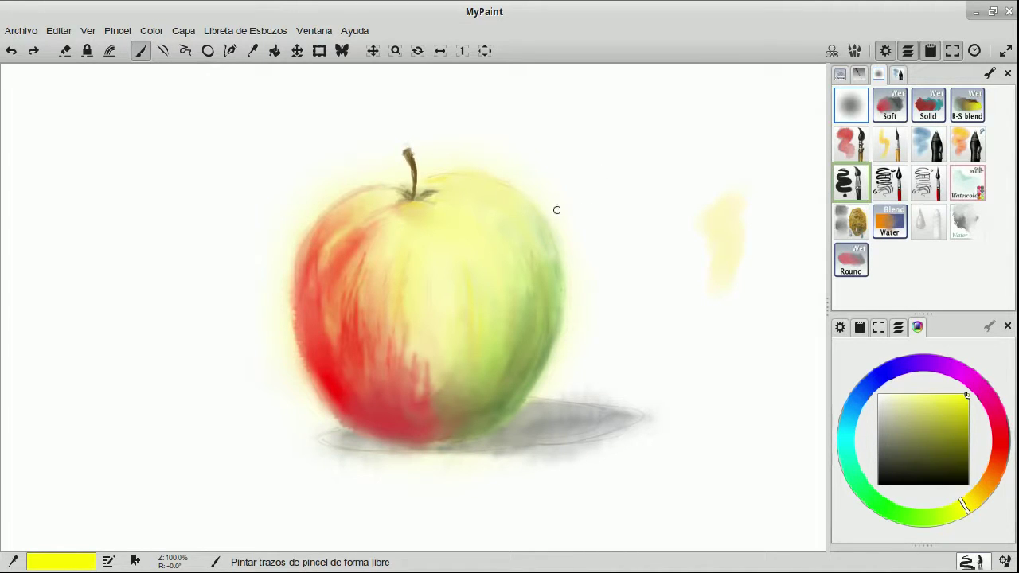
drag(485, 185, 483, 191)
drag(439, 189, 449, 194)
click(890, 223)
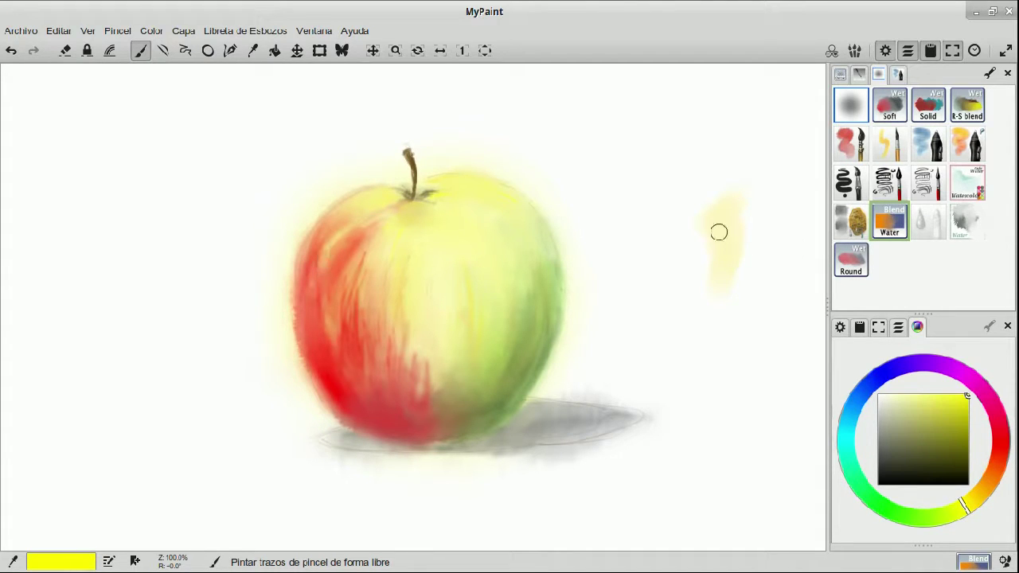
Paint a short bright yellow stroke on the apple's upper left side and soften the area with the sponge brush.
click(850, 183)
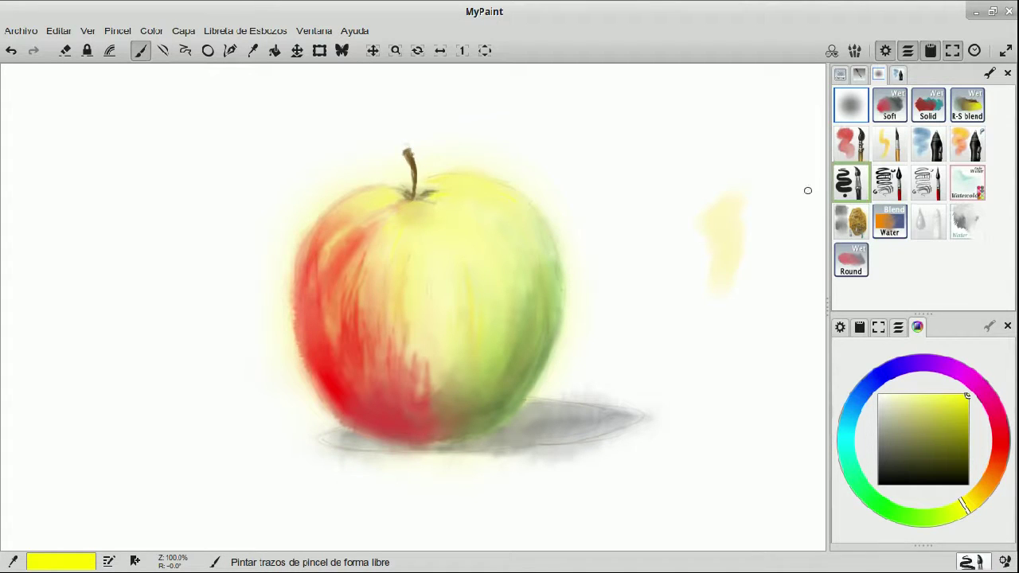
drag(329, 256, 340, 241)
click(851, 228)
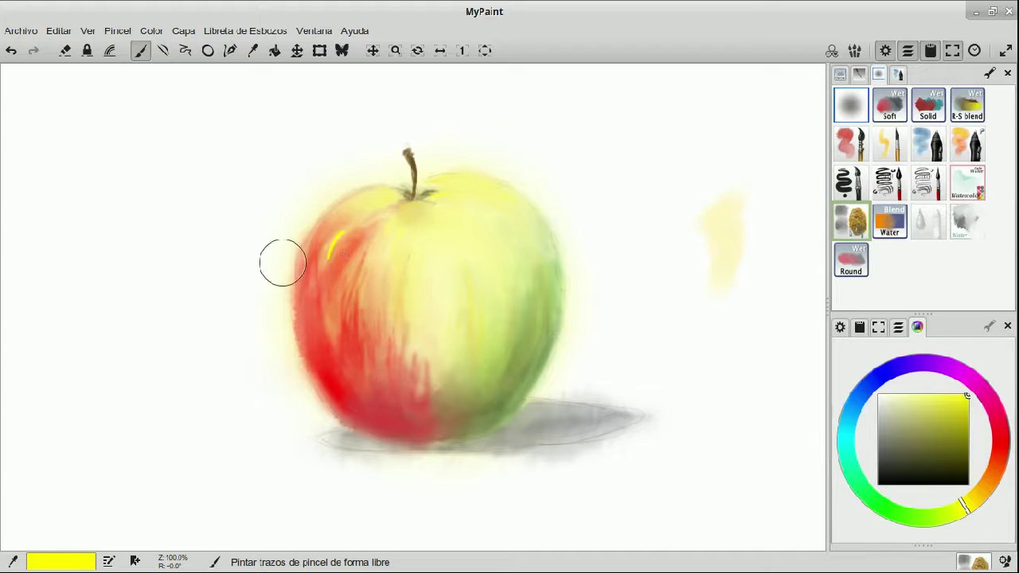
mouse_move(332, 248)
mouse_down()
mouse_move(395, 275)
mouse_move(358, 301)
mouse_up()
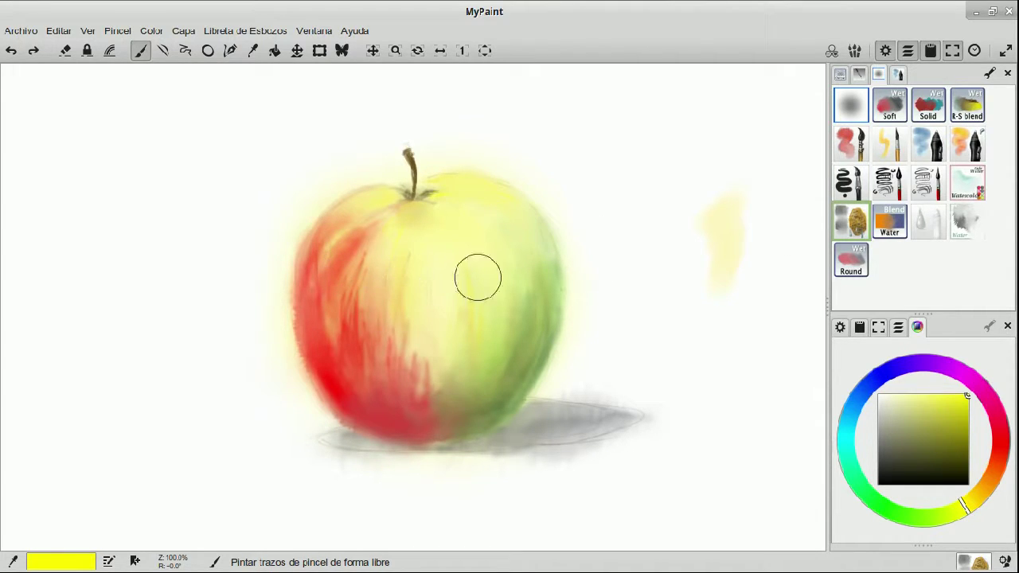
Add thin yellow streaks down the apple's red left side with the black-stroke wet brush and blend them with the Water brush.
click(850, 183)
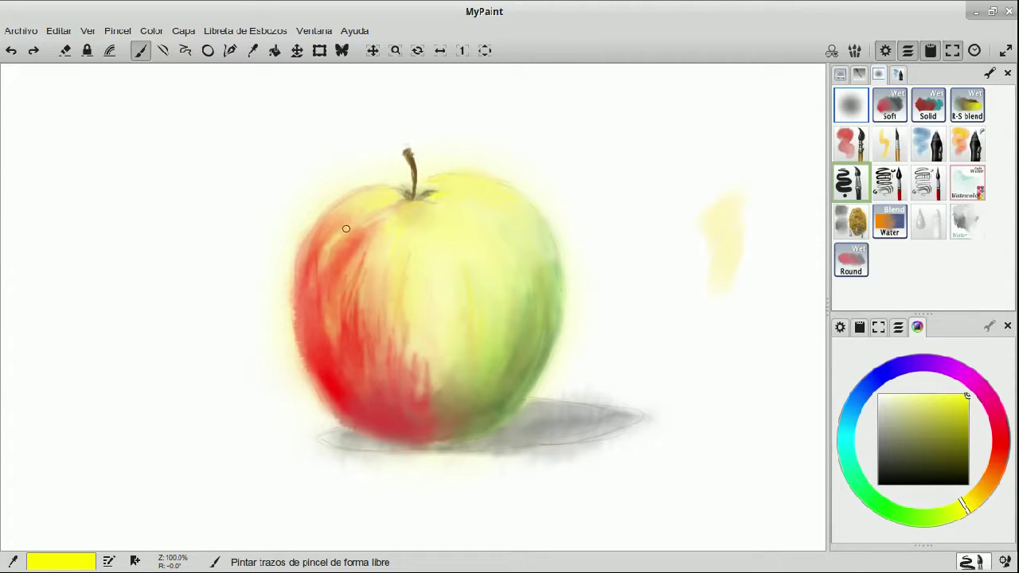
drag(326, 262, 331, 247)
drag(334, 340, 333, 312)
key(ctrl+z)
key(ctrl+y)
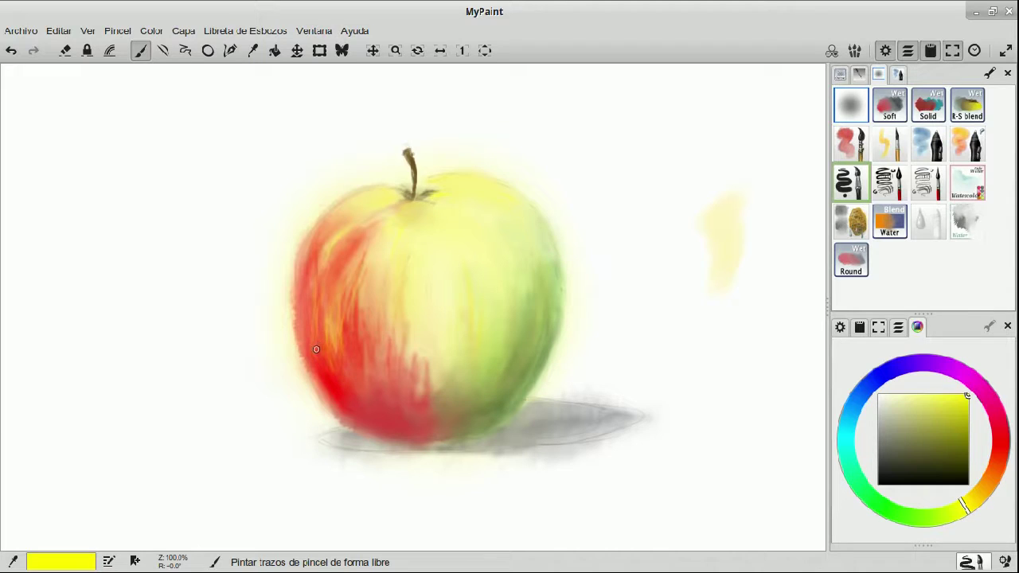
key(d)
drag(336, 386, 334, 343)
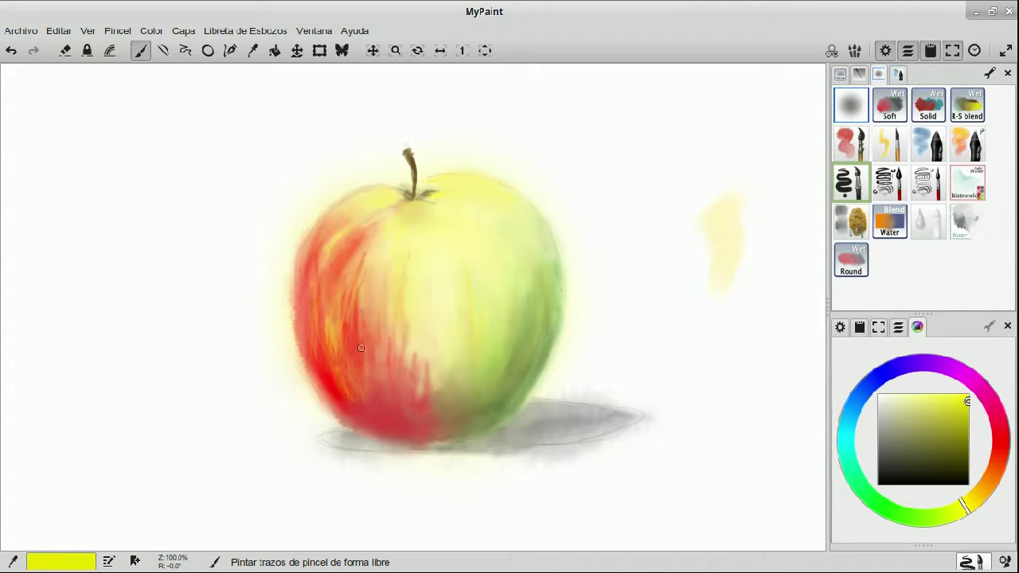
mouse_move(373, 372)
mouse_down()
mouse_move(338, 377)
mouse_move(356, 391)
mouse_move(377, 373)
mouse_move(346, 398)
mouse_move(342, 381)
mouse_move(378, 360)
mouse_move(373, 347)
mouse_move(340, 347)
mouse_move(378, 306)
mouse_up()
click(890, 221)
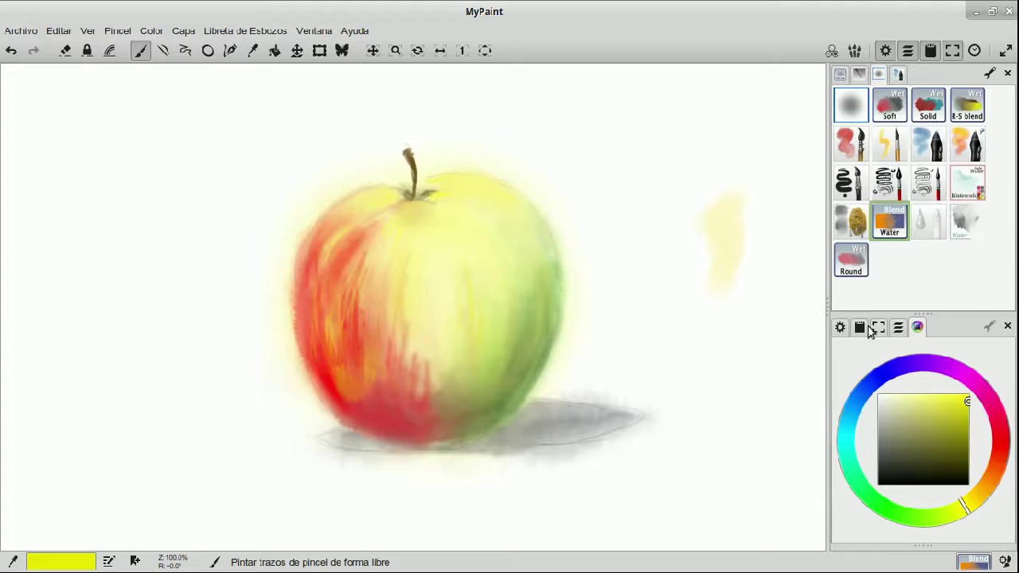
Paint bright yellow streaks along the green right side of the apple and soften them with the sponge brush.
click(969, 399)
click(856, 183)
drag(529, 262, 496, 226)
key(ctrl+z)
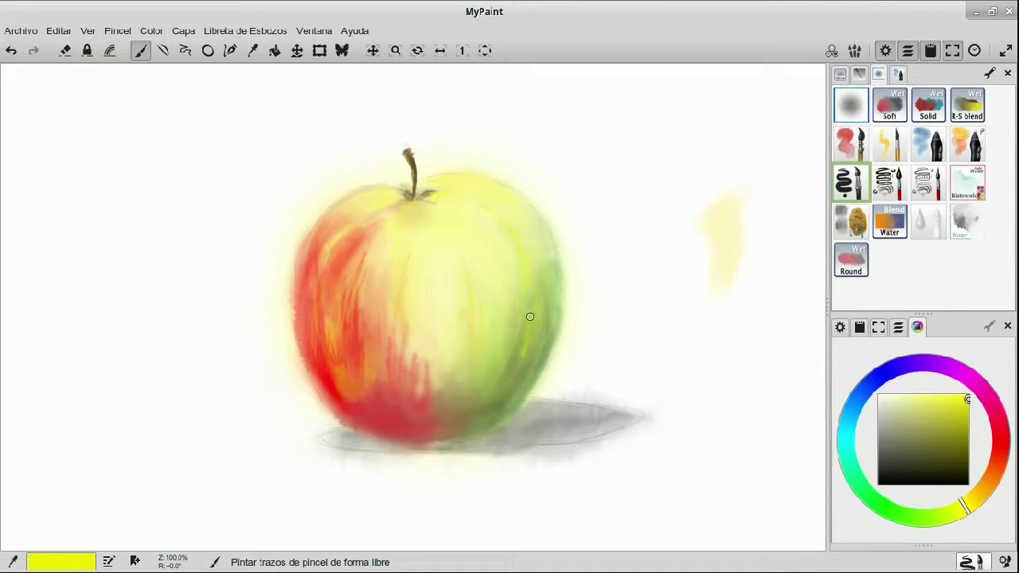
click(851, 224)
mouse_move(530, 333)
mouse_down()
mouse_move(527, 318)
mouse_move(517, 359)
mouse_move(537, 294)
mouse_move(429, 388)
mouse_move(485, 346)
mouse_move(443, 317)
mouse_move(476, 347)
mouse_up()
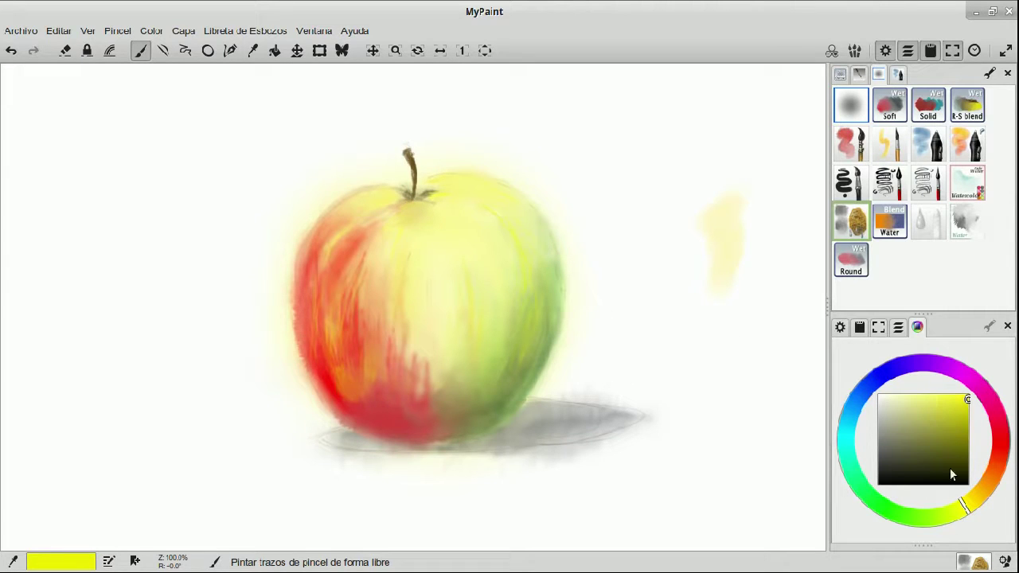
Darken the hollow around the stem's base with thin dark olive strokes using the black-stroke wet brush.
click(929, 460)
click(849, 182)
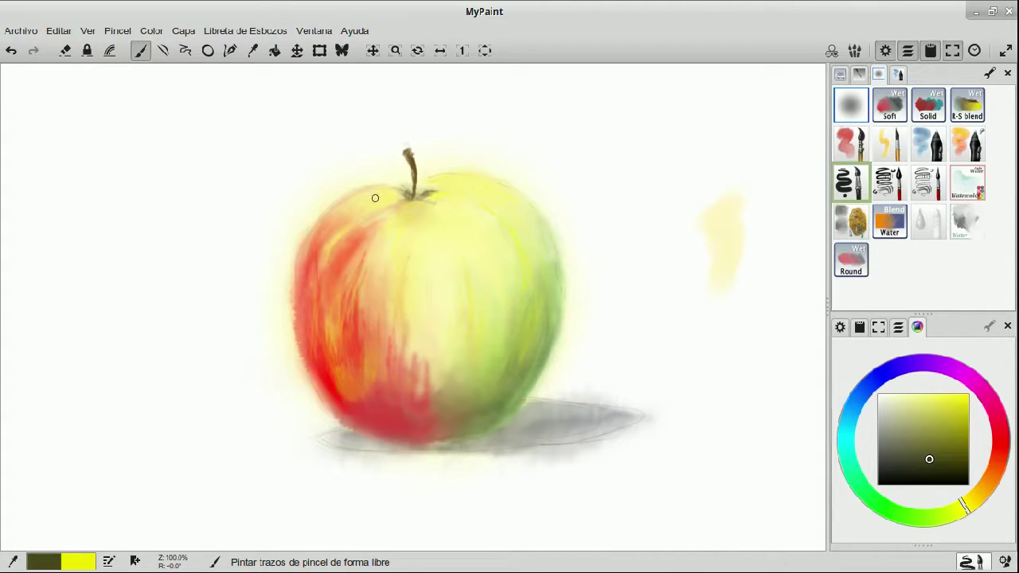
drag(410, 191, 410, 193)
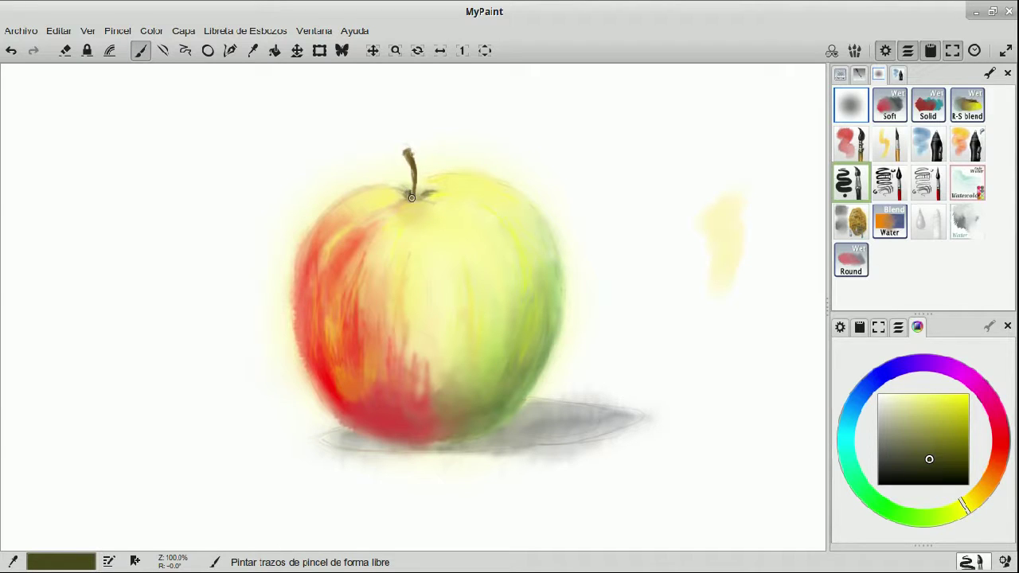
mouse_move(429, 196)
mouse_down()
mouse_move(400, 205)
mouse_move(441, 200)
mouse_up()
key(ctrl+z)
mouse_move(410, 198)
mouse_down()
mouse_move(392, 203)
mouse_move(422, 200)
mouse_up()
Paint a faint dark blue haze in the background all around the apple with the soft round airbrush.
click(852, 107)
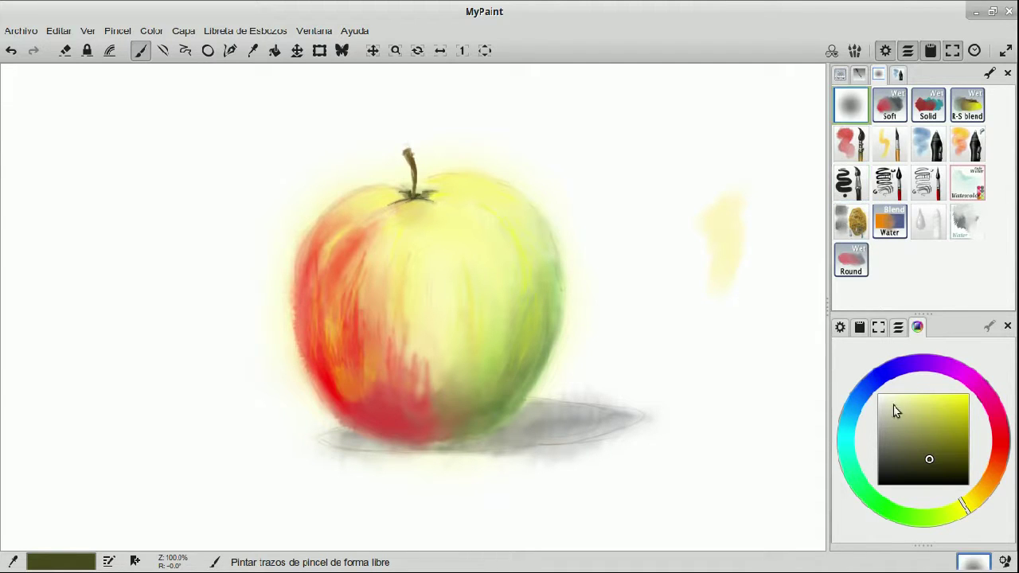
click(857, 398)
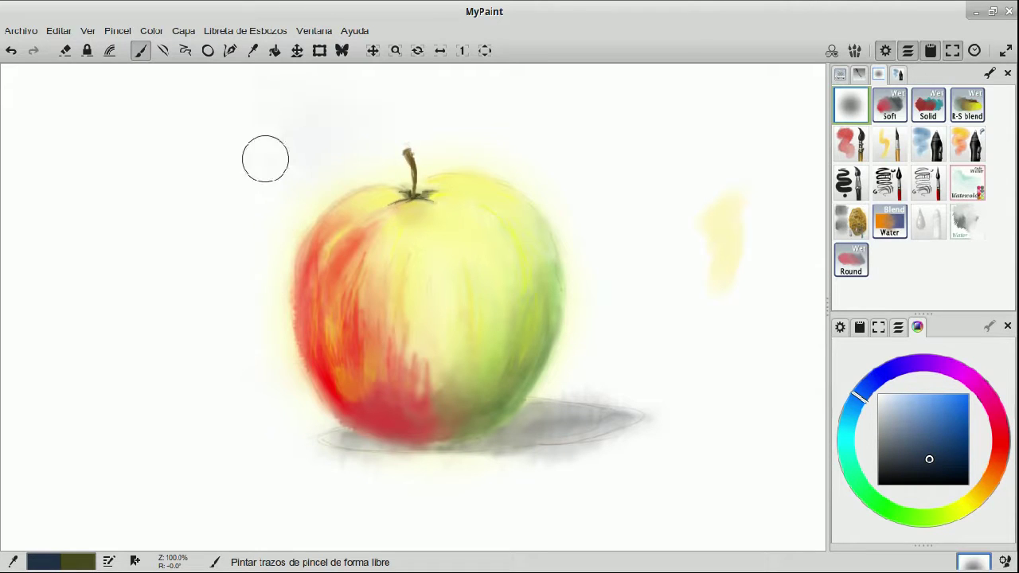
drag(266, 157, 385, 103)
mouse_move(589, 144)
mouse_down()
mouse_move(695, 346)
mouse_move(656, 303)
mouse_move(605, 430)
mouse_up()
mouse_move(199, 472)
mouse_down()
mouse_move(92, 294)
mouse_move(229, 257)
mouse_move(260, 301)
mouse_move(278, 432)
mouse_move(86, 343)
mouse_move(196, 123)
mouse_move(192, 283)
mouse_move(147, 77)
mouse_up()
drag(712, 469, 210, 478)
mouse_move(607, 291)
mouse_down()
mouse_move(583, 362)
mouse_move(597, 332)
mouse_move(575, 358)
mouse_move(593, 352)
mouse_move(591, 218)
mouse_move(601, 305)
mouse_move(578, 210)
mouse_up()
drag(212, 278, 236, 378)
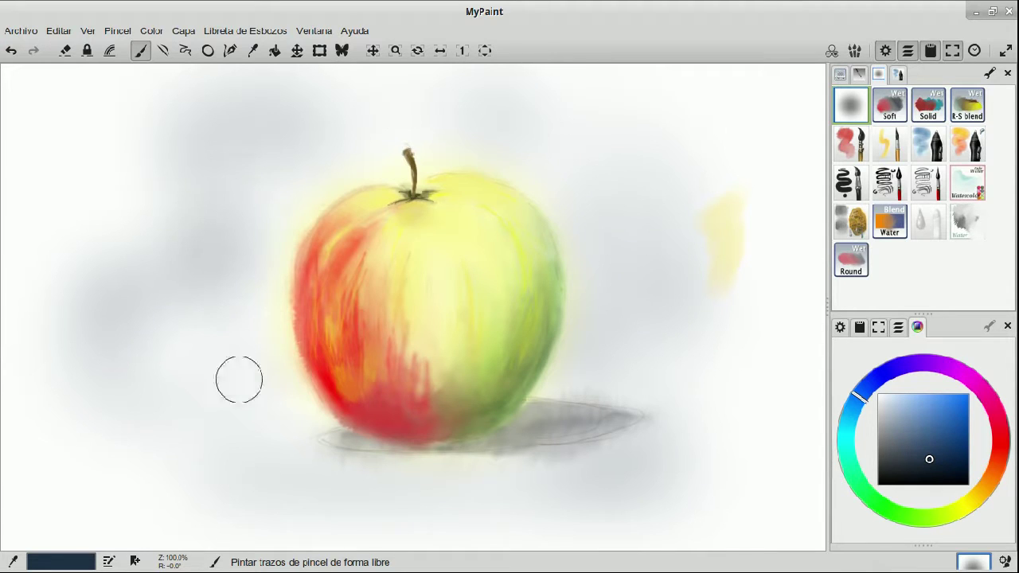
drag(161, 105, 159, 104)
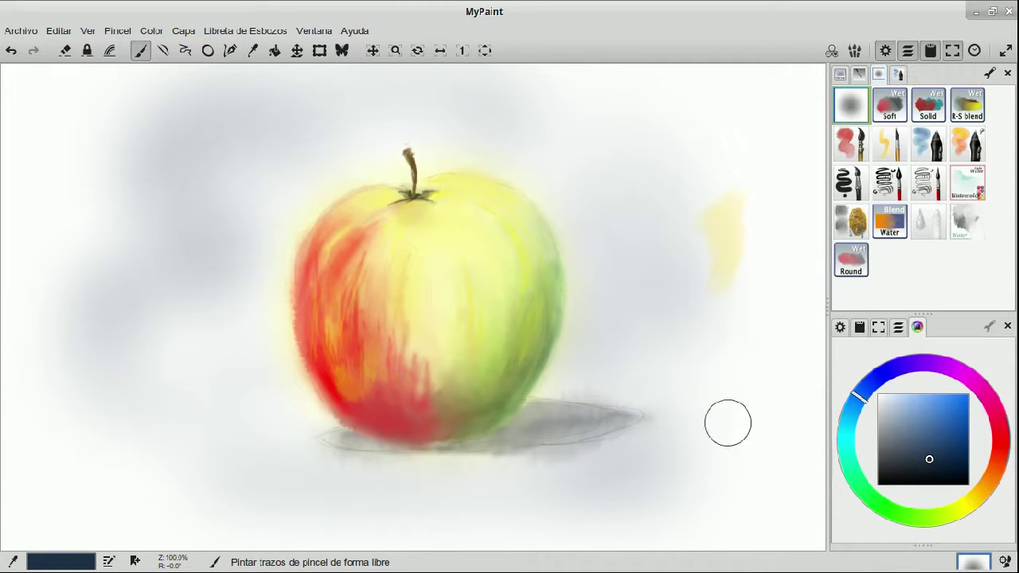
Deepen the ground beneath and beside the apple with broad strokes of a darker blue using the soft airbrush.
click(927, 469)
mouse_move(247, 422)
mouse_down()
mouse_move(145, 430)
mouse_move(307, 422)
mouse_move(143, 463)
mouse_move(260, 456)
mouse_move(232, 482)
mouse_move(271, 499)
mouse_move(565, 482)
mouse_move(365, 507)
mouse_move(627, 487)
mouse_move(712, 463)
mouse_up()
mouse_move(573, 409)
mouse_down()
mouse_move(595, 421)
mouse_move(543, 426)
mouse_move(677, 421)
mouse_move(553, 394)
mouse_move(805, 395)
mouse_move(646, 419)
mouse_move(747, 439)
mouse_move(439, 470)
mouse_move(190, 452)
mouse_move(16, 472)
mouse_up()
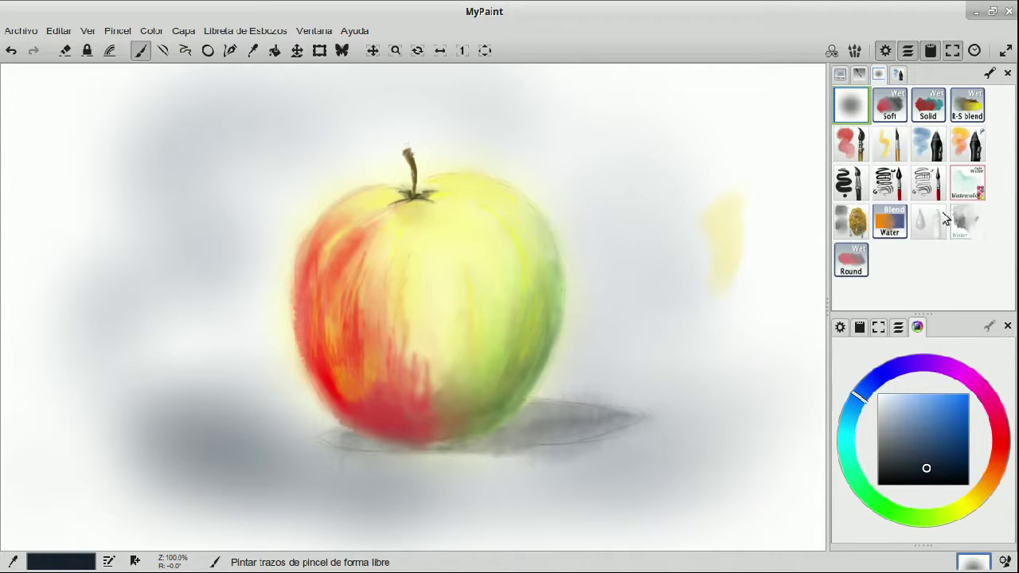
click(975, 230)
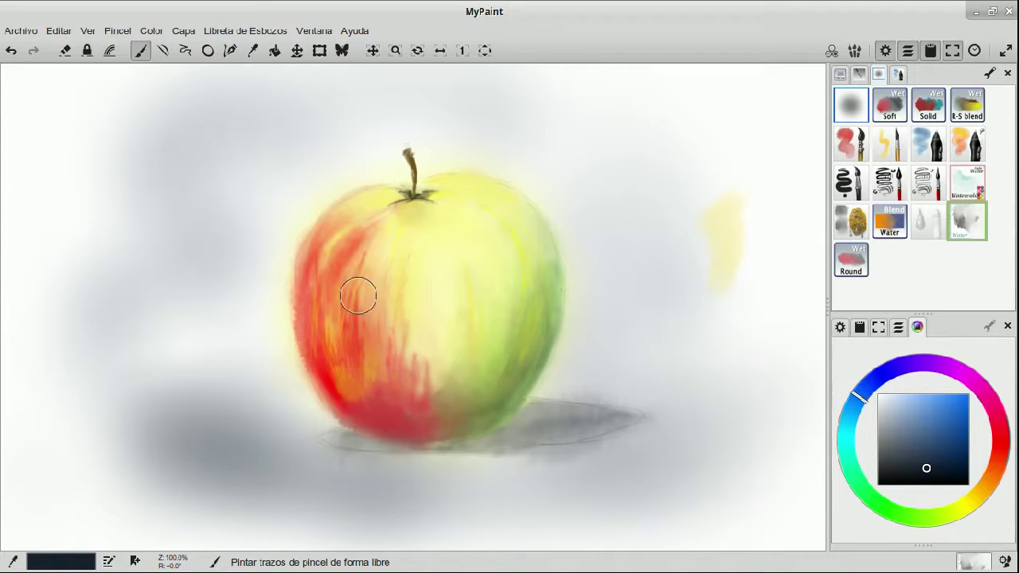
key(d)
key(d)
key(d)
click(971, 231)
key(d)
key(d)
key(d)
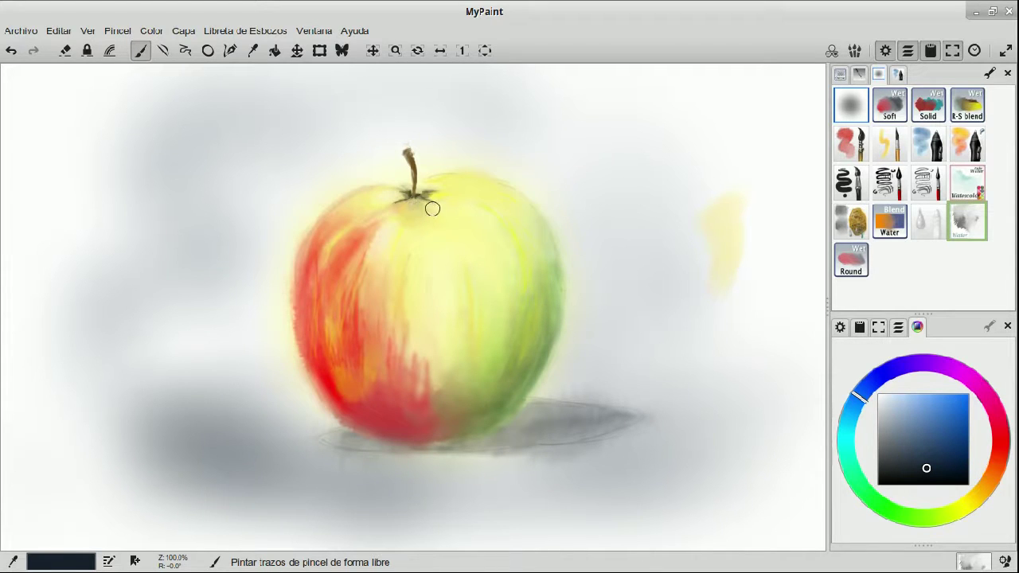
key(ctrl+z)
click(860, 268)
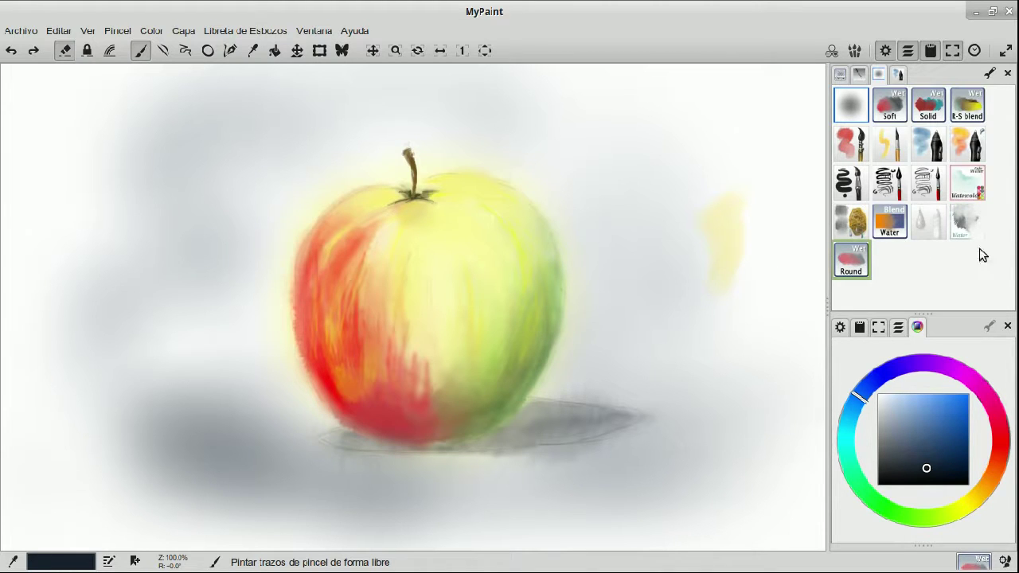
Reduce the size of the grey watercolour brush and lighten the area just below the stem's base.
click(966, 221)
key(d)
key(d)
key(d)
key(d)
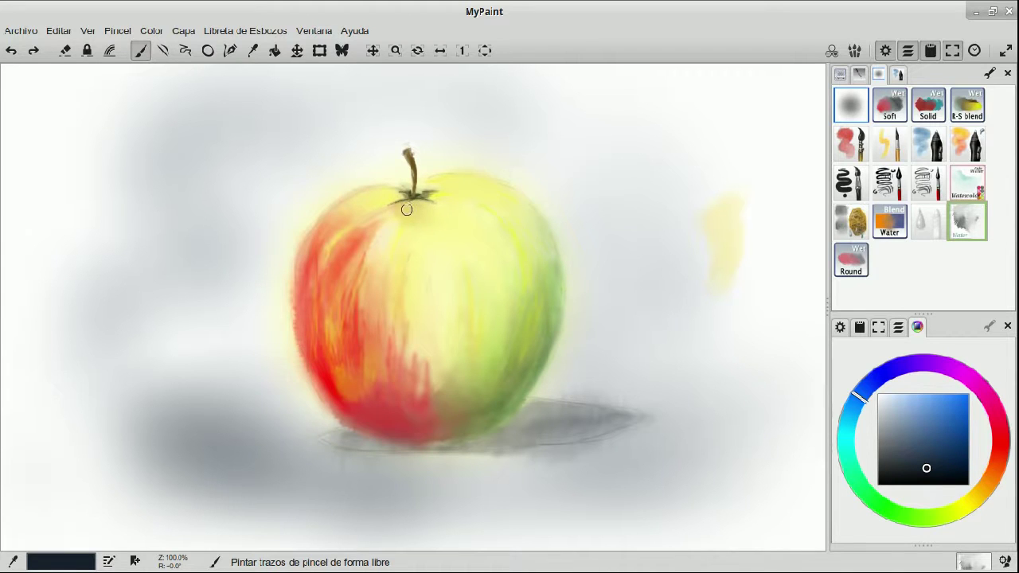
drag(416, 206, 430, 205)
click(865, 266)
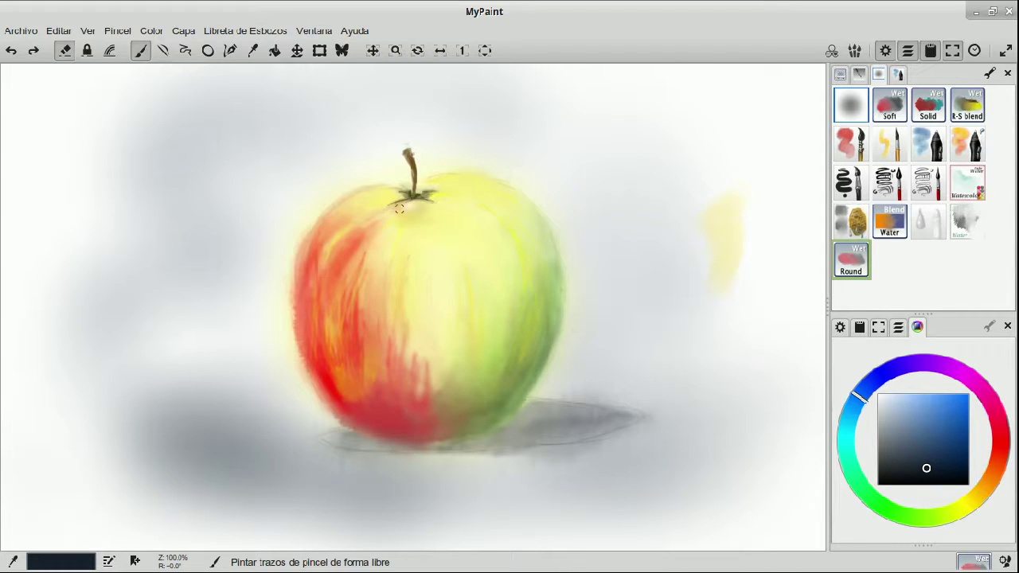
key(ctrl+z)
Soften the apple's upper left and centre with the sponge brush and the water-drop blending brush.
click(851, 221)
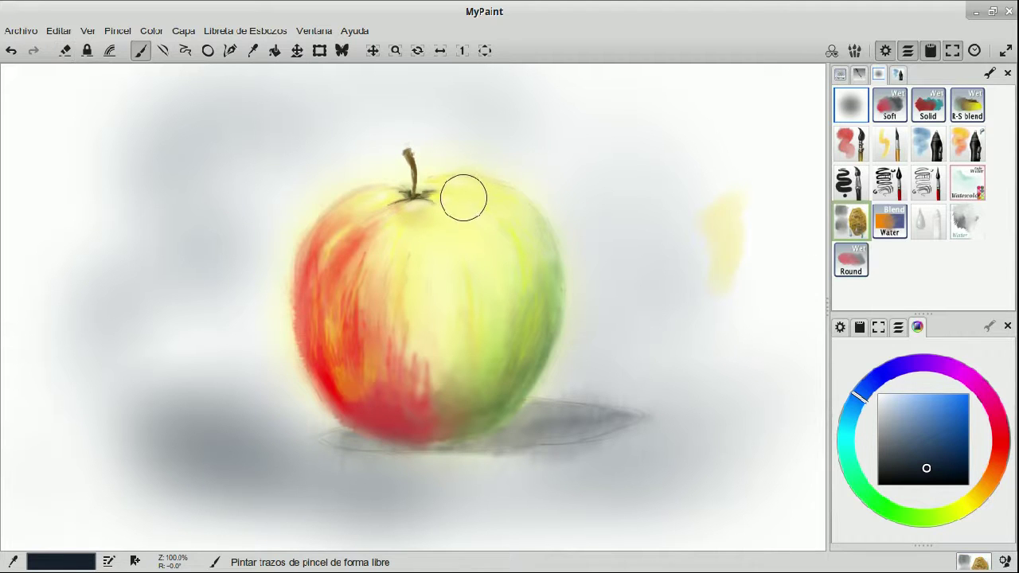
mouse_move(417, 215)
mouse_down()
mouse_move(369, 210)
mouse_move(380, 282)
mouse_up()
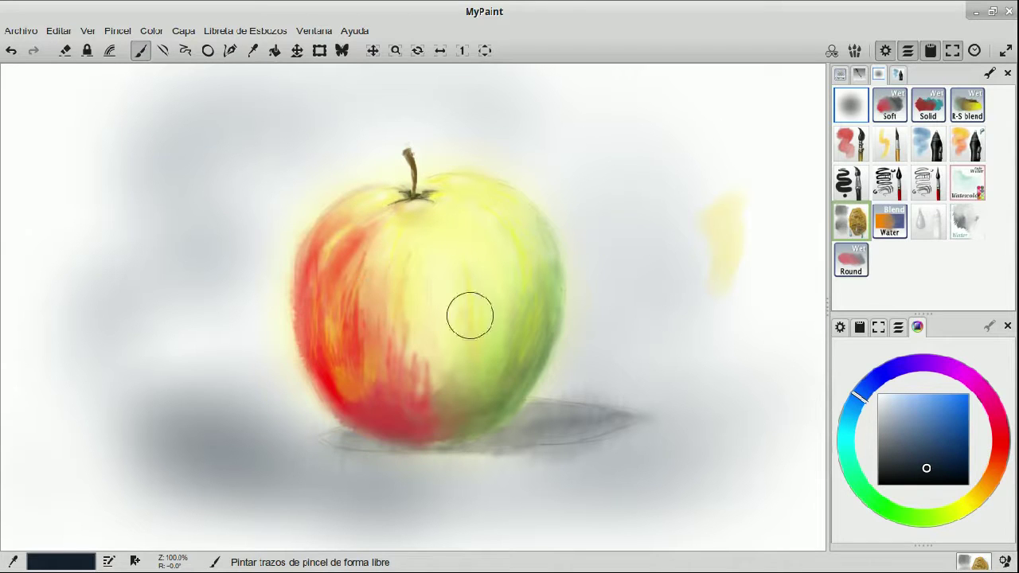
click(933, 225)
mouse_move(456, 330)
mouse_down()
mouse_move(435, 297)
mouse_move(430, 349)
mouse_move(440, 293)
mouse_move(435, 354)
mouse_move(437, 277)
mouse_move(402, 343)
mouse_move(431, 270)
mouse_move(426, 343)
mouse_move(435, 263)
mouse_move(399, 277)
mouse_move(400, 233)
mouse_move(368, 253)
mouse_move(389, 224)
mouse_move(379, 274)
mouse_move(384, 233)
mouse_move(388, 258)
mouse_move(409, 231)
mouse_move(399, 264)
mouse_up()
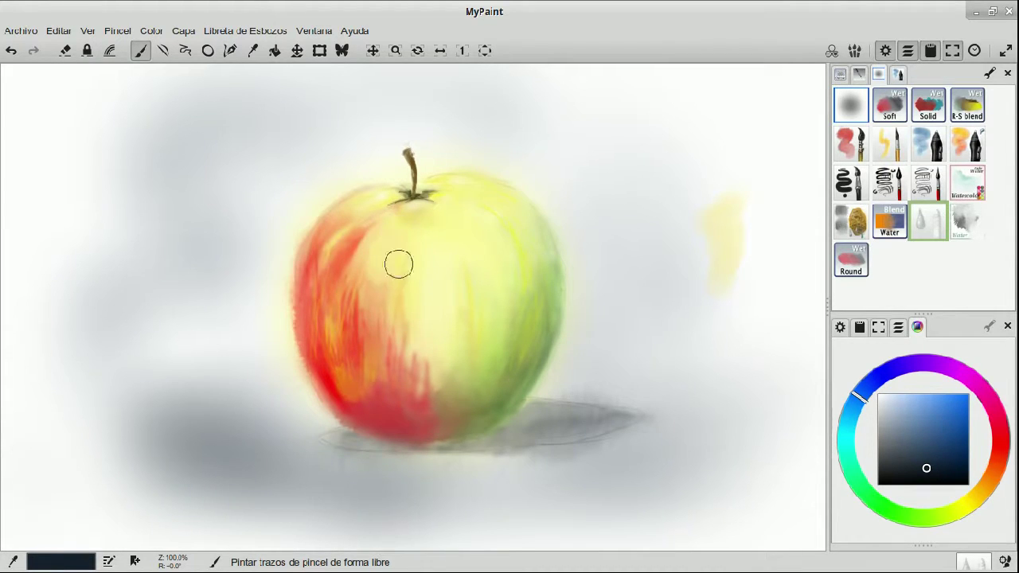
Work a pale highlight into the apple's upper left with the grey watercolour brush, undo the excess, and blend the nearby red.
click(959, 225)
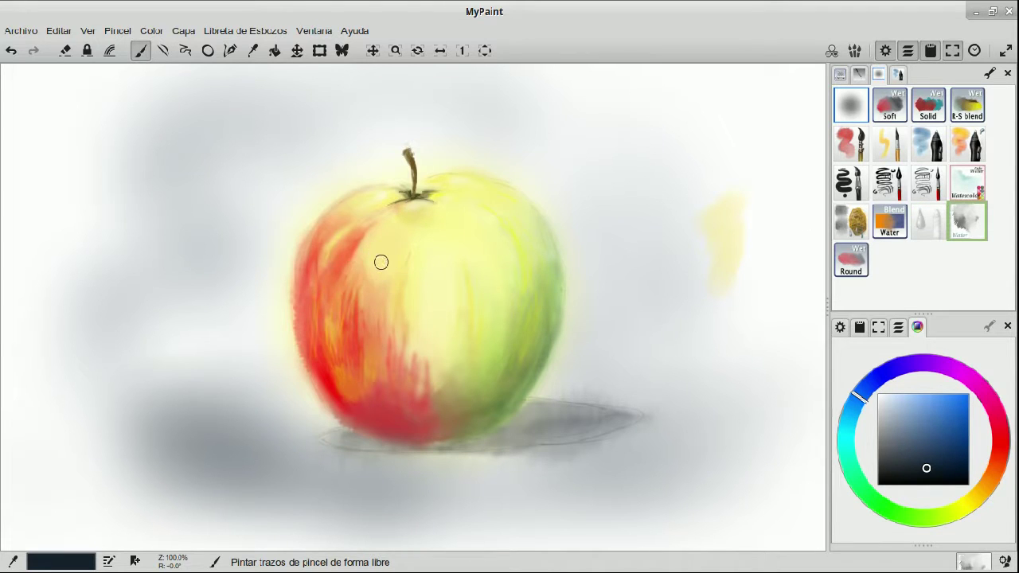
mouse_move(383, 247)
mouse_down()
mouse_move(402, 232)
mouse_move(400, 257)
mouse_move(394, 235)
mouse_move(362, 258)
mouse_move(384, 262)
mouse_move(367, 243)
mouse_move(386, 257)
mouse_move(406, 231)
mouse_move(379, 261)
mouse_move(380, 282)
mouse_move(407, 283)
mouse_move(378, 299)
mouse_move(399, 228)
mouse_move(405, 240)
mouse_move(381, 271)
mouse_move(401, 264)
mouse_move(381, 254)
mouse_move(401, 235)
mouse_move(374, 256)
mouse_move(399, 228)
mouse_move(379, 267)
mouse_up()
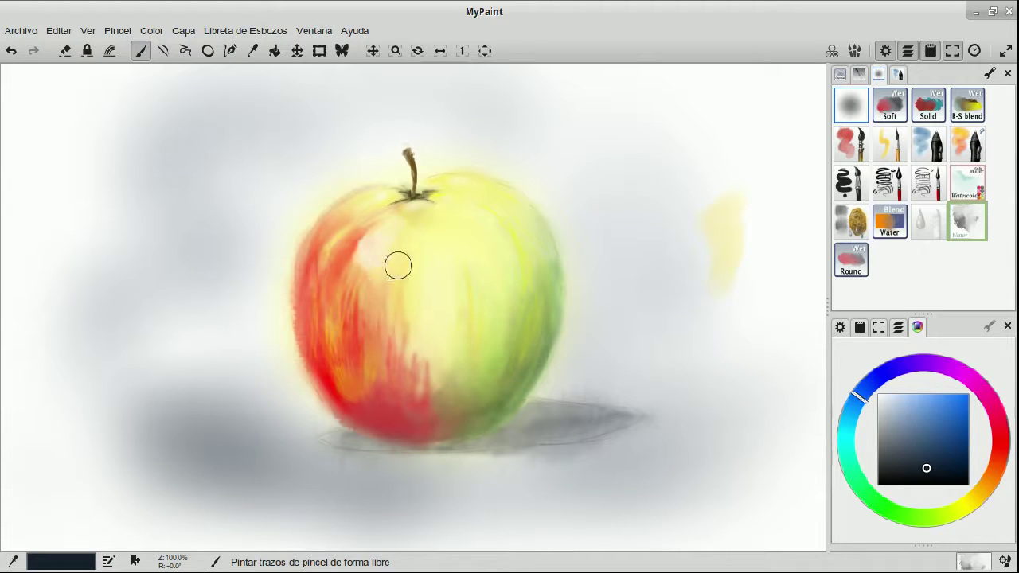
key(ctrl+z)
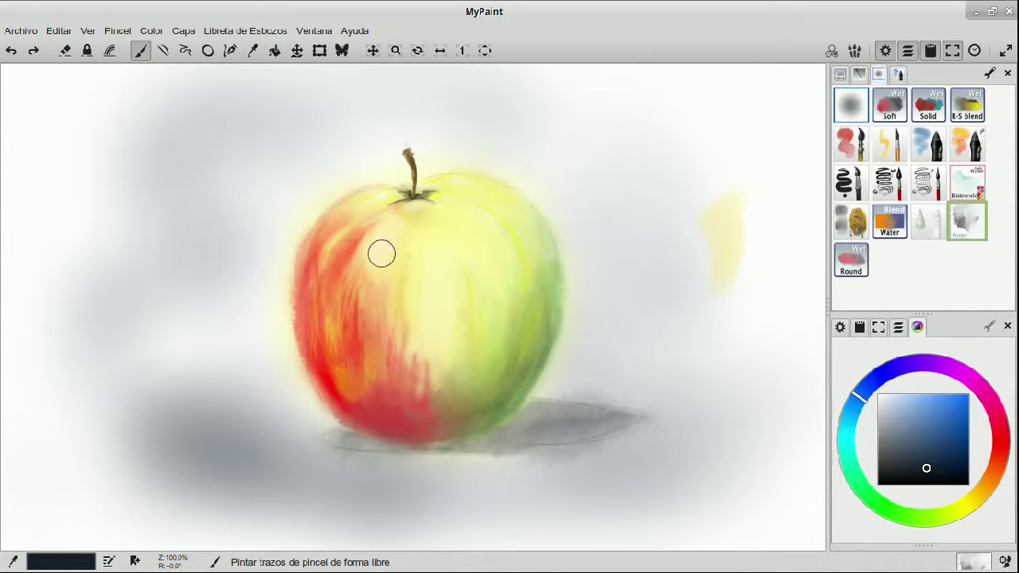
mouse_move(331, 259)
mouse_down()
mouse_move(318, 302)
mouse_move(373, 302)
mouse_move(384, 334)
mouse_up()
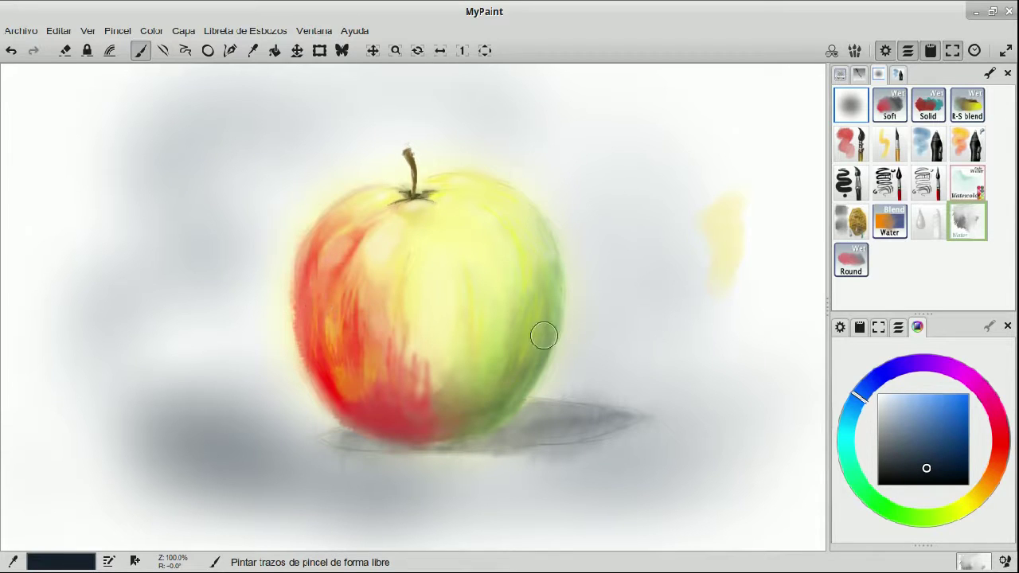
Add fine bright red streaks to the apple's left side with the small ink brush, undoing trial strokes, and soften them with the sponge brush.
click(1004, 452)
click(851, 185)
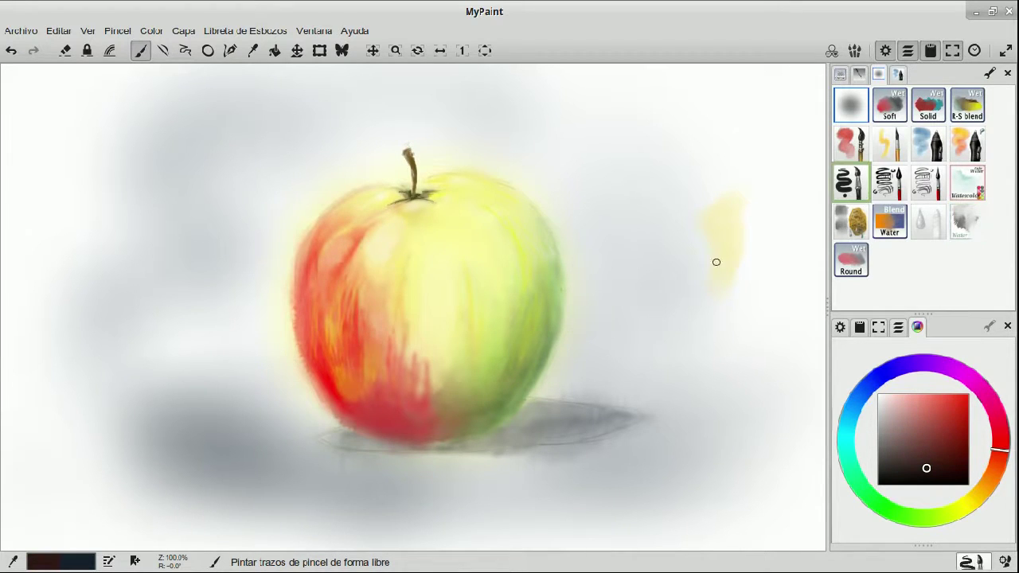
drag(344, 277, 349, 241)
key(ctrl+z)
drag(898, 405, 987, 393)
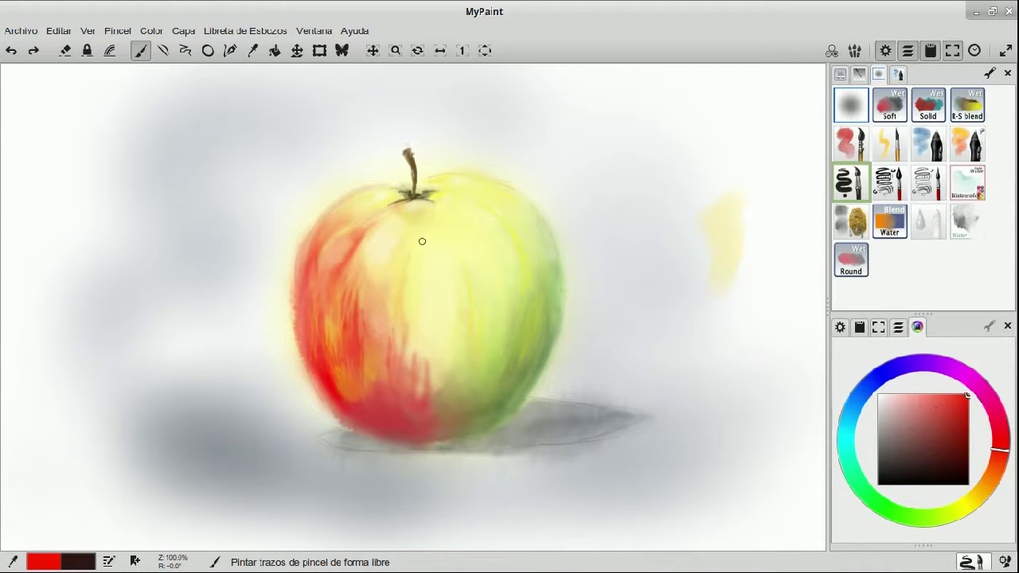
drag(541, 201, 566, 206)
key(ctrl+z)
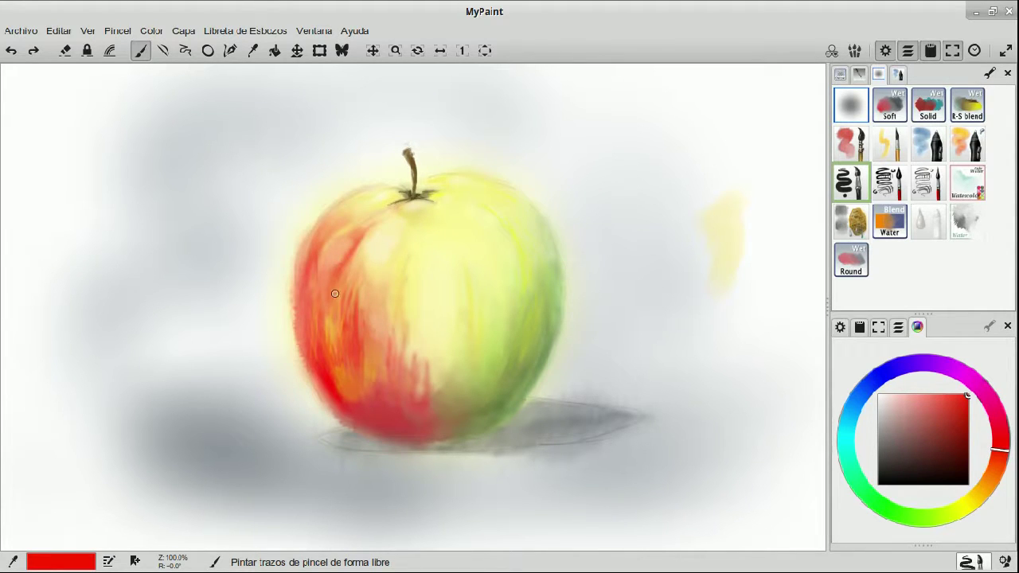
drag(329, 312, 326, 295)
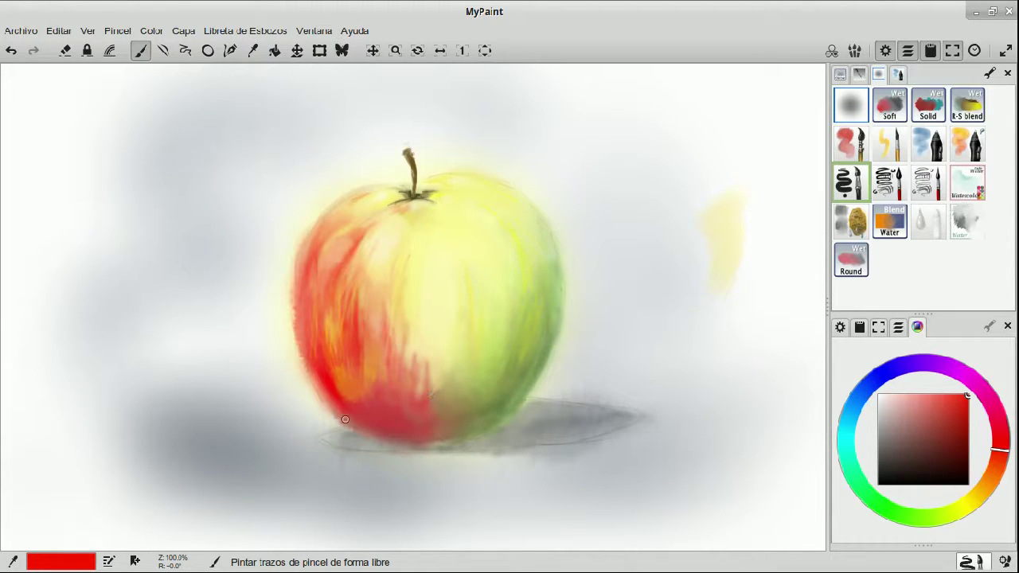
click(856, 231)
mouse_move(341, 286)
mouse_down()
mouse_move(337, 350)
mouse_move(352, 388)
mouse_move(319, 322)
mouse_move(355, 395)
mouse_move(319, 320)
mouse_move(375, 383)
mouse_move(410, 379)
mouse_move(392, 431)
mouse_move(478, 422)
mouse_up()
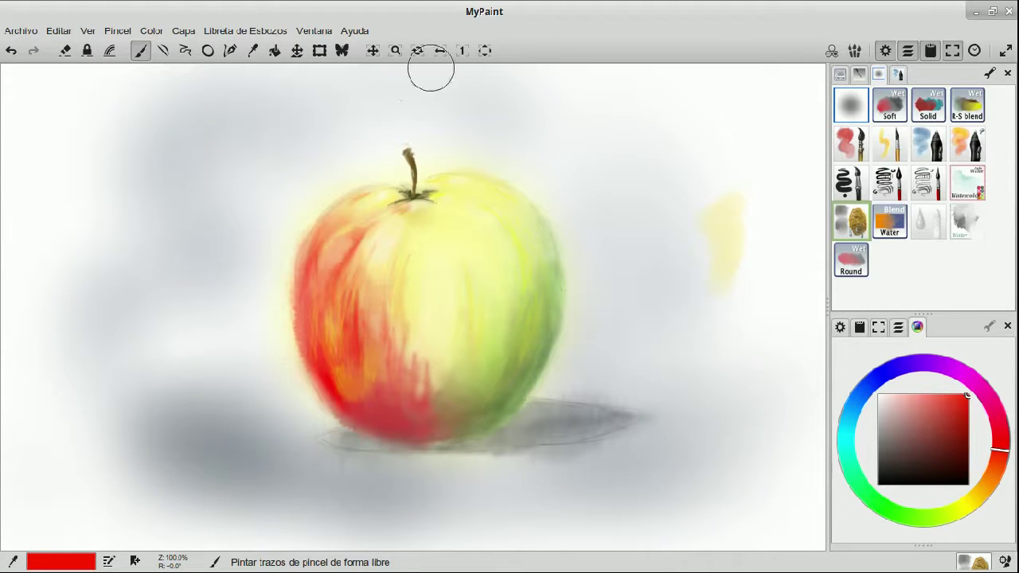
Enable the document frame, widen it beyond the tip of the cast shadow and raise its lower edge to crop the ground.
click(319, 50)
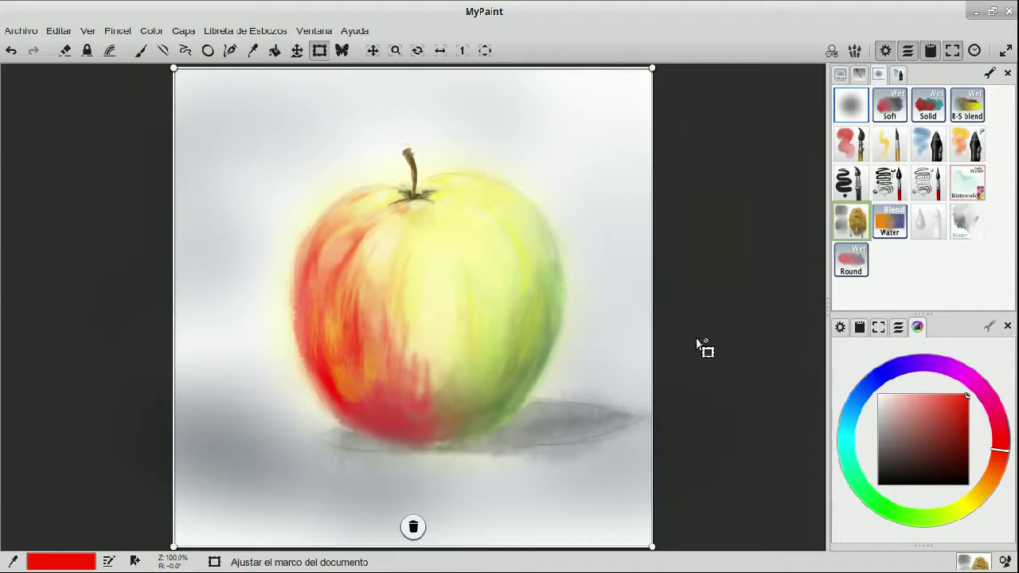
drag(651, 548, 713, 518)
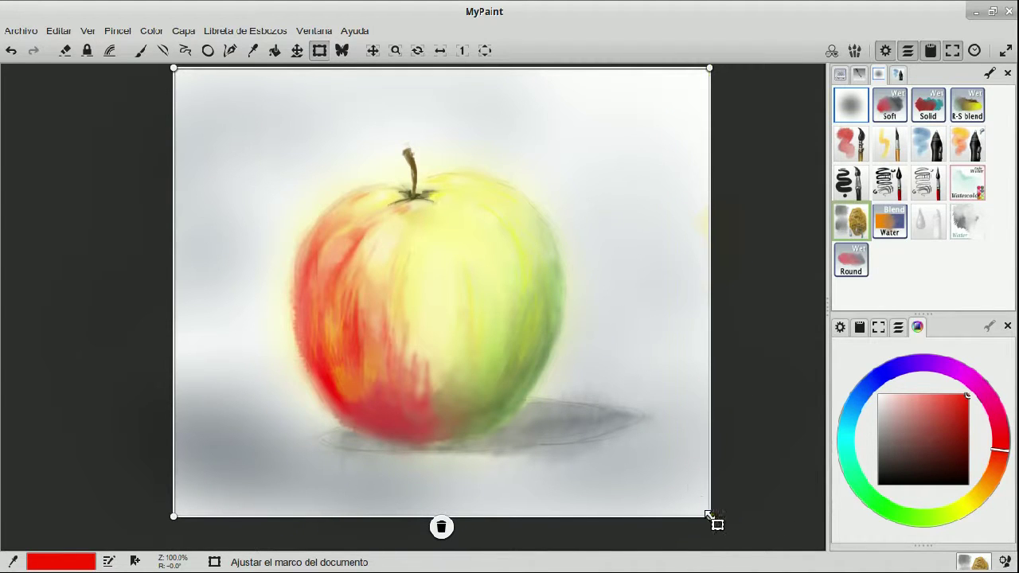
drag(710, 517, 707, 511)
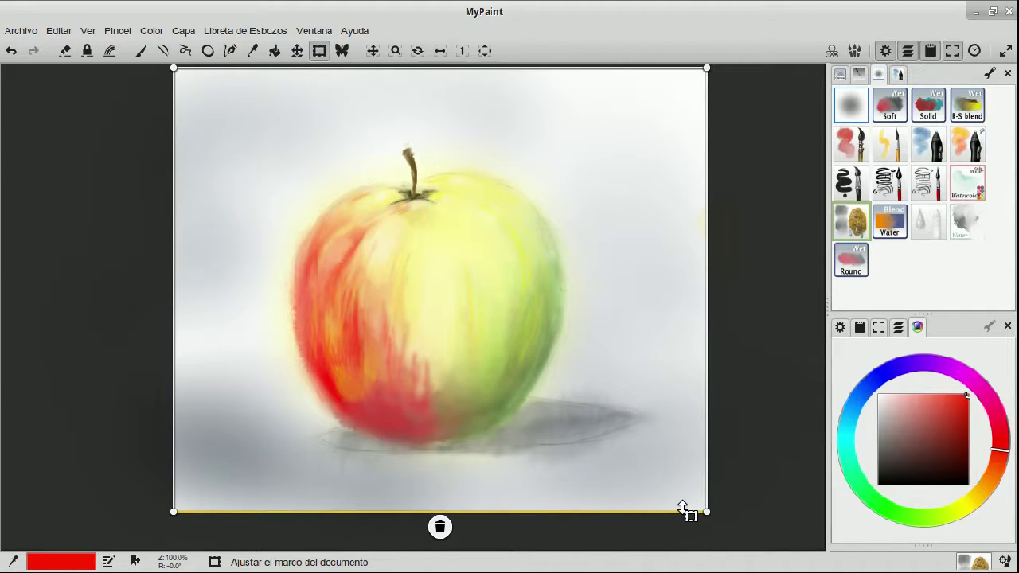
Save the painting as manzana-acuarela.jpg in Escritorio/MyPaint/MyPaint 16 pintar una manzana a la acuarela, replacing the existing file.
click(22, 32)
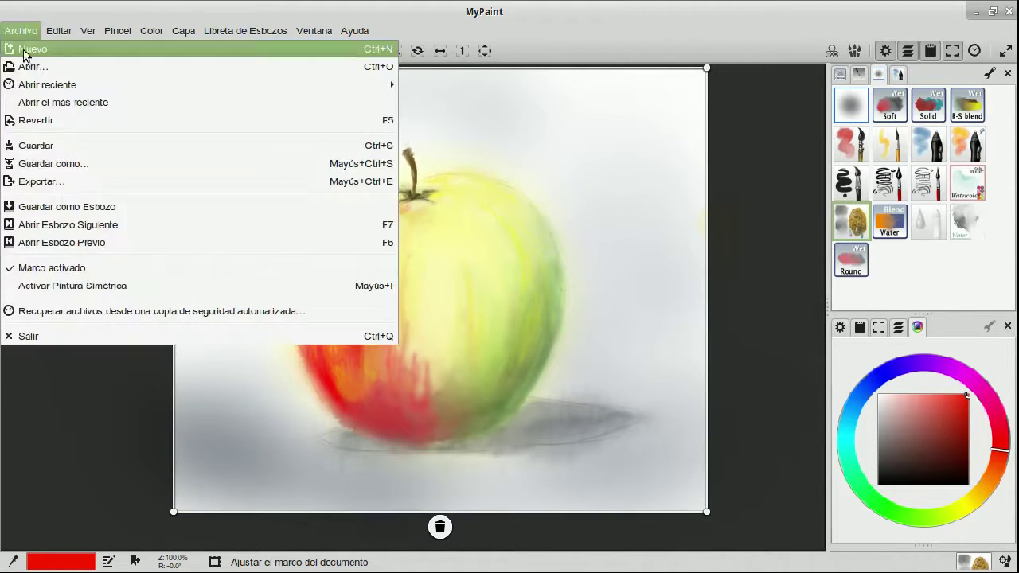
click(48, 167)
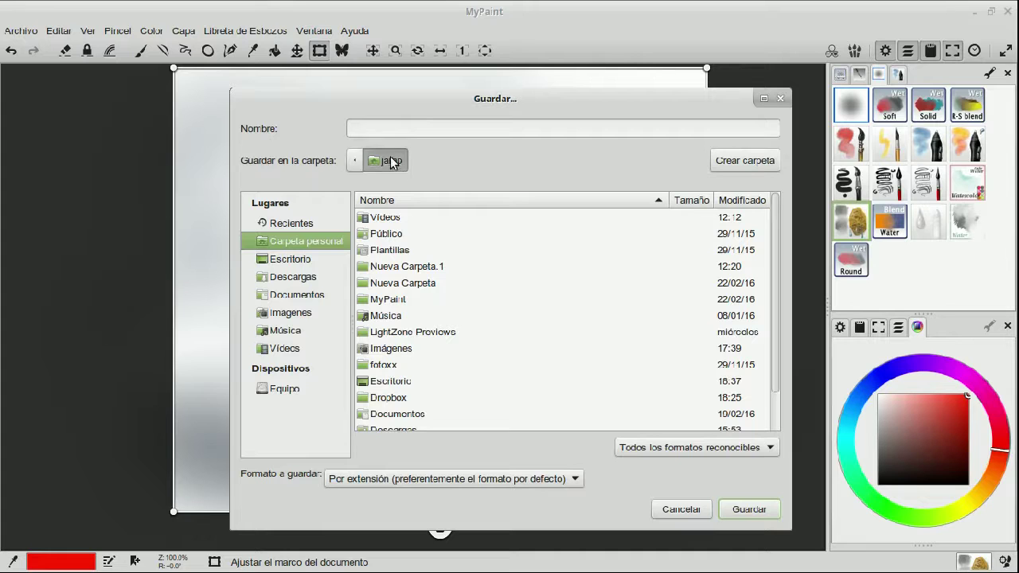
click(299, 261)
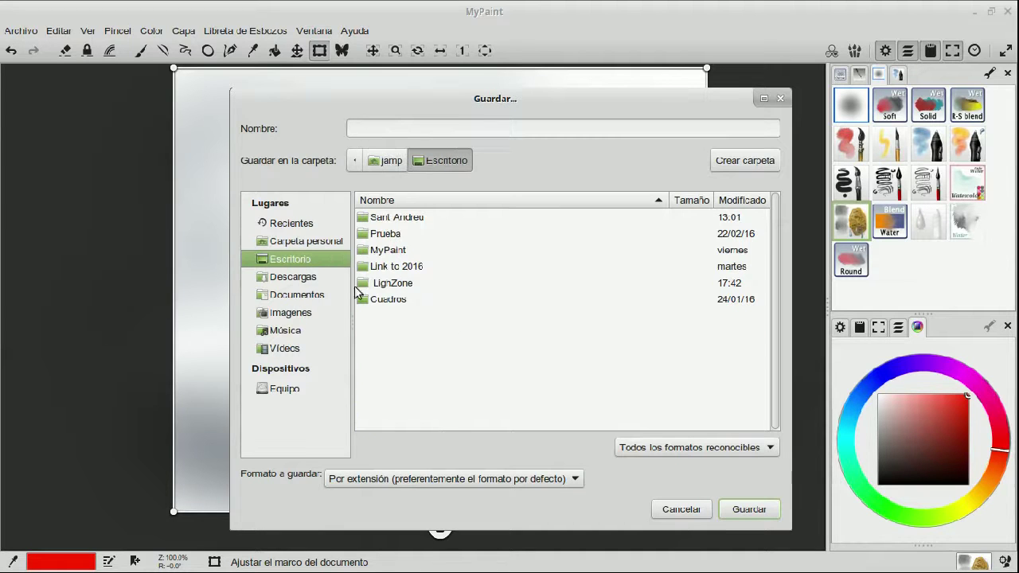
click(404, 251)
double_click(406, 253)
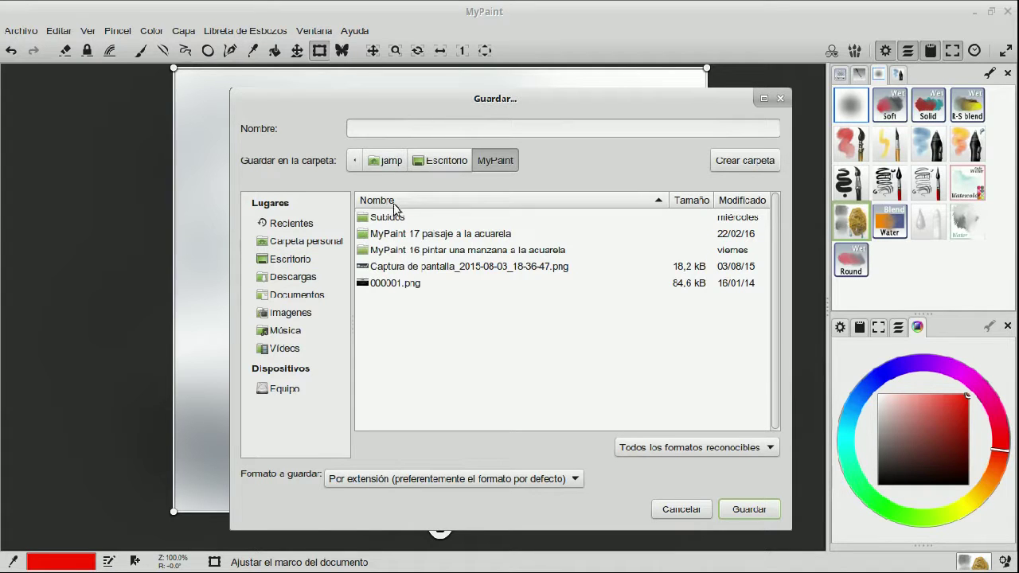
double_click(407, 252)
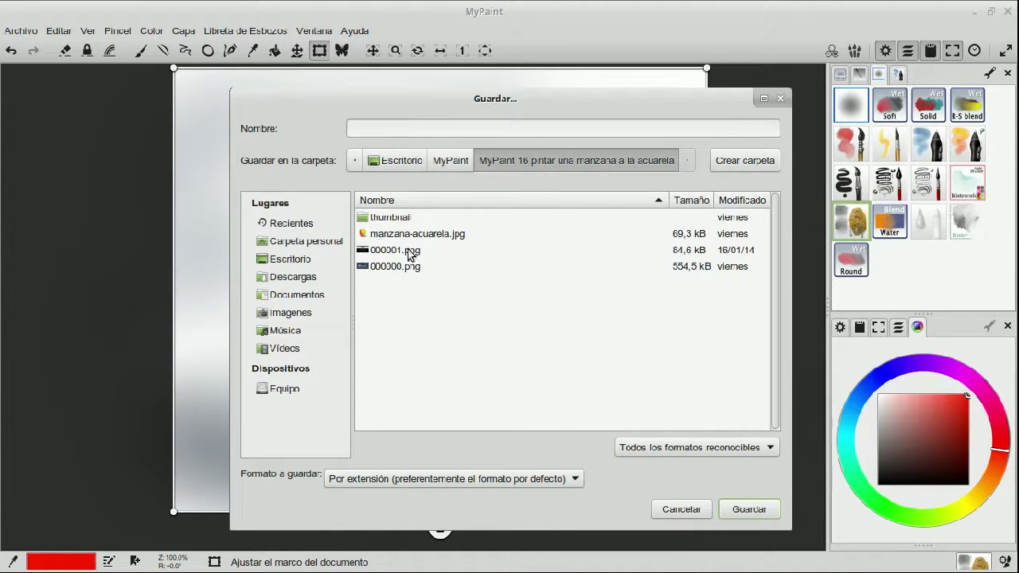
click(430, 234)
click(748, 514)
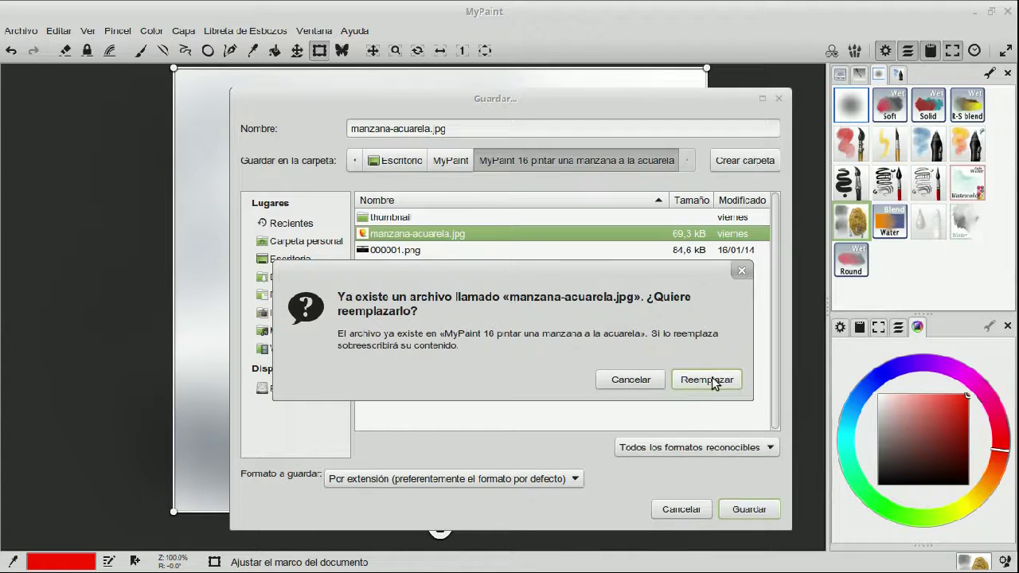
click(706, 380)
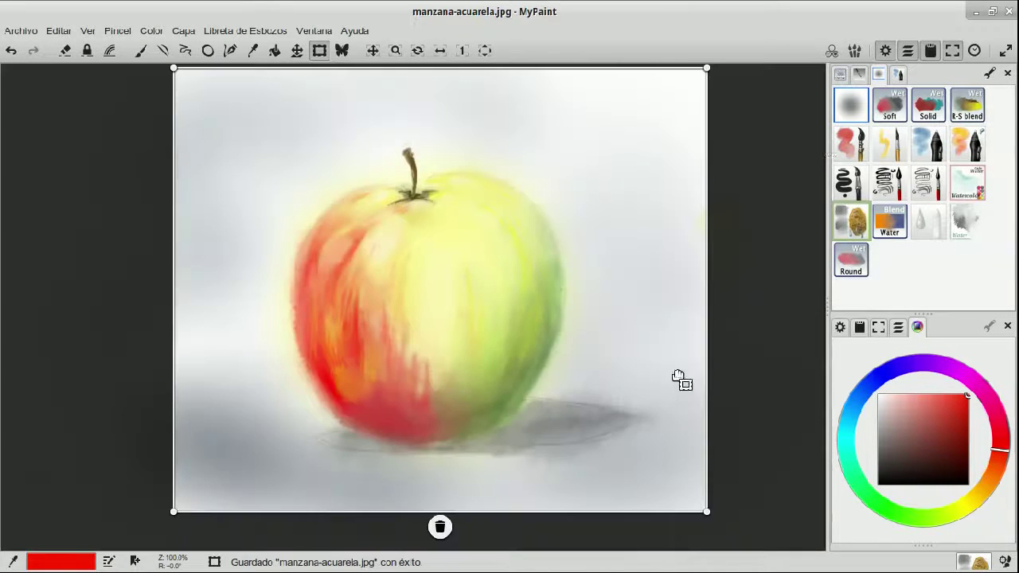